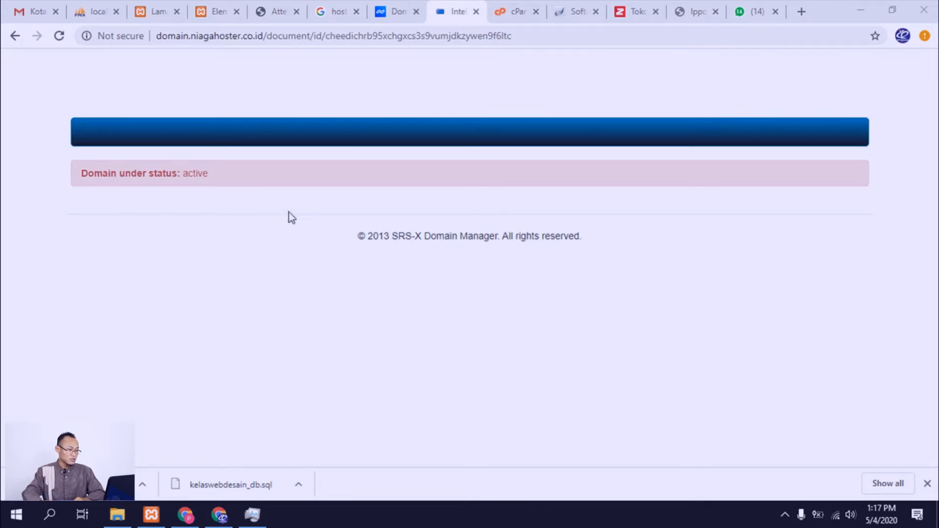
Step: Check the registration status of lppquantum.web.id in the Niagahoster panel and read the domain activation email in Gmail
click(394, 11)
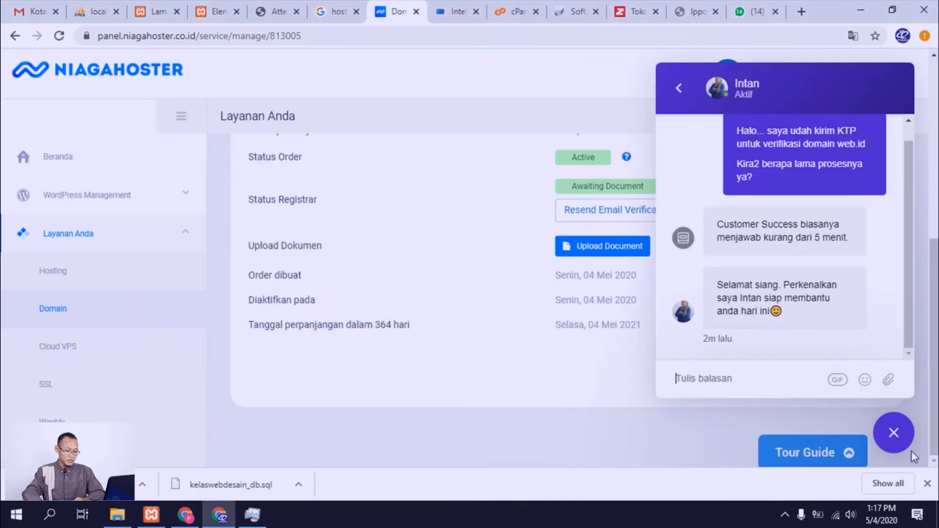
click(898, 443)
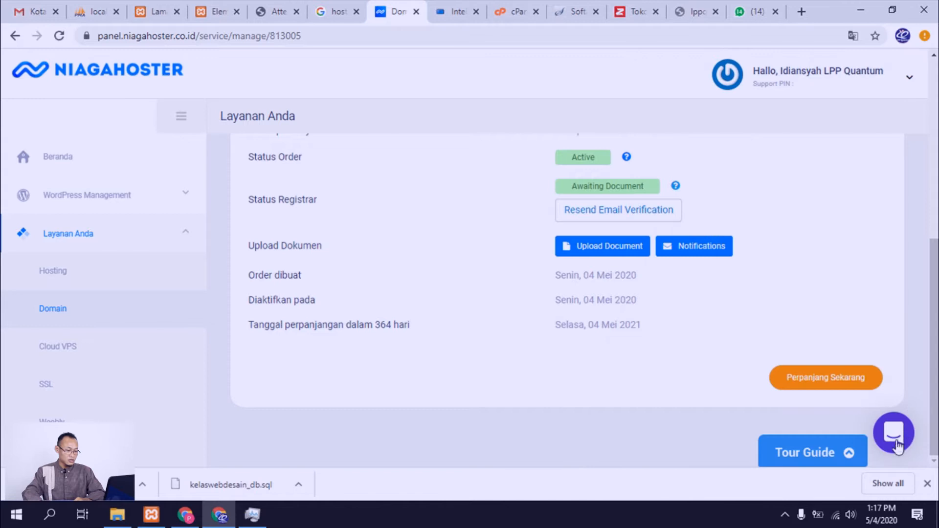
scroll(901, 392, up, 7)
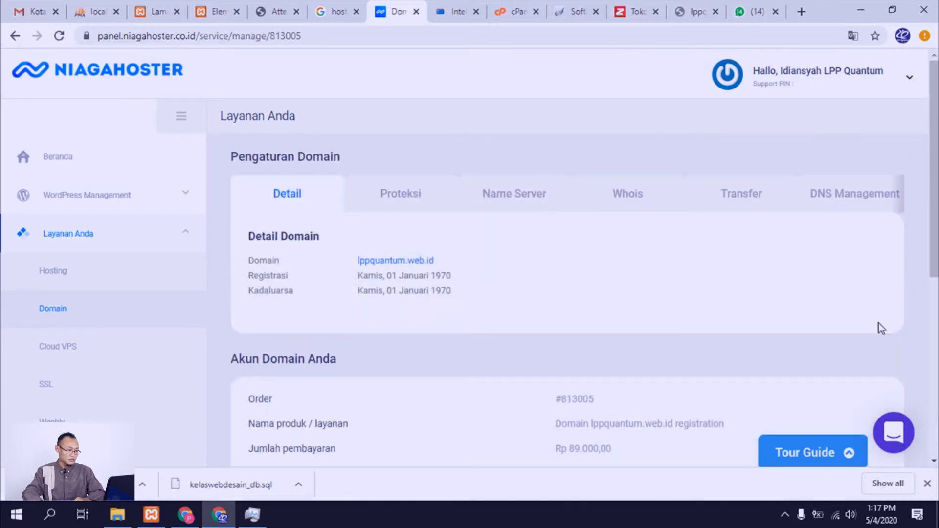
scroll(881, 327, down, 7)
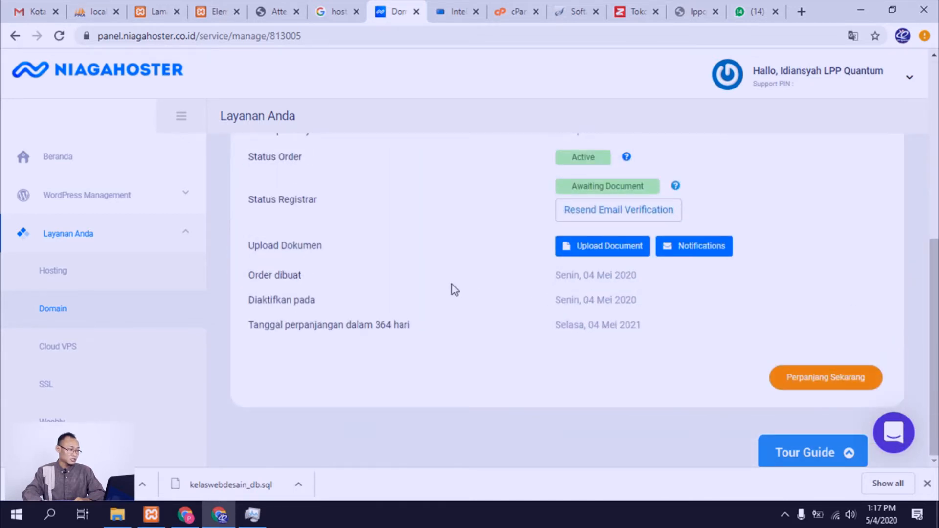
click(39, 7)
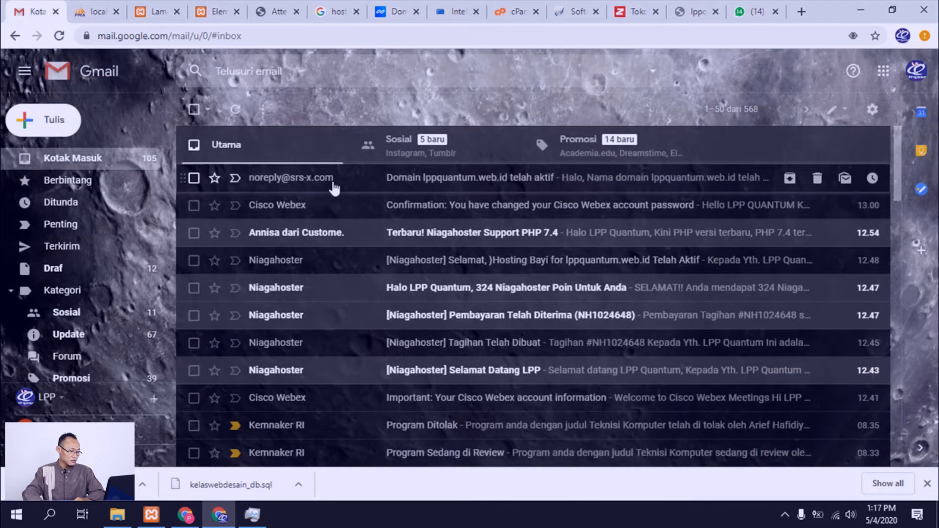
click(410, 191)
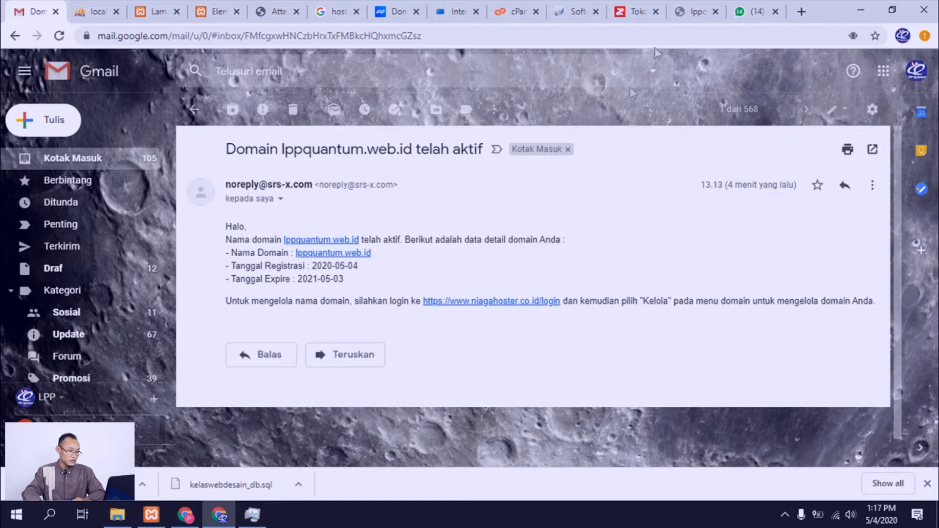
Step: Load lppquantum.web.id in place of the uzone.id article and dismiss that site's notification request
click(640, 12)
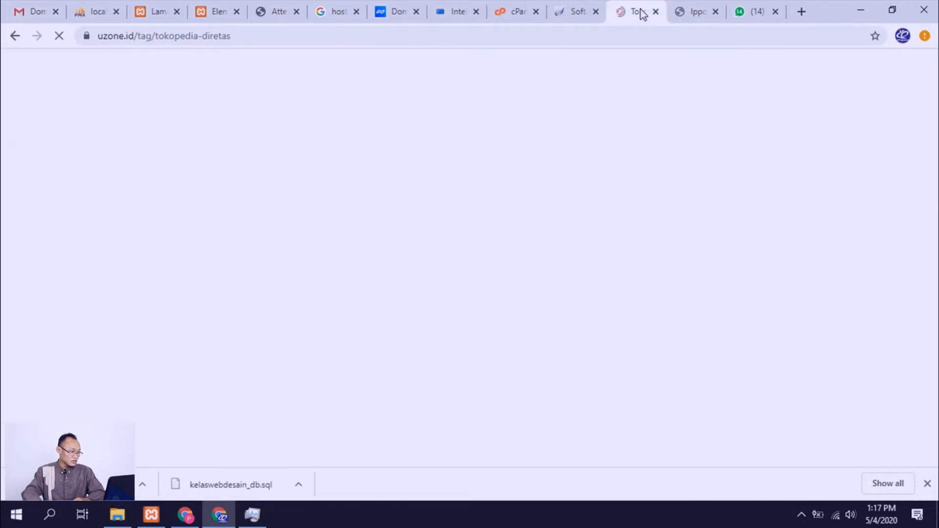
click(310, 39)
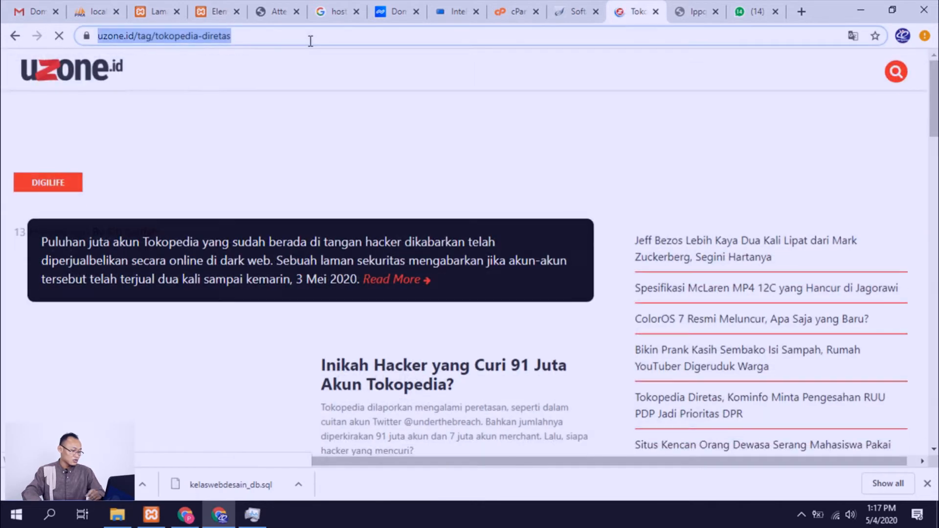
text(lppquantum.web.id)
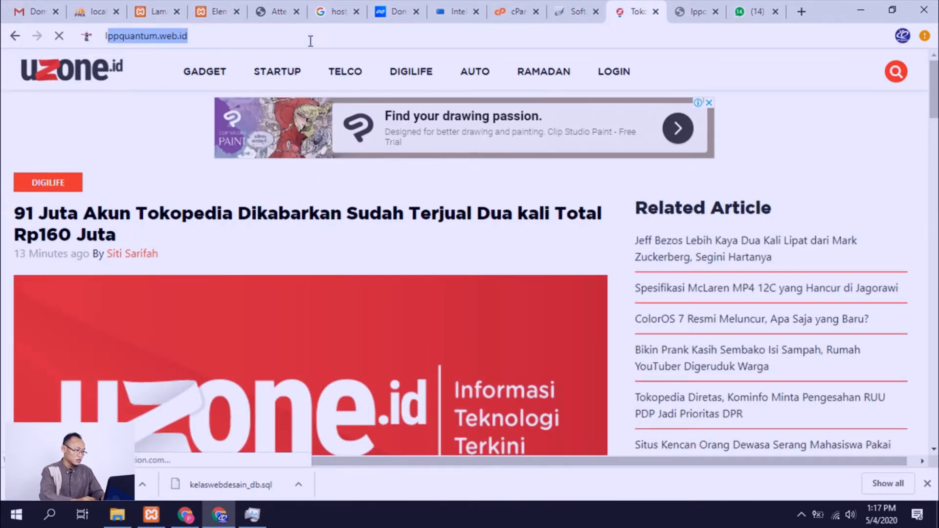
key(Return)
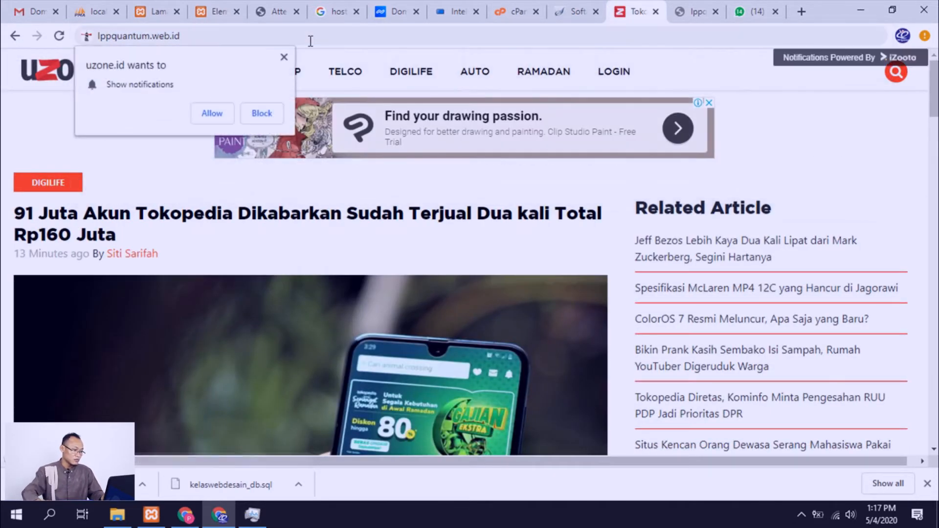
click(284, 57)
key(Return)
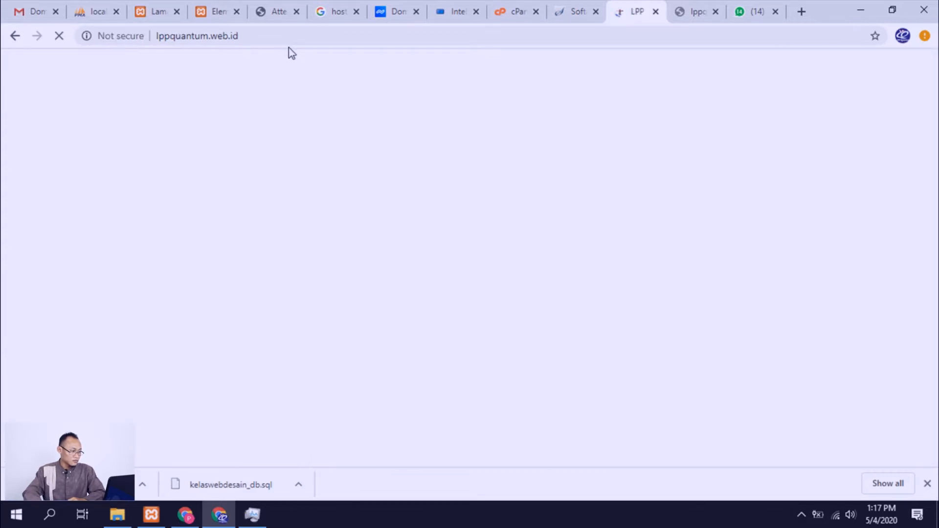
Step: Look through the WordPress home page of lppquantum.web.id and inspect the site's connection security information
scroll(337, 166, down, 5)
scroll(356, 198, up, 5)
scroll(300, 190, down, 5)
scroll(295, 192, up, 5)
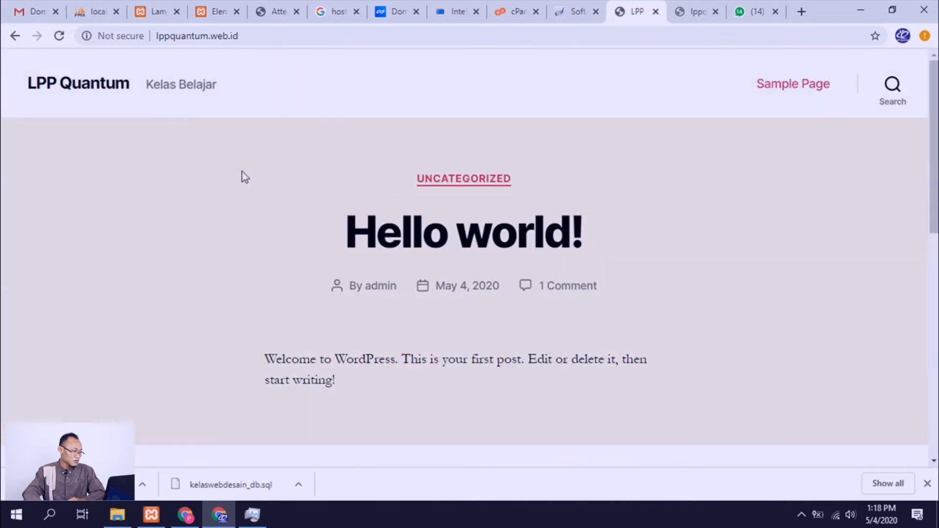
scroll(321, 257, down, 10)
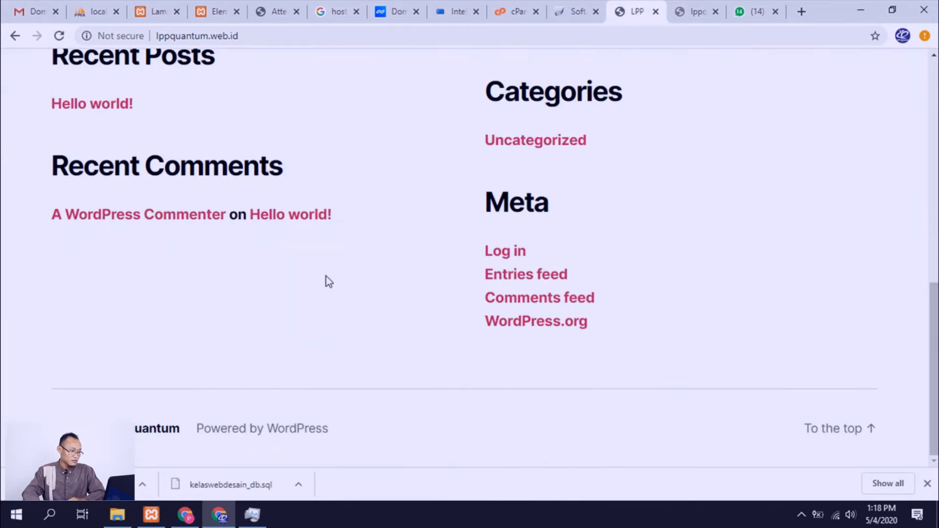
scroll(362, 244, up, 5)
scroll(373, 230, up, 5)
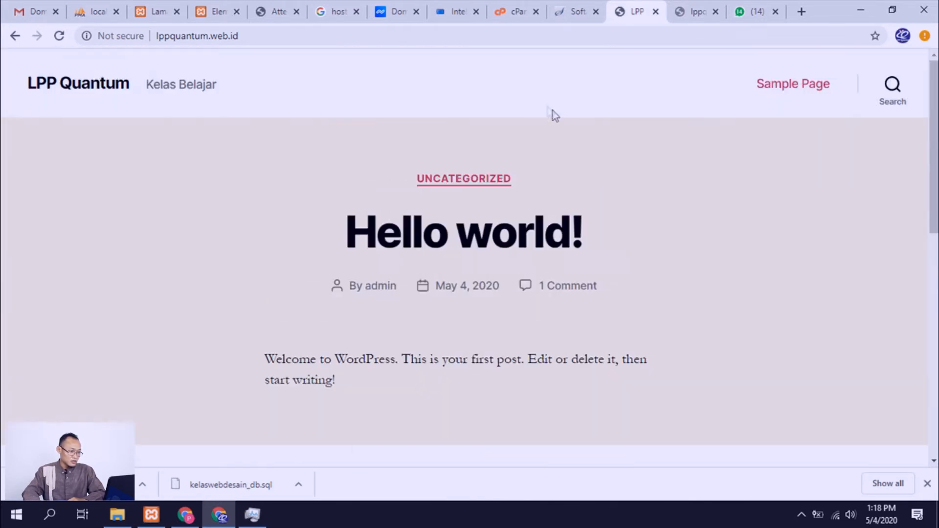
click(519, 13)
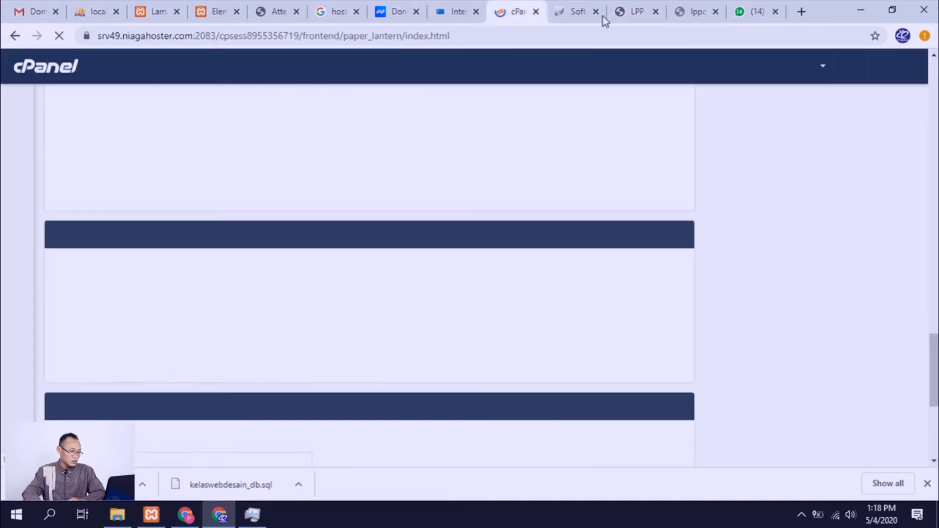
click(628, 20)
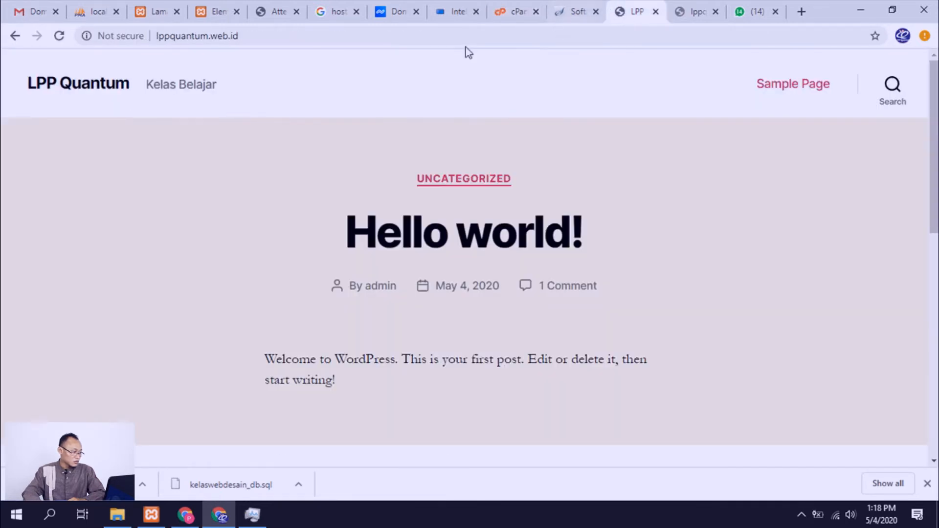
click(92, 38)
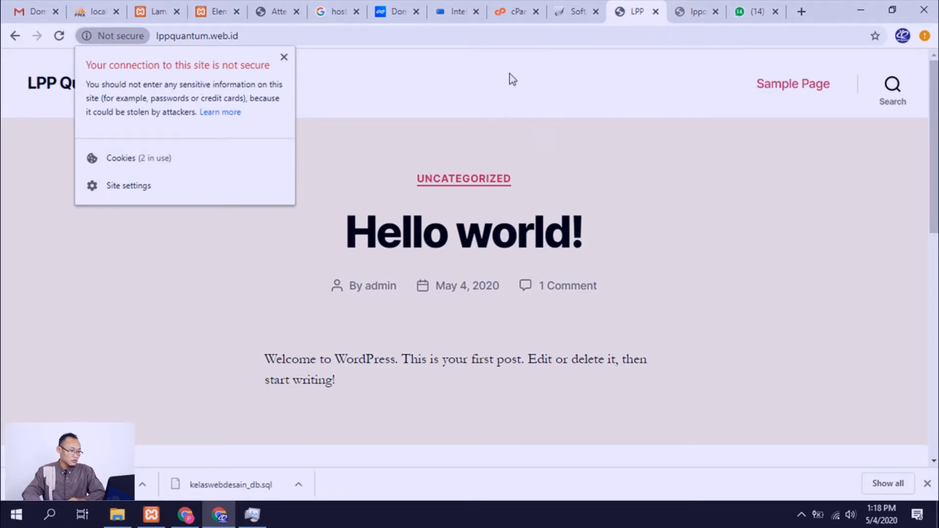
Step: Switch to cPanel and open the Lets Encrypt SSL tool
click(515, 10)
scroll(299, 237, down, 1)
scroll(299, 236, down, 5)
scroll(304, 231, up, 20)
scroll(310, 226, up, 15)
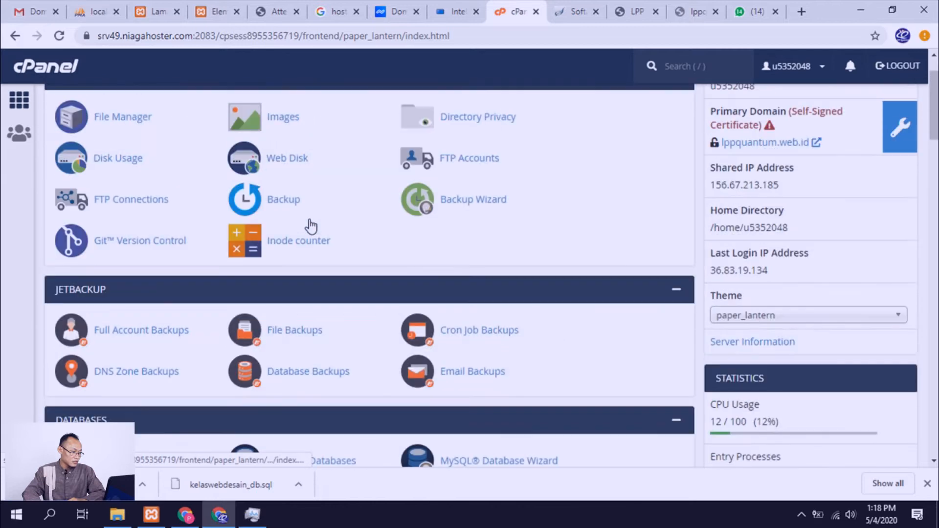
scroll(310, 226, up, 1)
scroll(311, 226, down, 10)
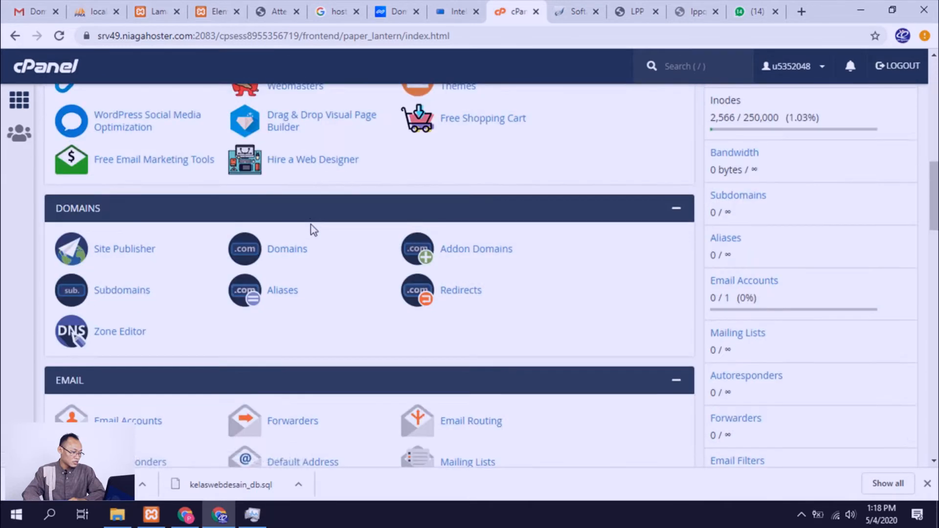
scroll(314, 229, down, 15)
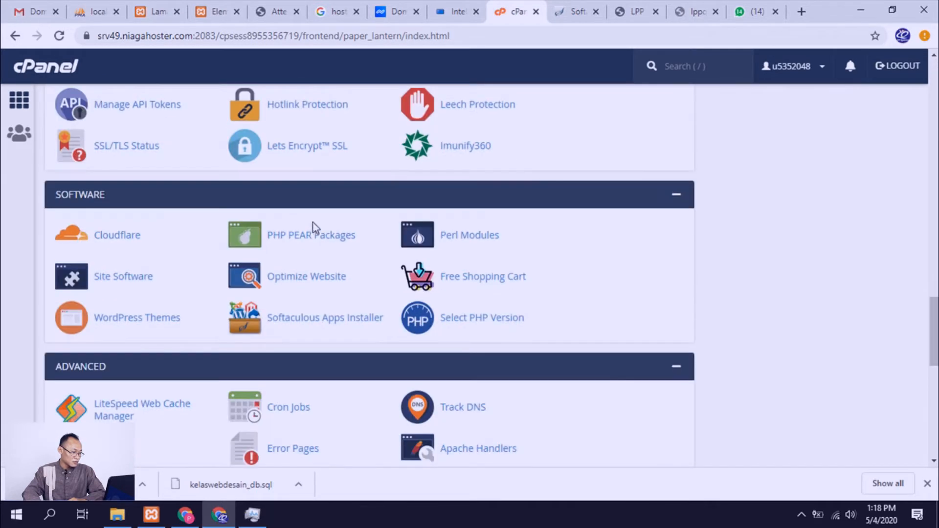
click(310, 150)
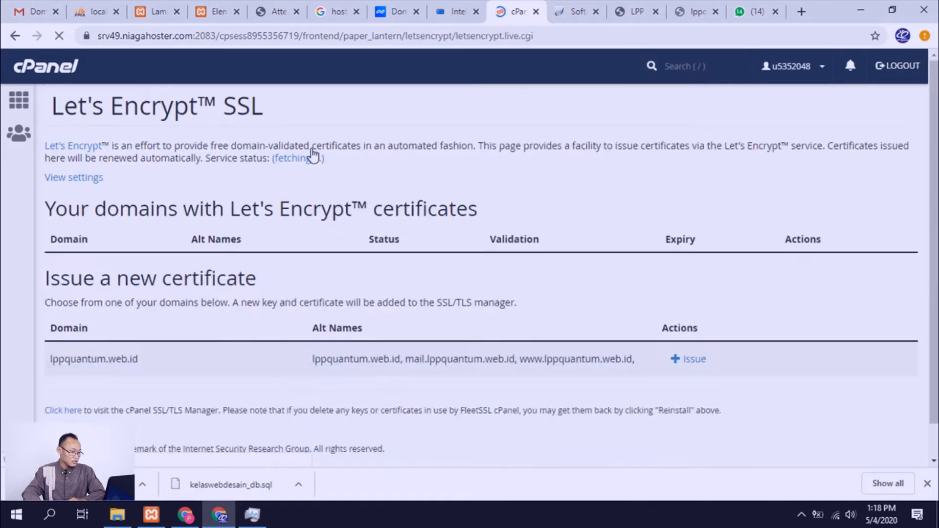
Step: Issue a Let's Encrypt certificate for lppquantum.web.id with the cPanel subdomains included, and return to the certificate list
scroll(386, 239, down, 4)
click(689, 297)
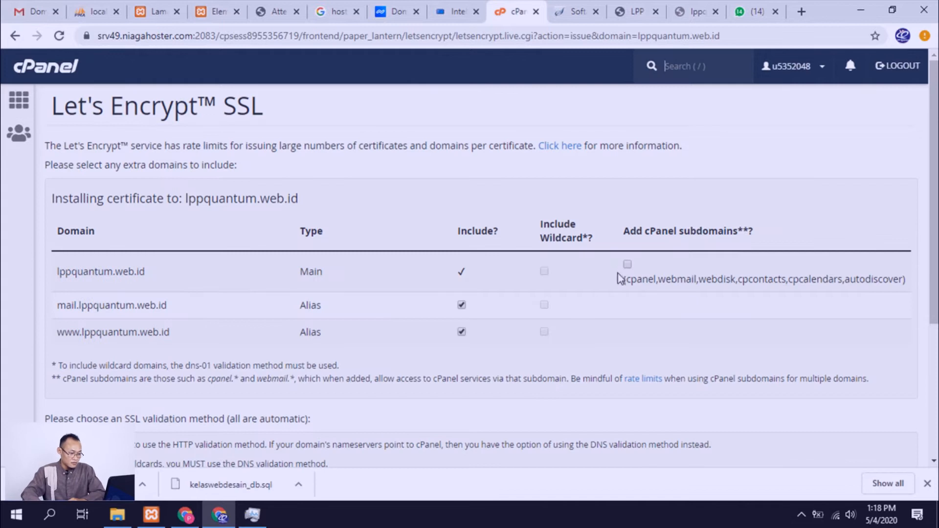
click(627, 264)
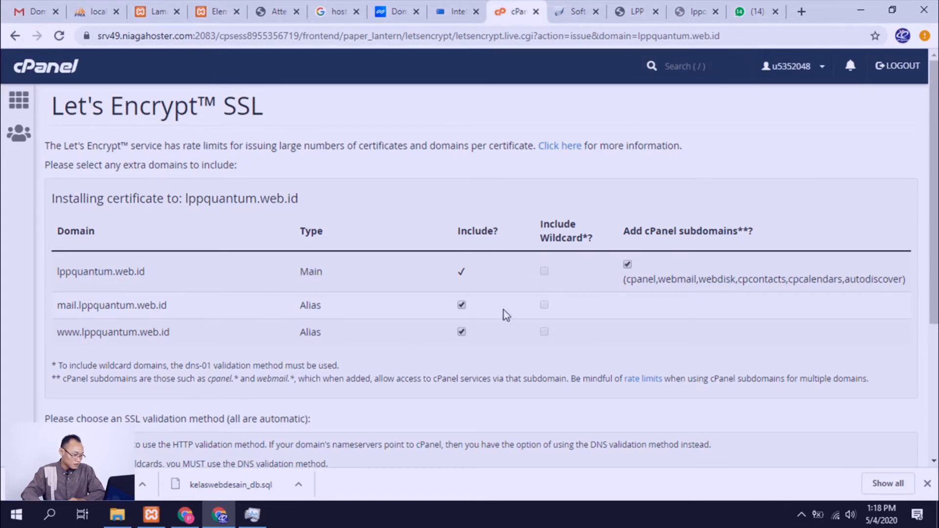
scroll(269, 341, down, 4)
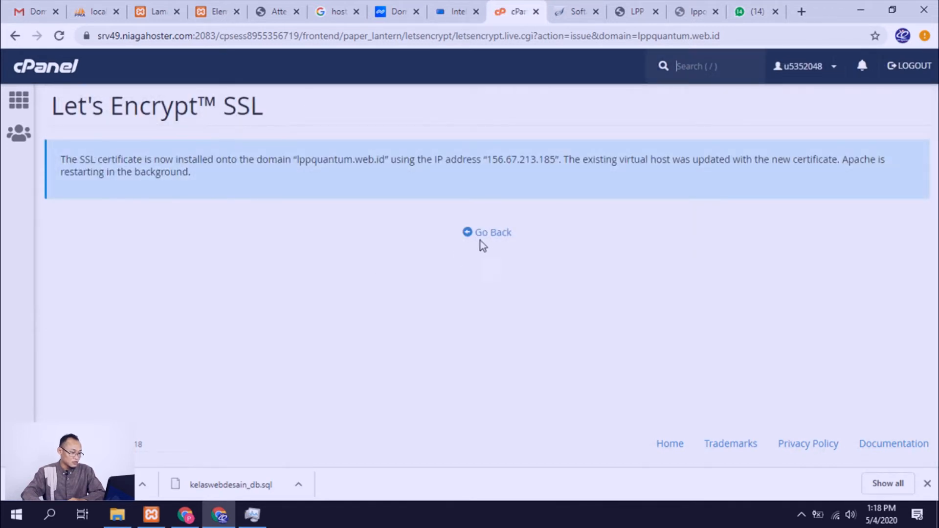
click(488, 238)
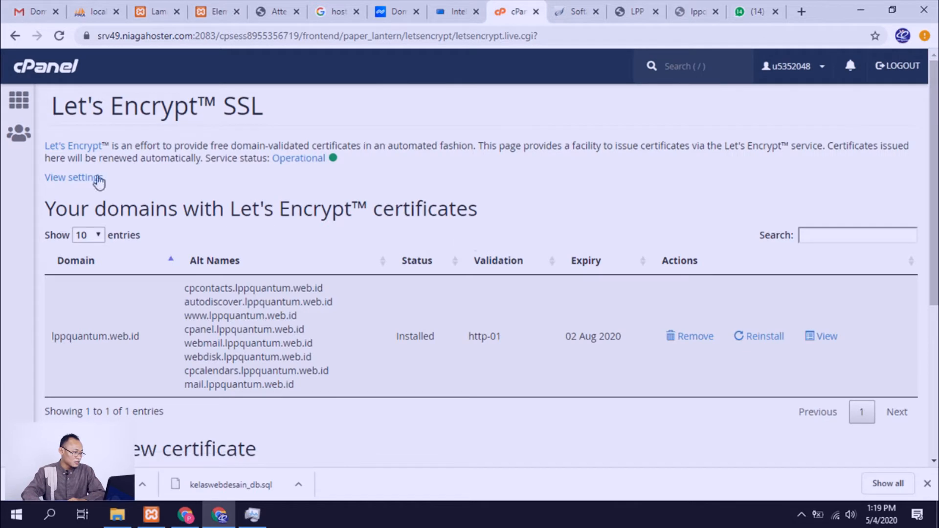
Step: Return to the cPanel home page and open File Manager in a new browser tab
click(14, 110)
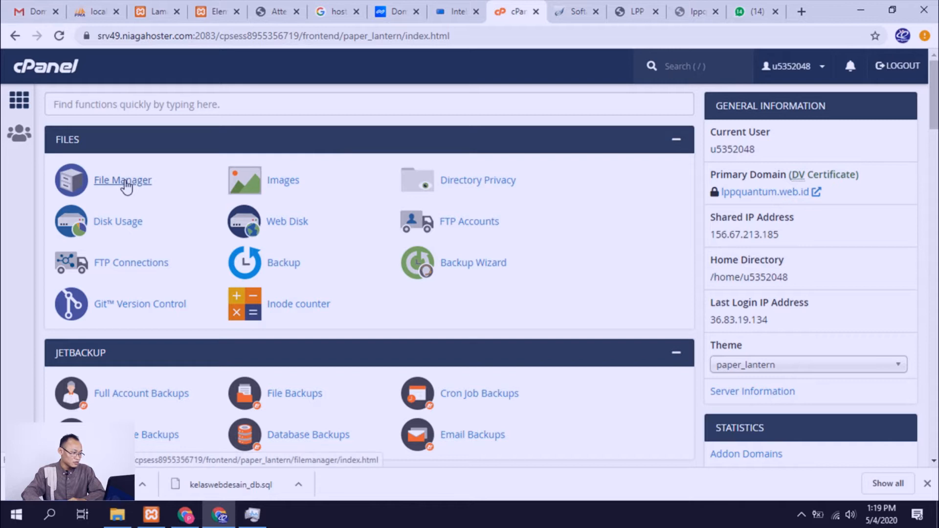
right_click(126, 182)
click(119, 182)
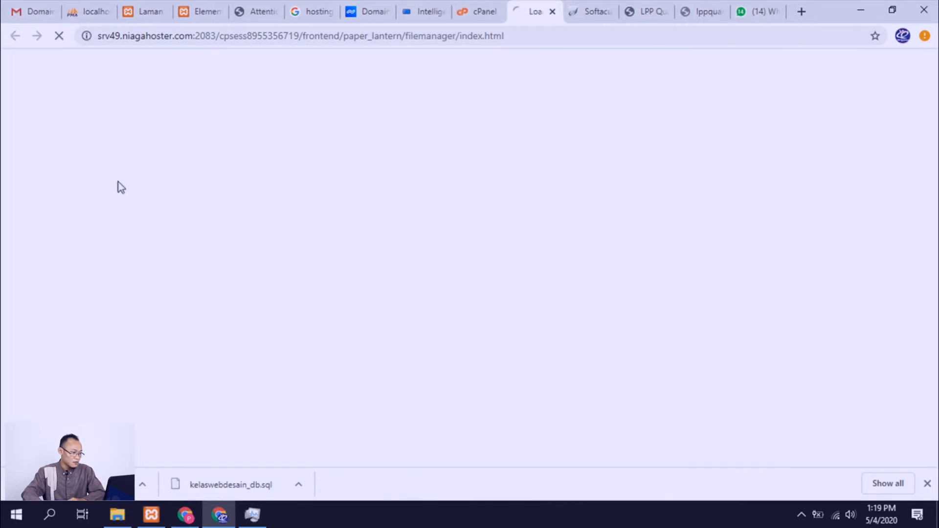
Step: Search the cPanel functions for "php" and open phpMyAdmin in a new browser tab
click(474, 12)
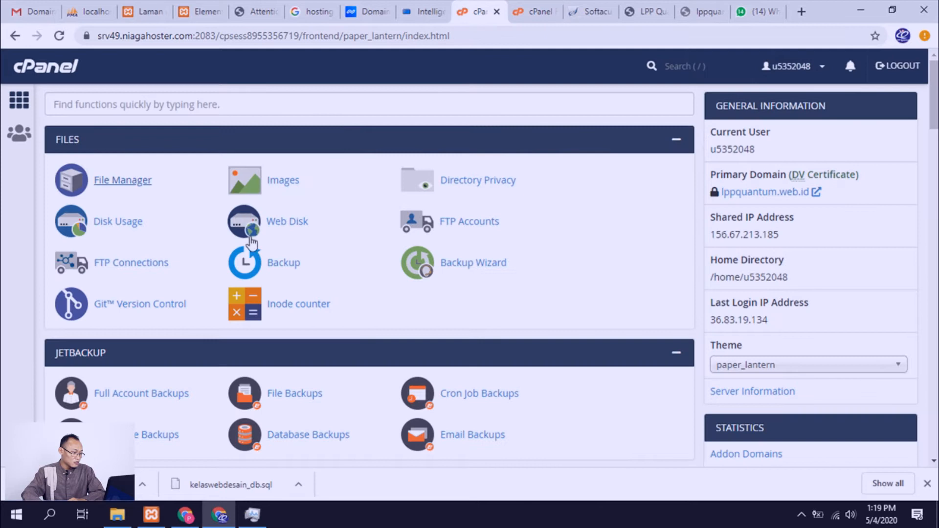
click(221, 104)
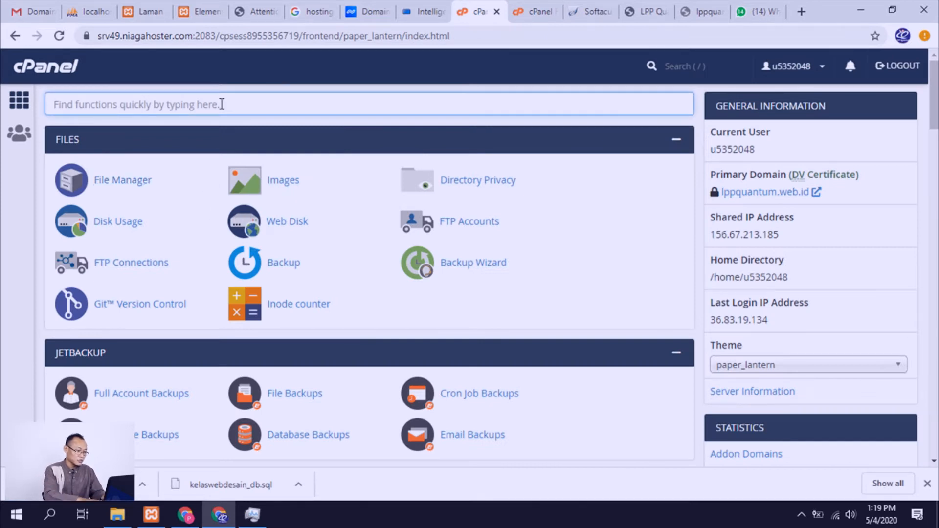
text(php)
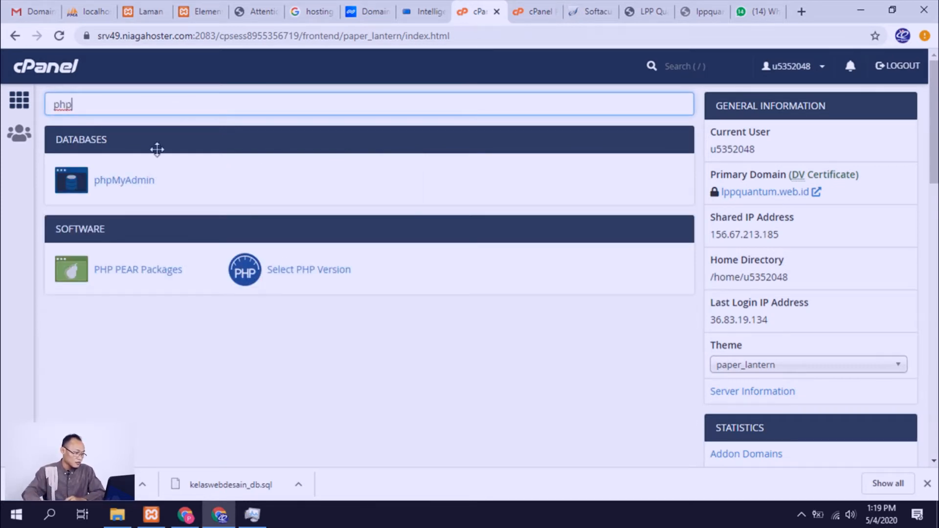
right_click(141, 180)
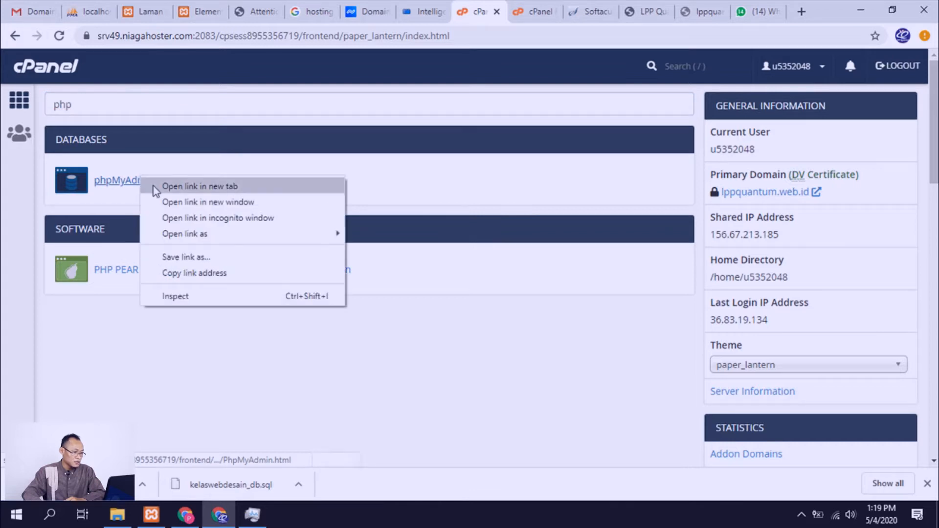
click(155, 186)
click(550, 17)
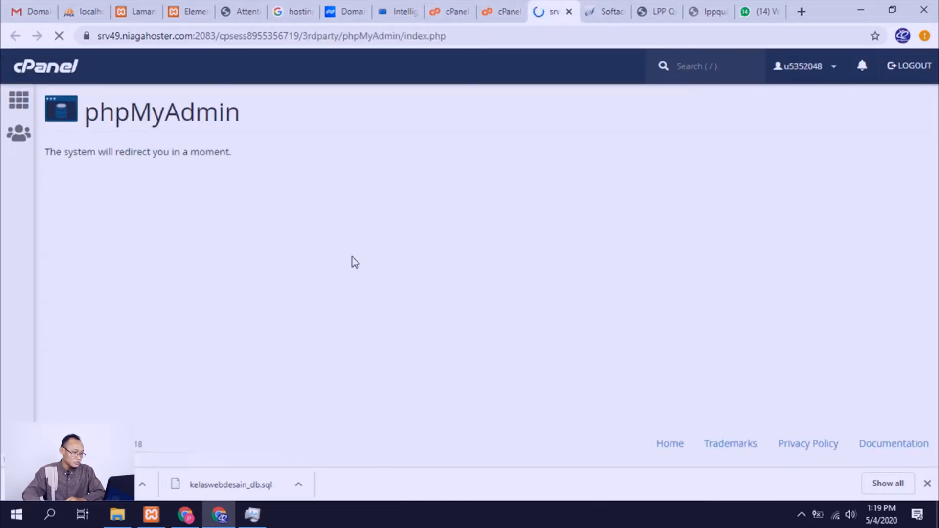
Step: Open the public_html folder in File Manager and look through its WordPress files
click(498, 16)
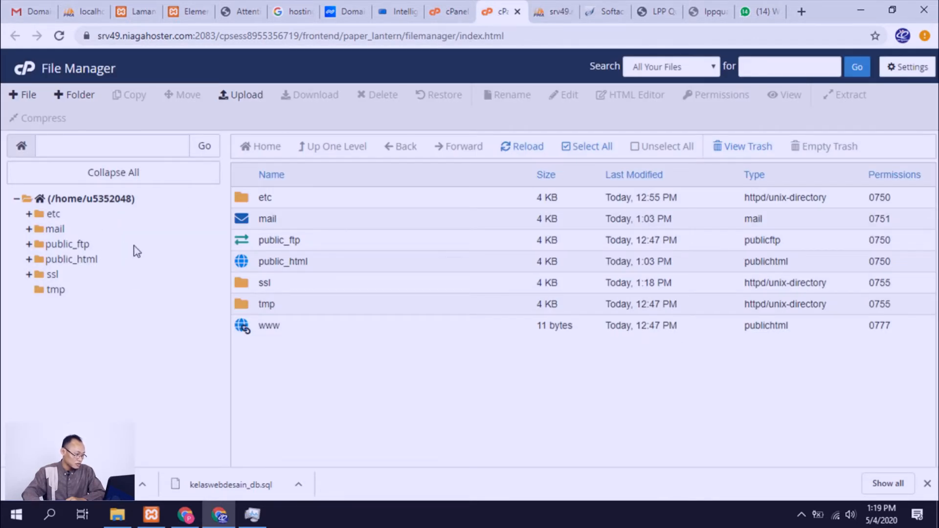
click(67, 260)
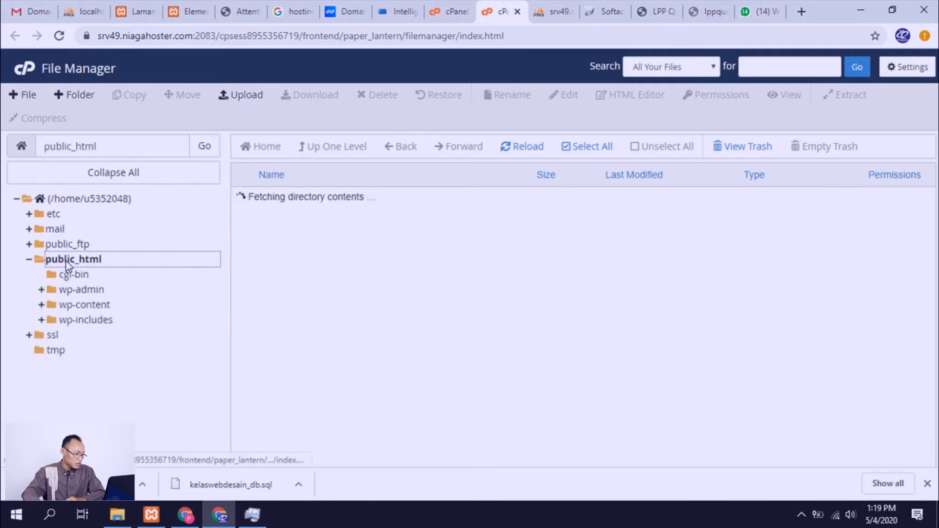
scroll(315, 210, down, 4)
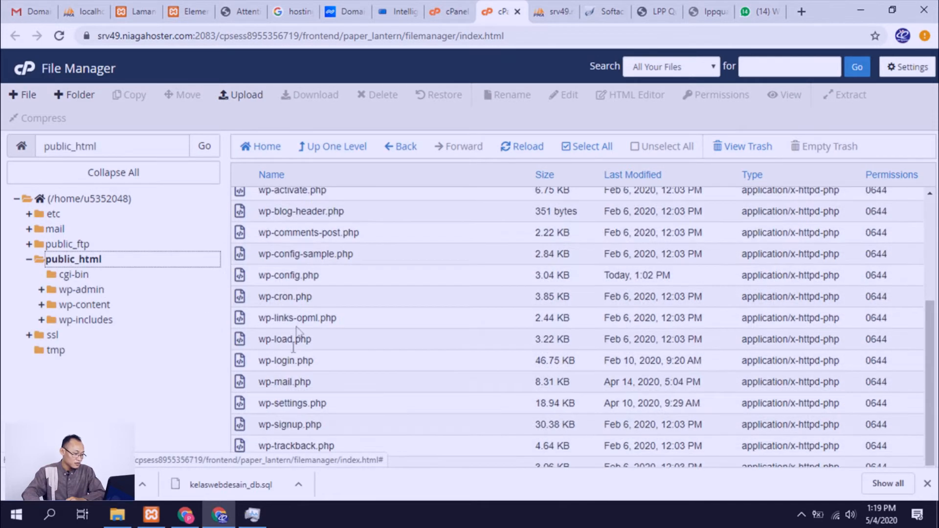
Step: Close the extra lppquantum.web.id tab and check the live site's connection security before and after reloading its page
scroll(294, 303, up, 4)
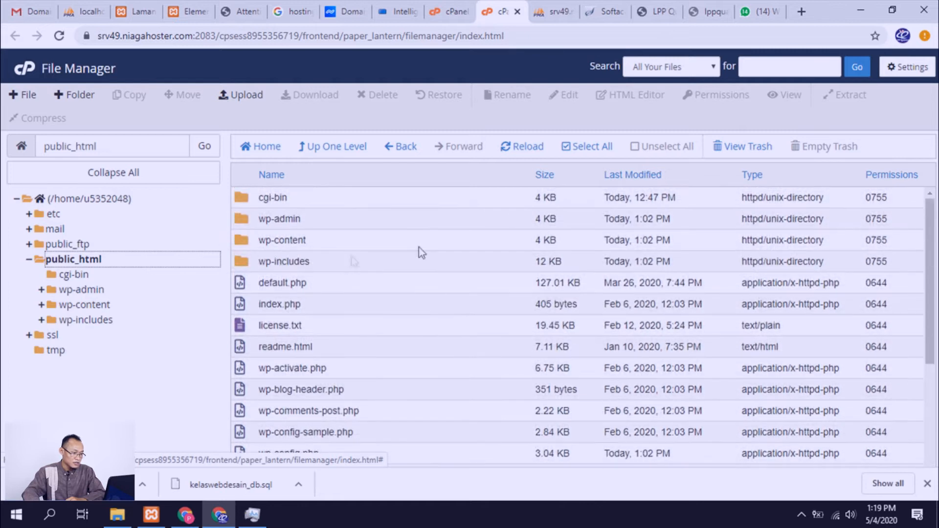
click(657, 15)
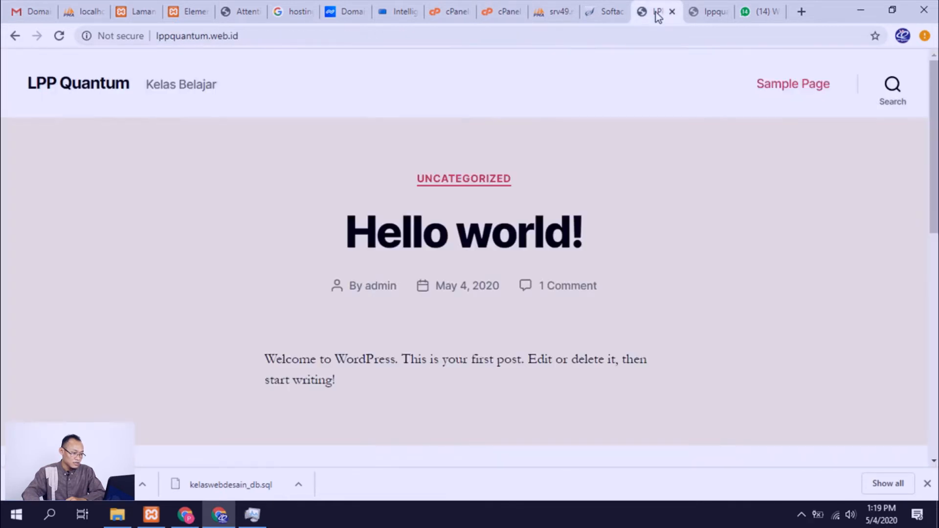
click(715, 12)
click(725, 14)
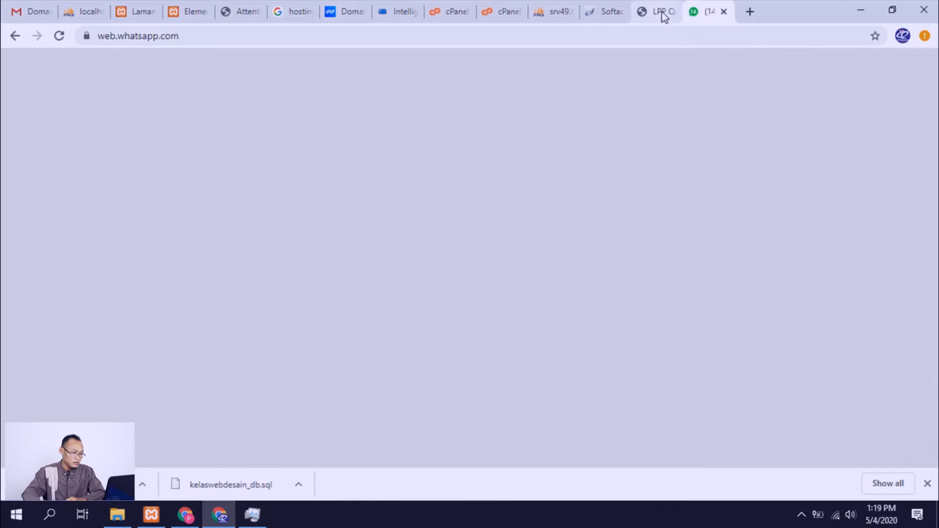
click(661, 16)
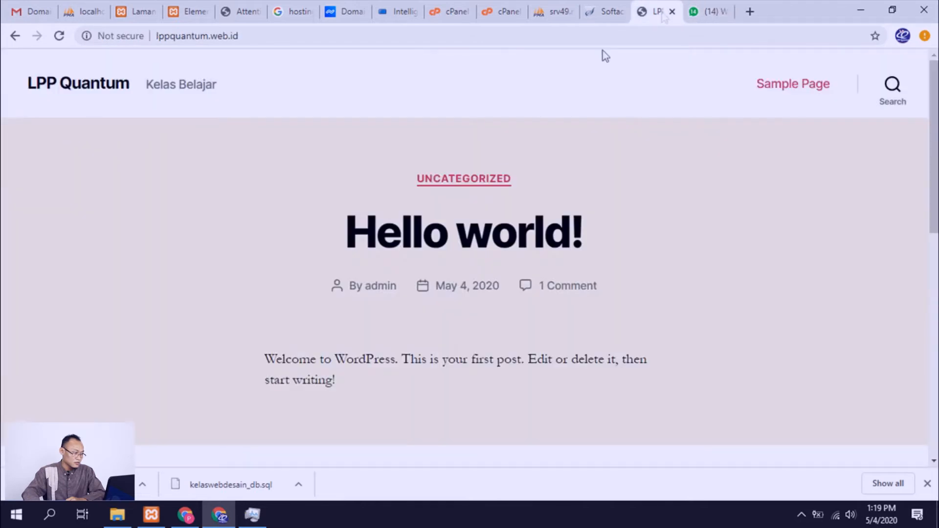
click(87, 36)
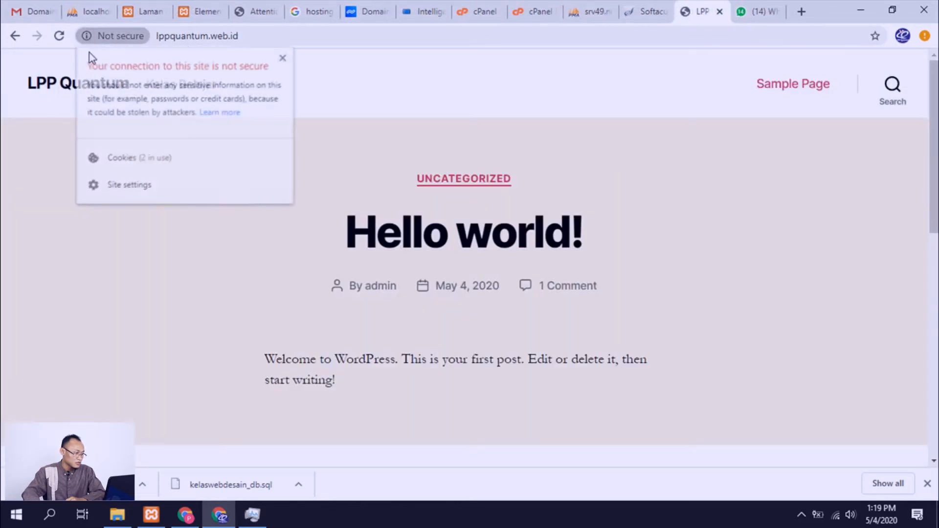
click(60, 38)
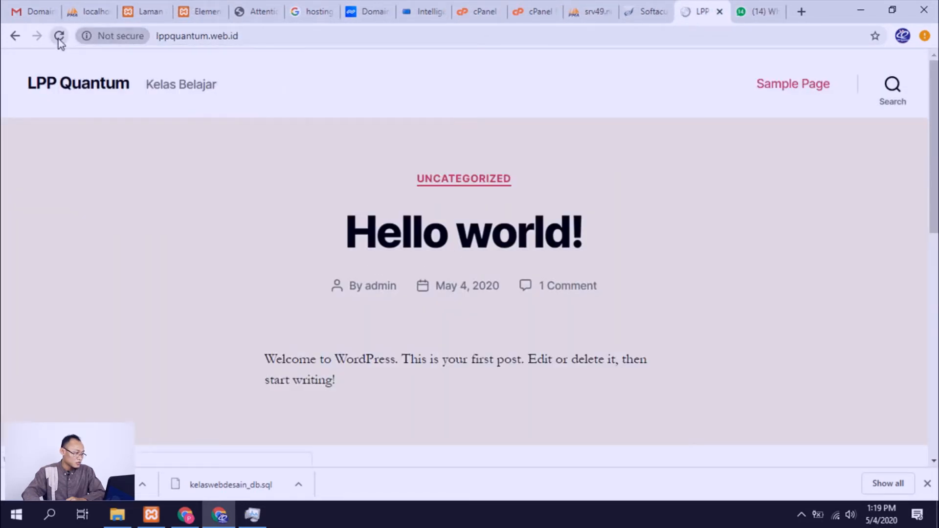
click(104, 40)
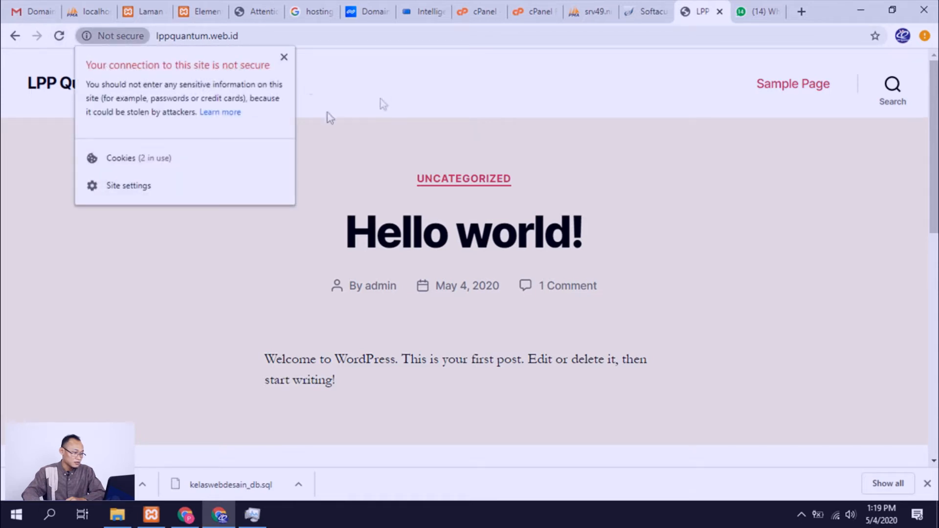
Step: Switch to phpMyAdmin and open the WordPress database to list its tables
click(647, 13)
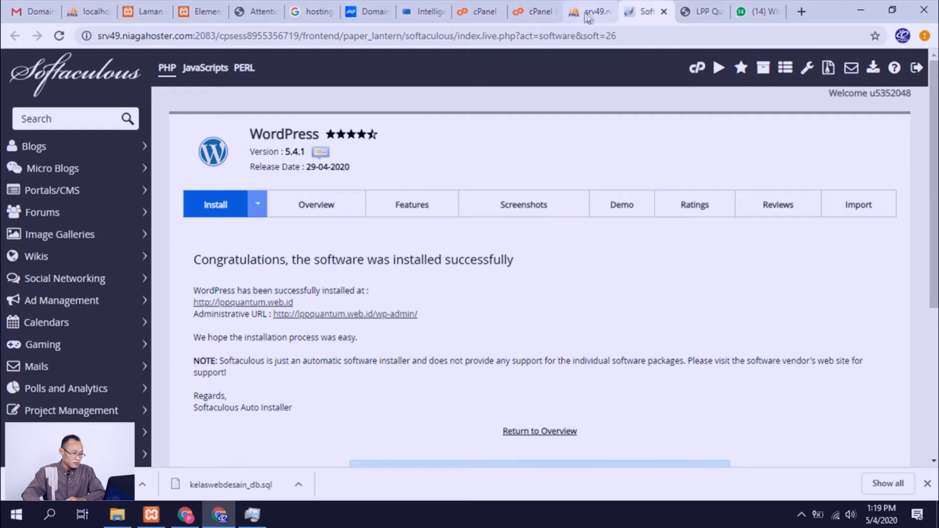
click(580, 12)
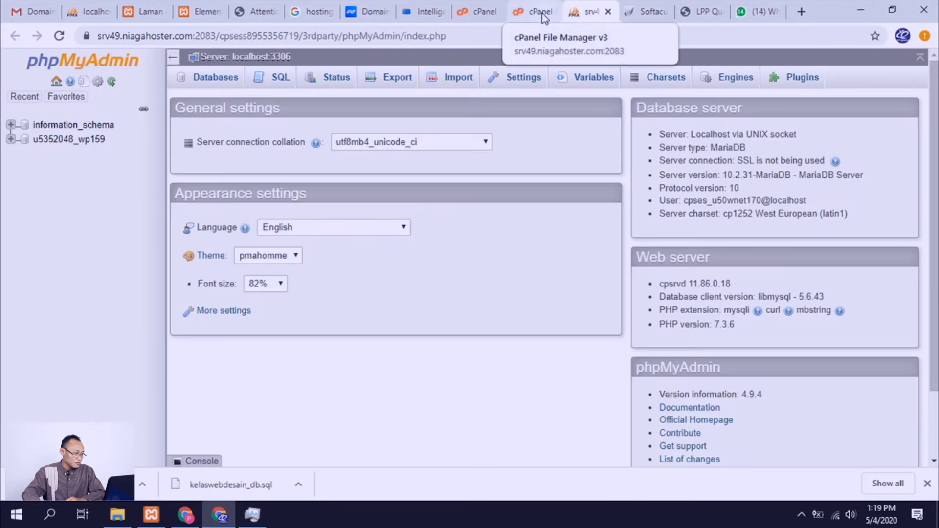
click(66, 142)
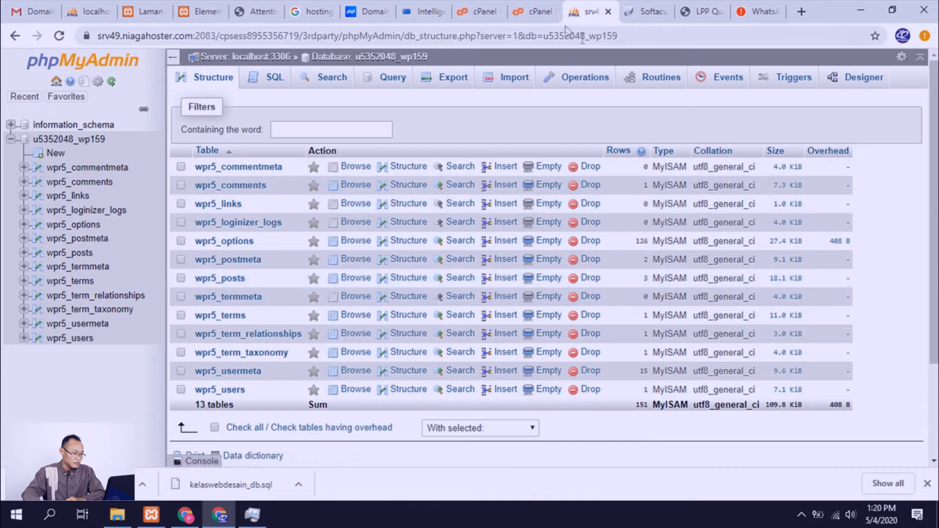
Step: Review the public_html files in File Manager alongside the WordPress database tables in phpMyAdmin
click(524, 13)
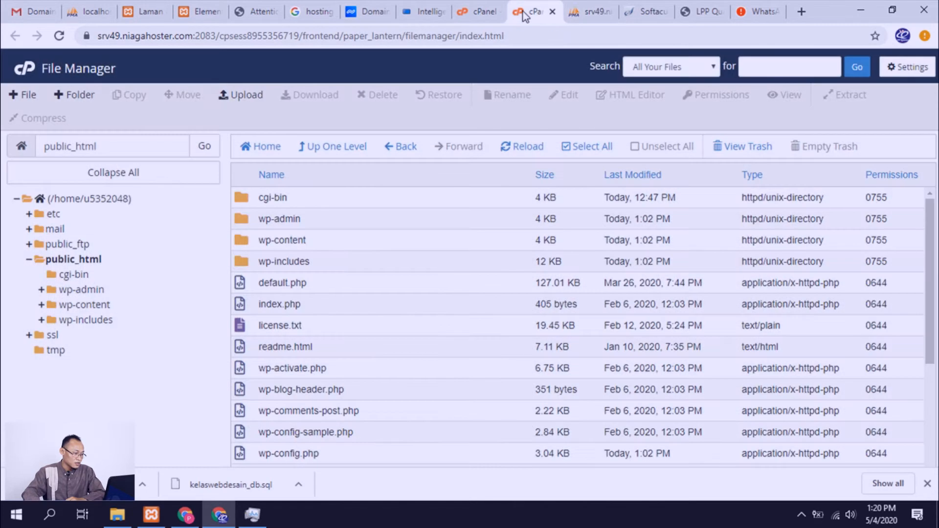
click(587, 18)
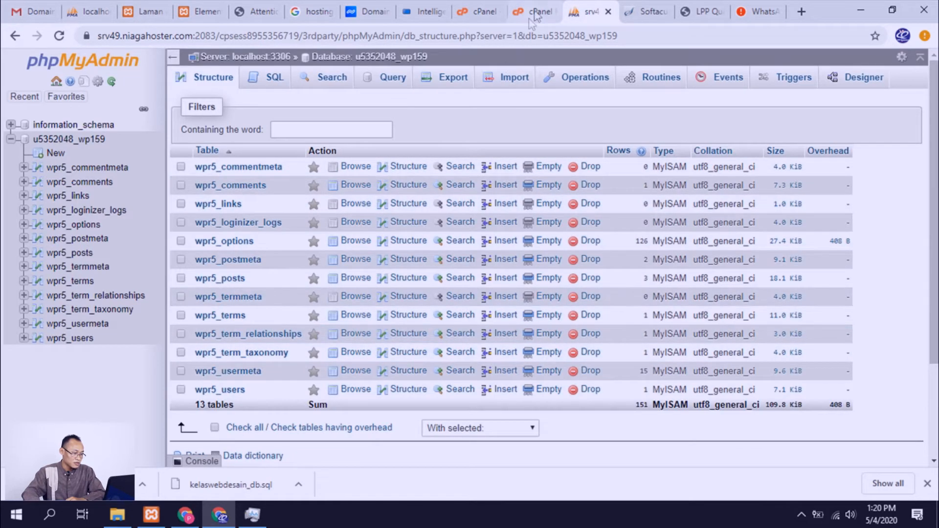
click(537, 13)
scroll(293, 250, down, 4)
scroll(294, 247, up, 4)
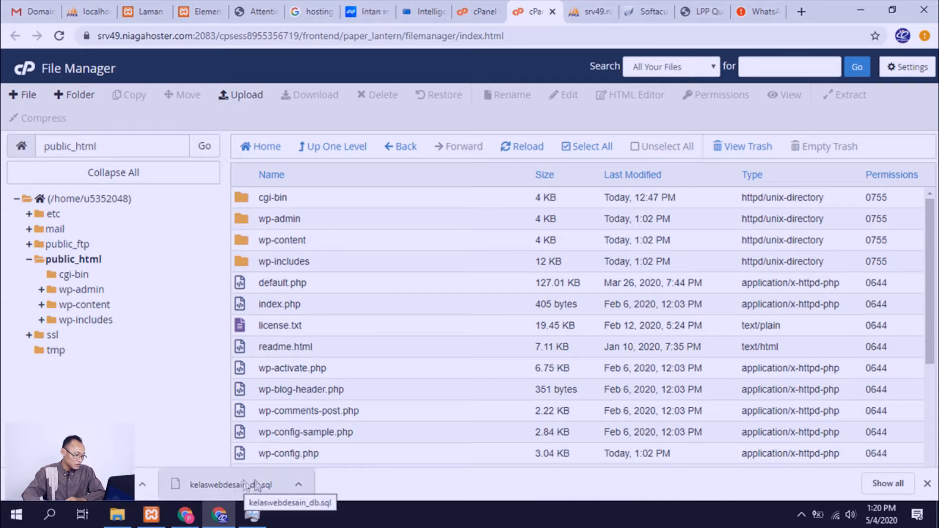
Step: Switch to File Explorer to locate the kelaswebdesain ZIP archive in the xampp htdocs folder, and return to cPanel File Manager
click(118, 515)
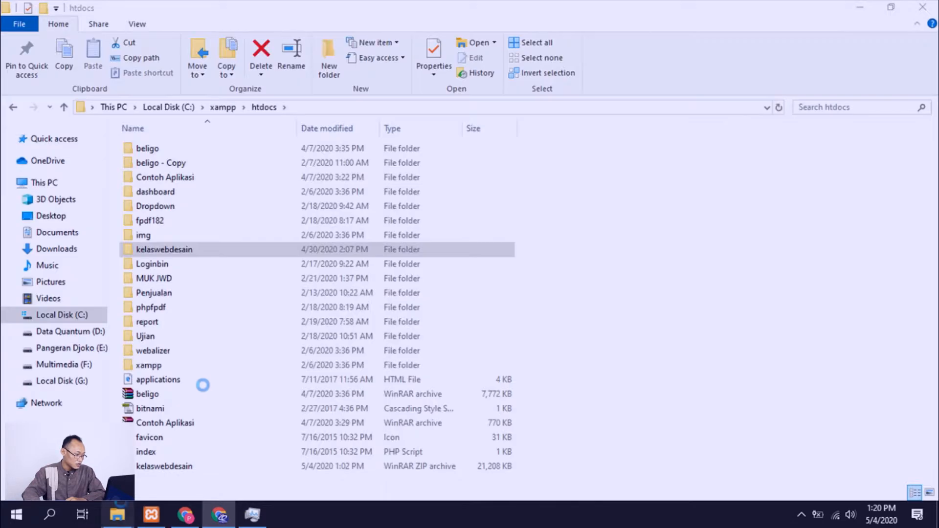
click(191, 467)
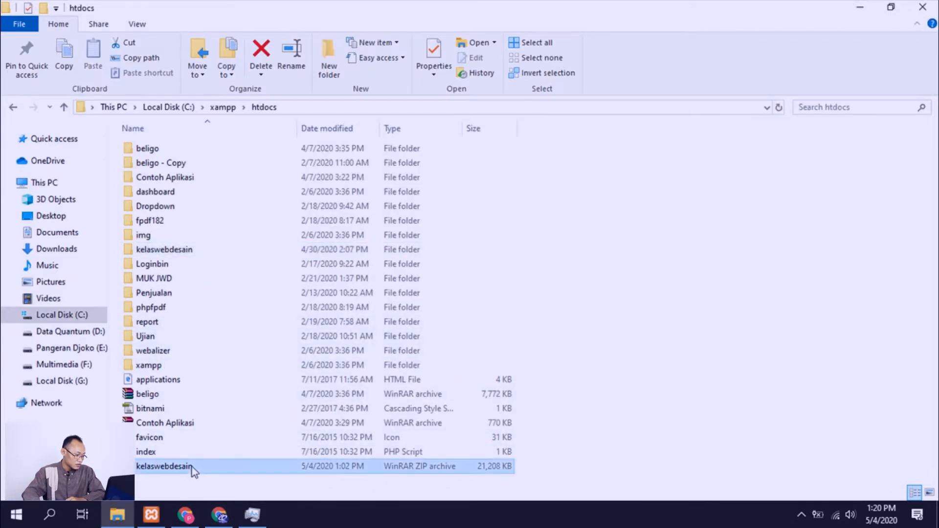
click(219, 514)
click(272, 221)
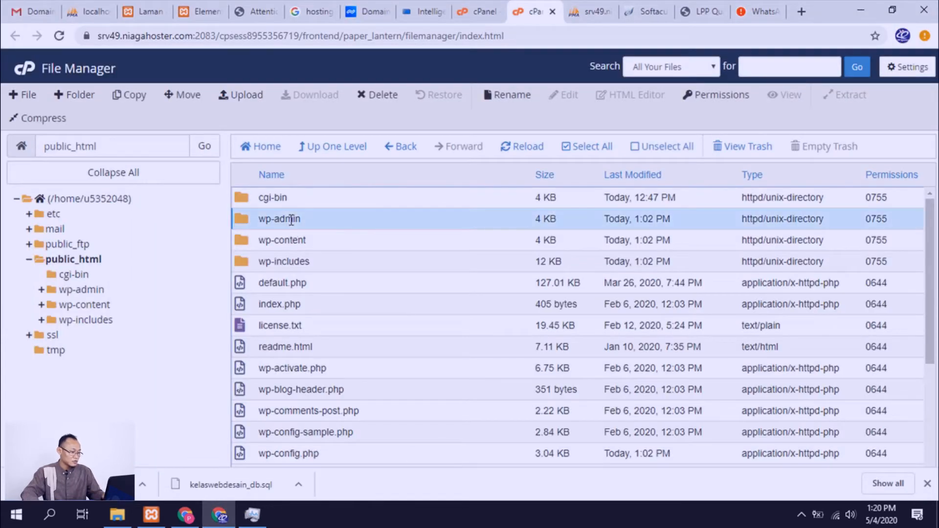
click(243, 201)
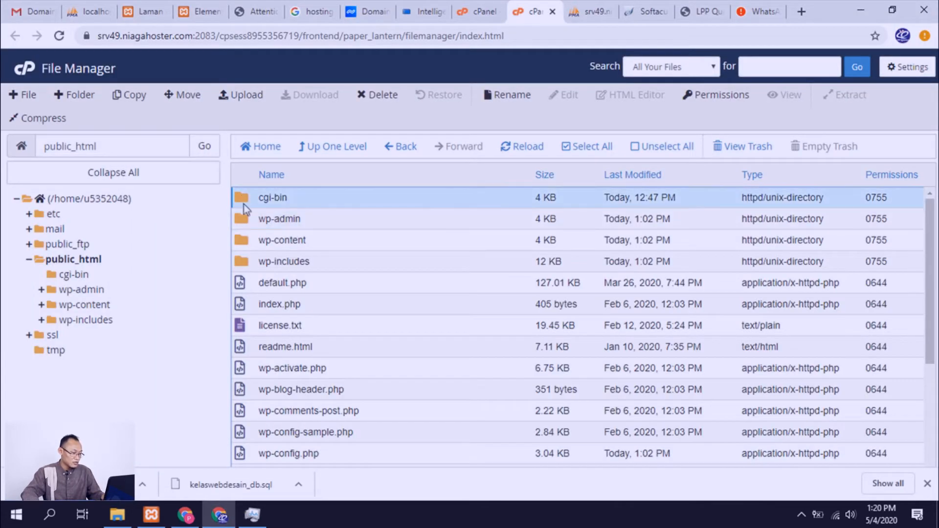
scroll(281, 282, down, 1)
scroll(277, 276, up, 1)
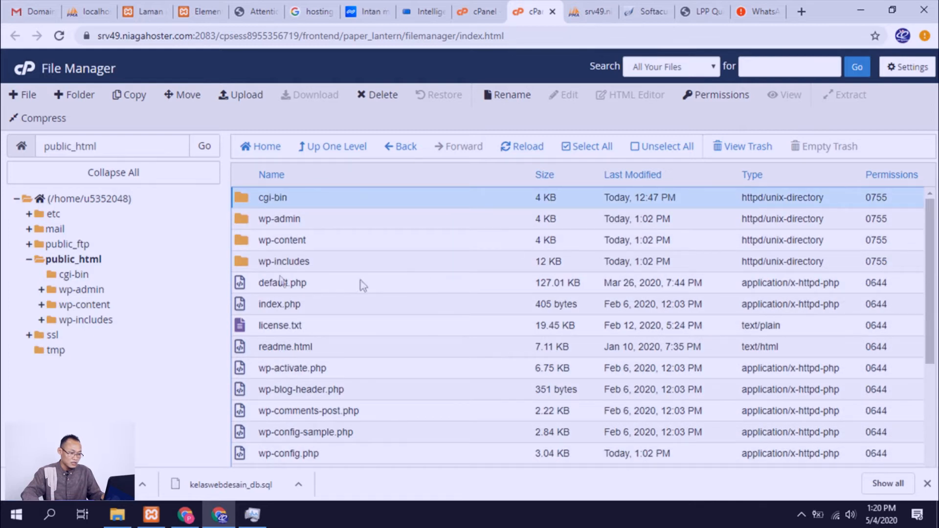
click(569, 149)
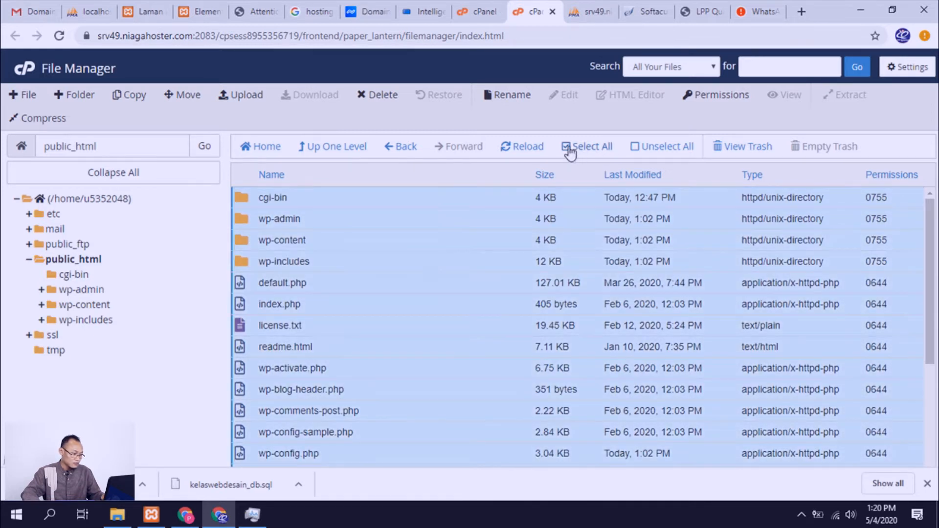
right_click(239, 224)
right_click(243, 223)
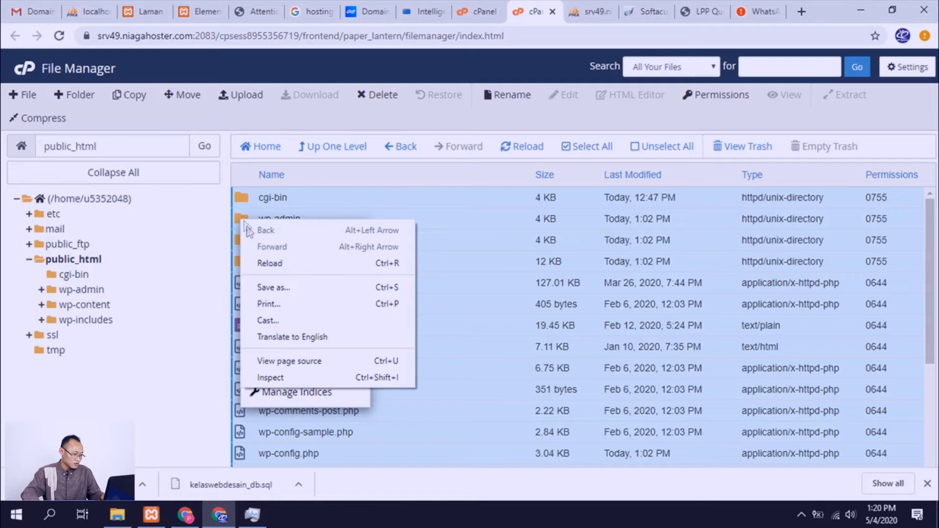
click(403, 395)
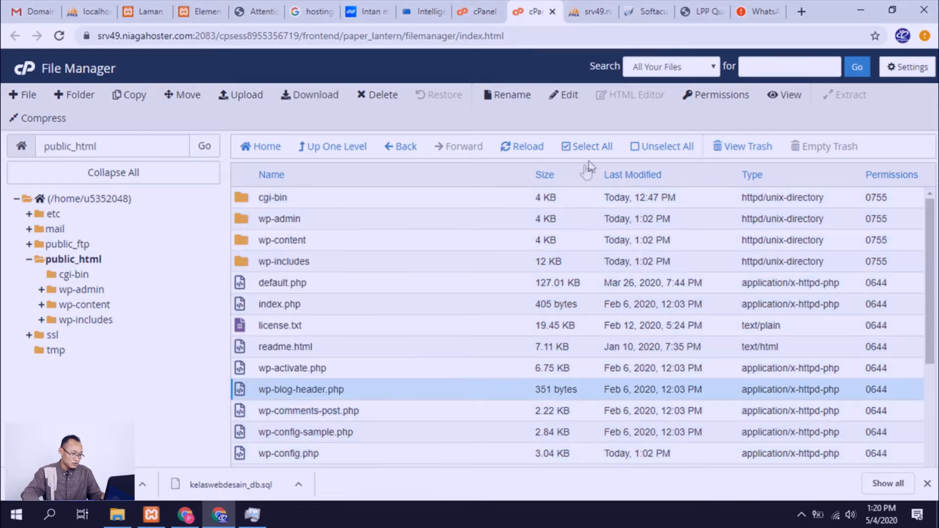
click(632, 147)
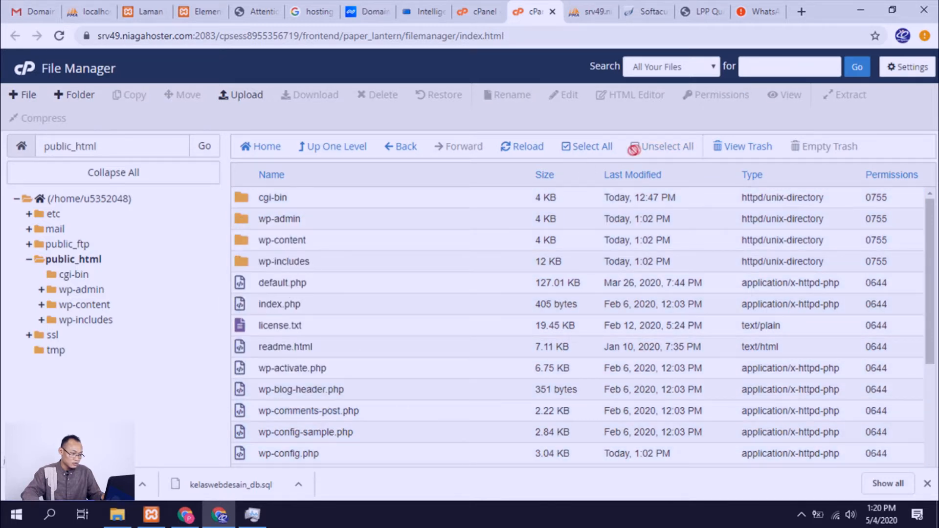
Step: Permanently delete all files and folders inside public_html, skipping the trash
click(568, 150)
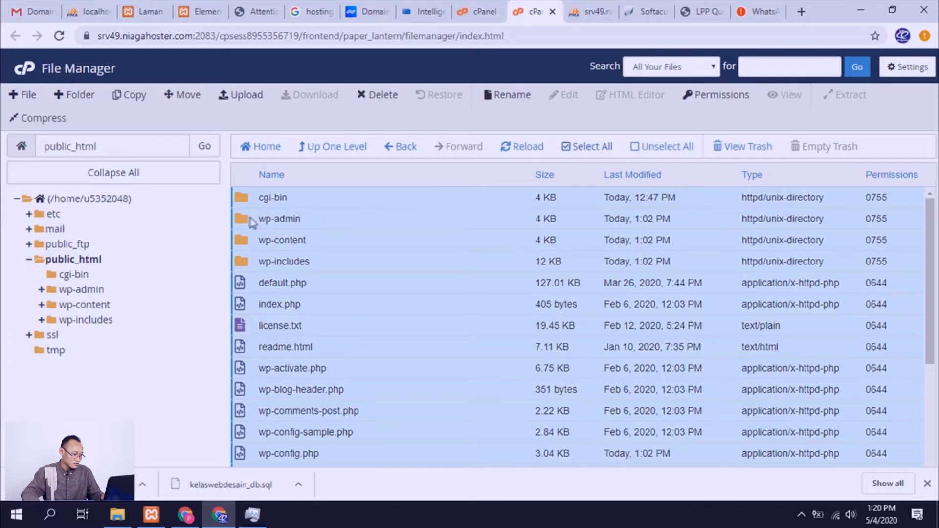
right_click(251, 218)
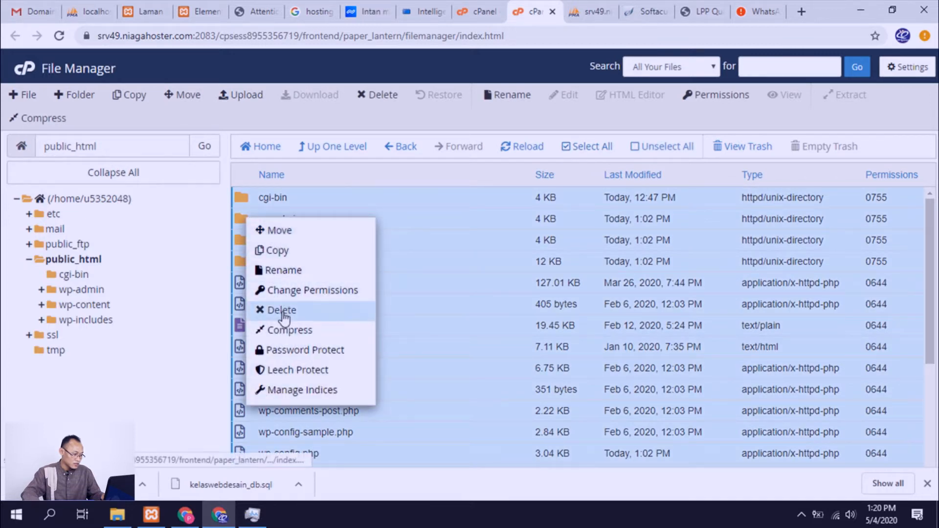
click(283, 312)
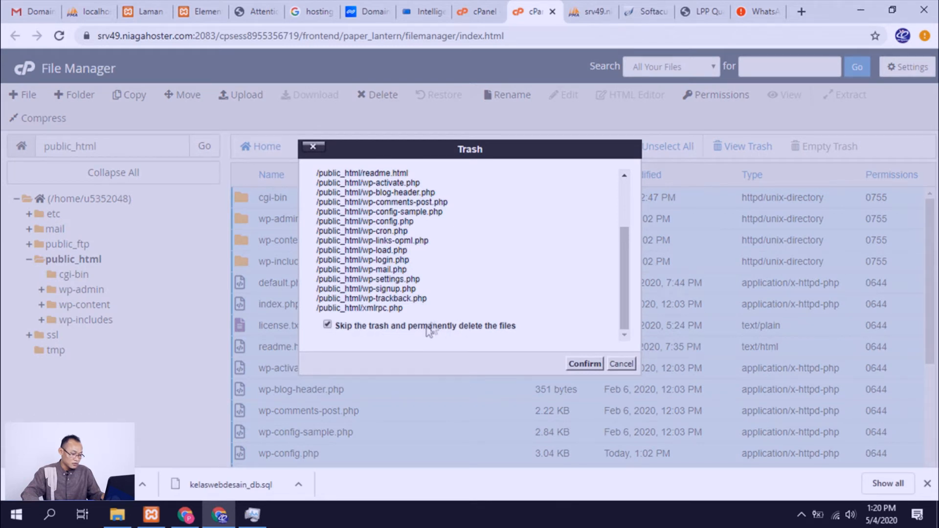
click(590, 366)
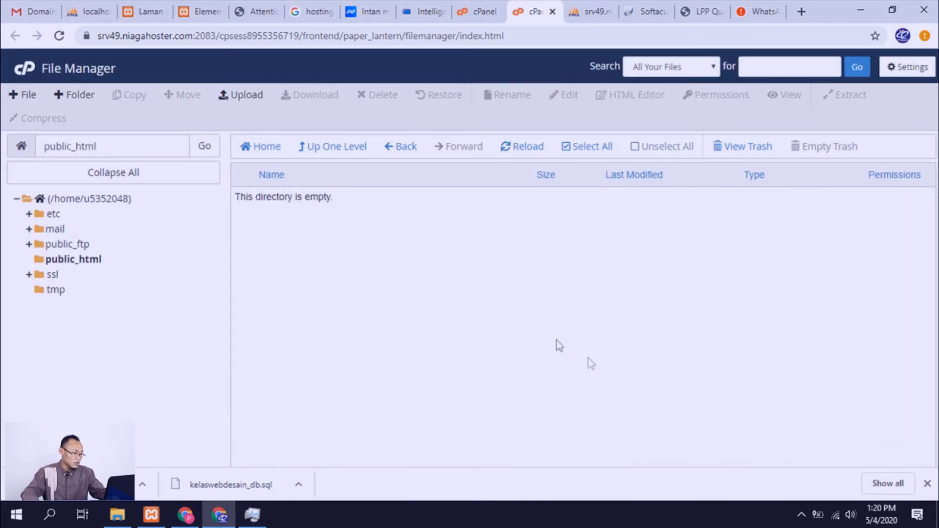
Step: Start uploading kelaswebdesain.zip from the local htdocs folder to public_html
click(249, 95)
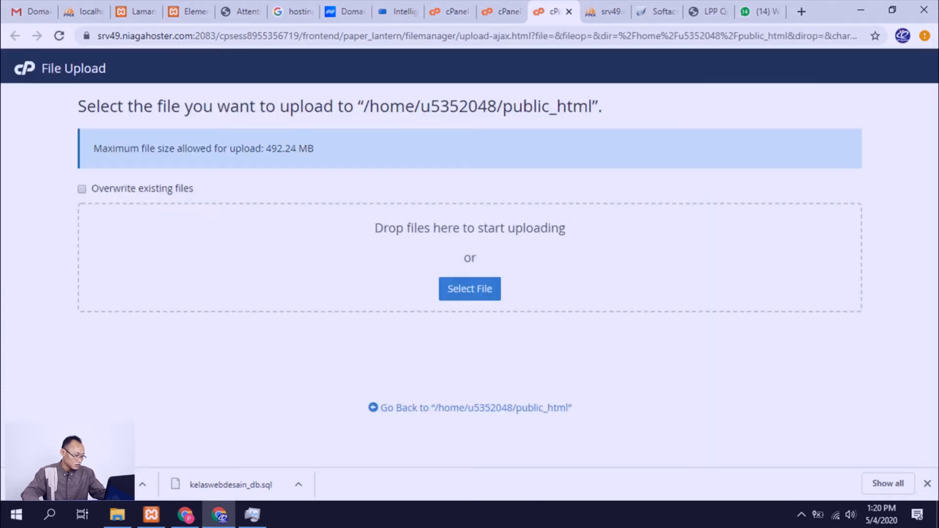
click(117, 514)
drag(163, 471, 358, 289)
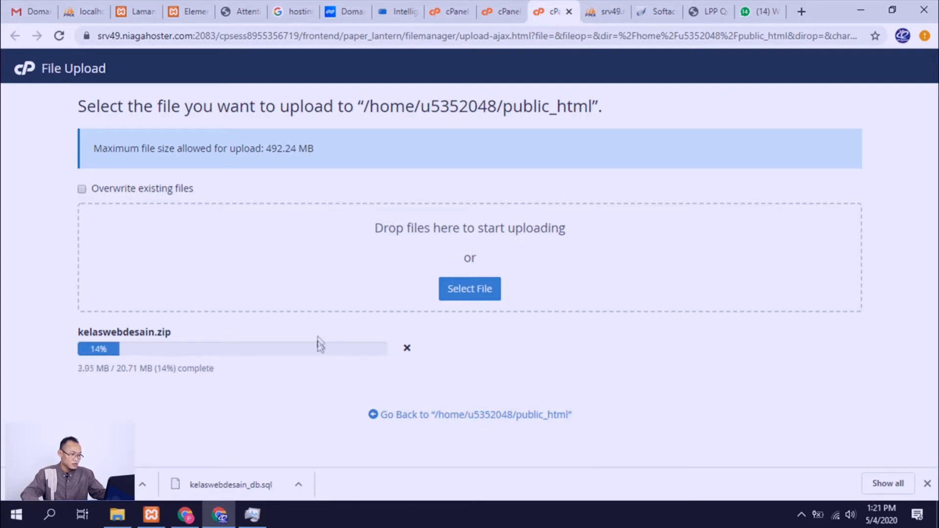
Step: Drop all wpr5_ tables from the WordPress database in phpMyAdmin, keeping foreign key checks enabled
click(599, 12)
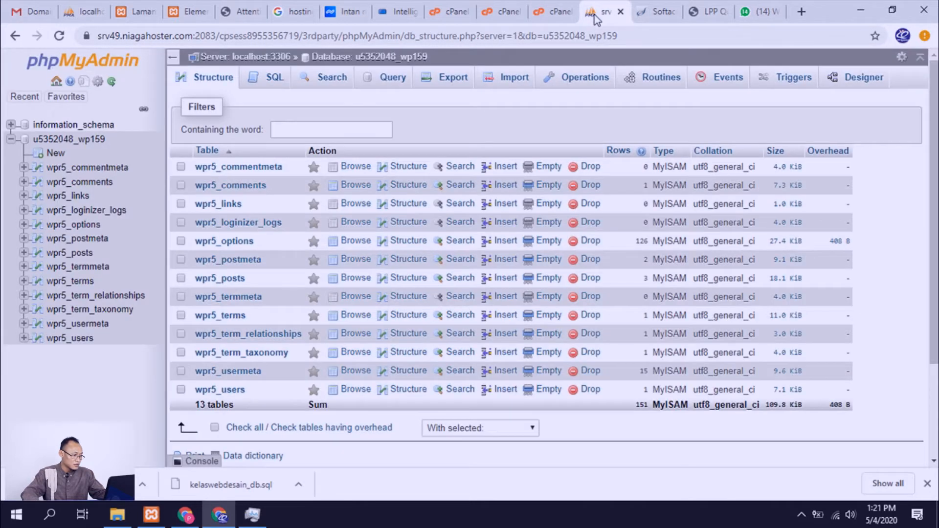
click(215, 429)
click(351, 428)
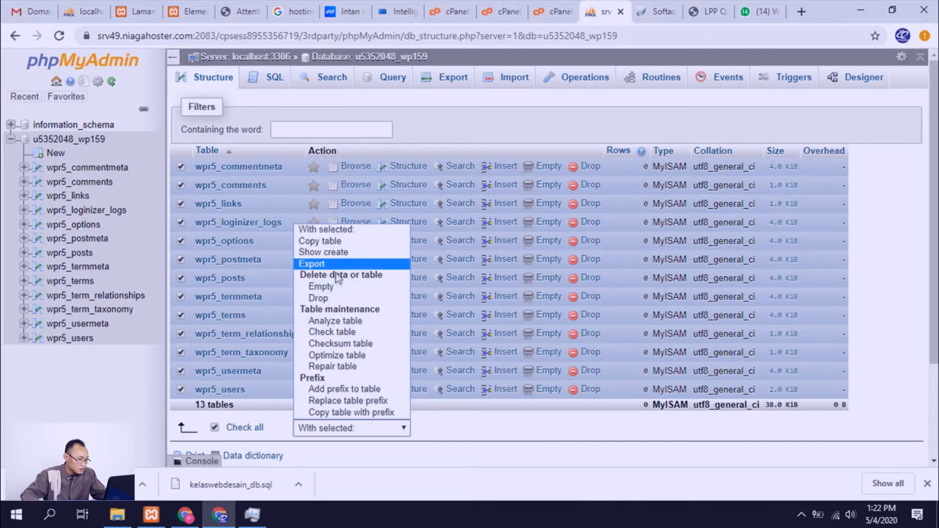
click(336, 299)
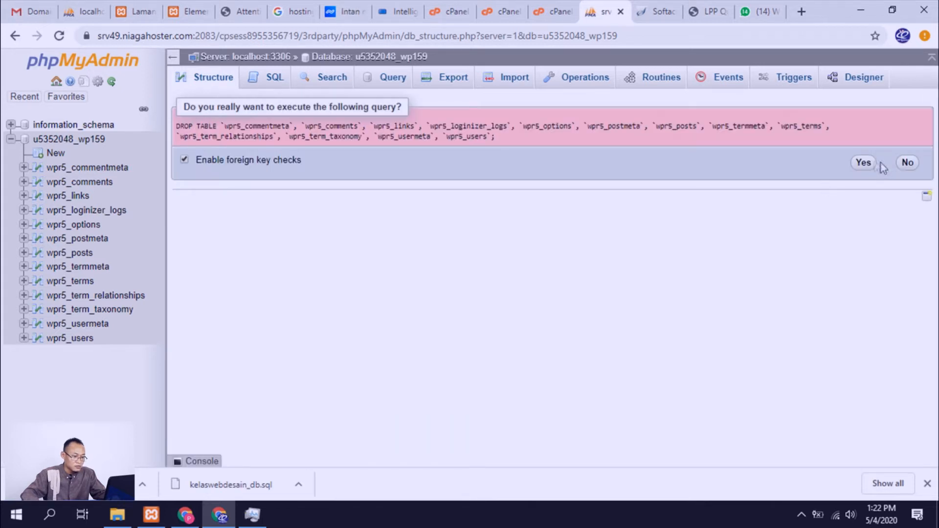
click(863, 164)
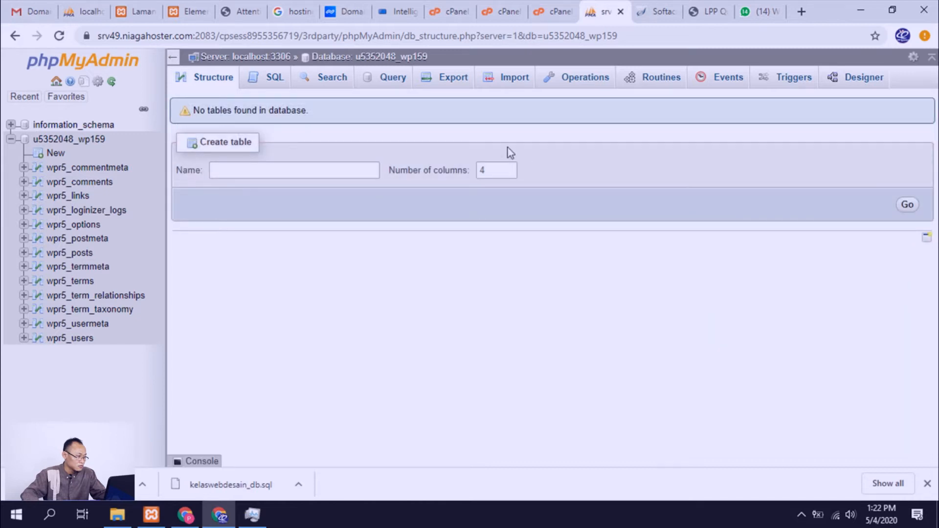
Step: Import the downloaded kelaswebdesain_db.sql file into the emptied WordPress database in phpMyAdmin and close the SQL upload window
click(87, 140)
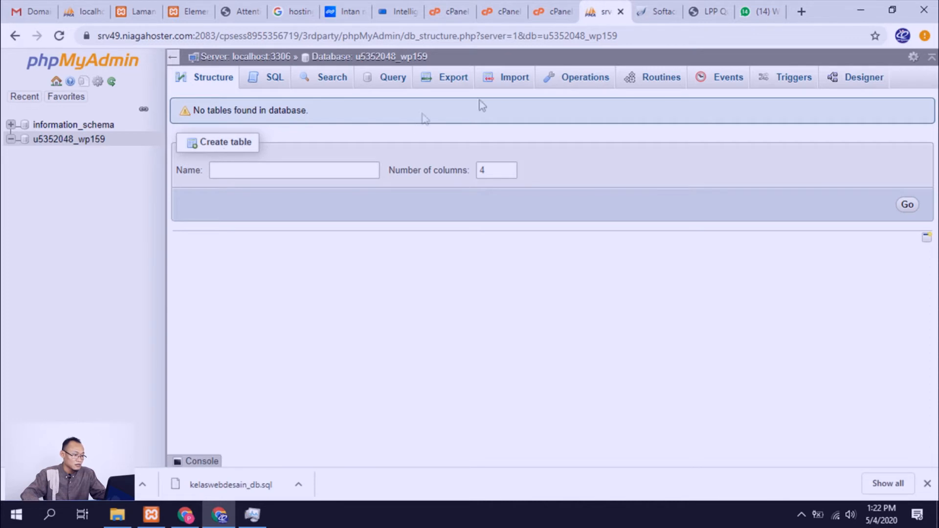
click(500, 87)
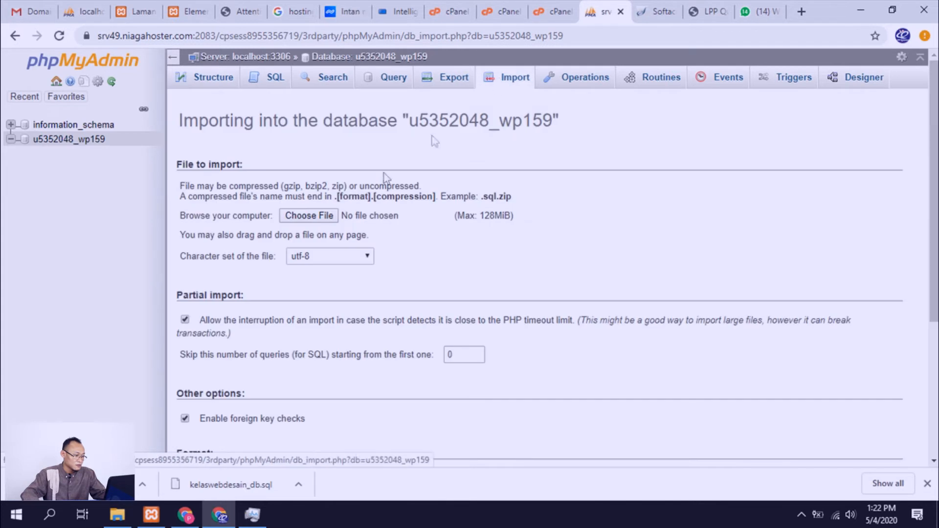
scroll(306, 229, down, 1)
scroll(319, 221, up, 1)
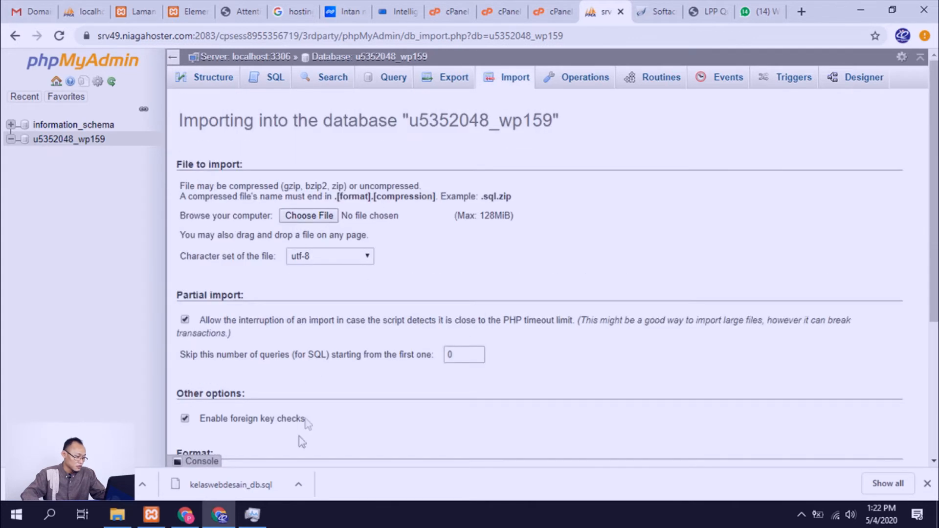
drag(262, 485, 309, 219)
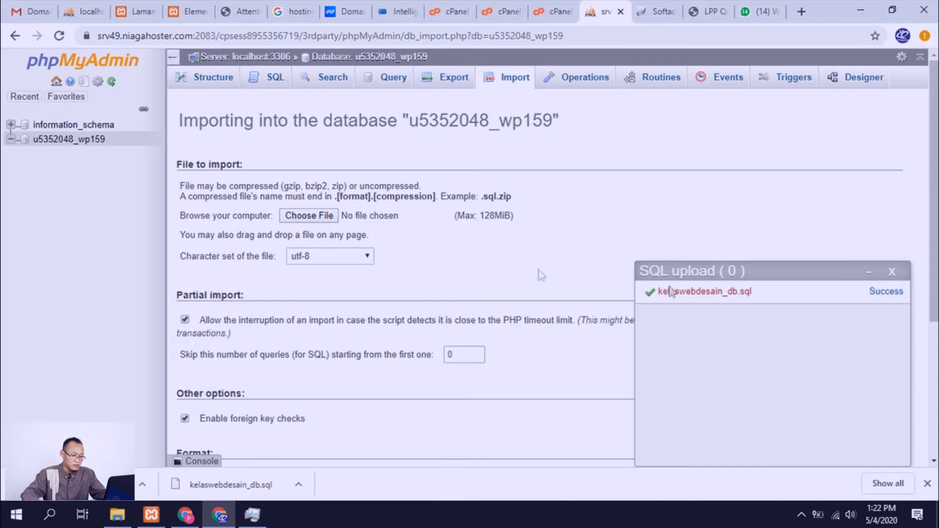
click(892, 272)
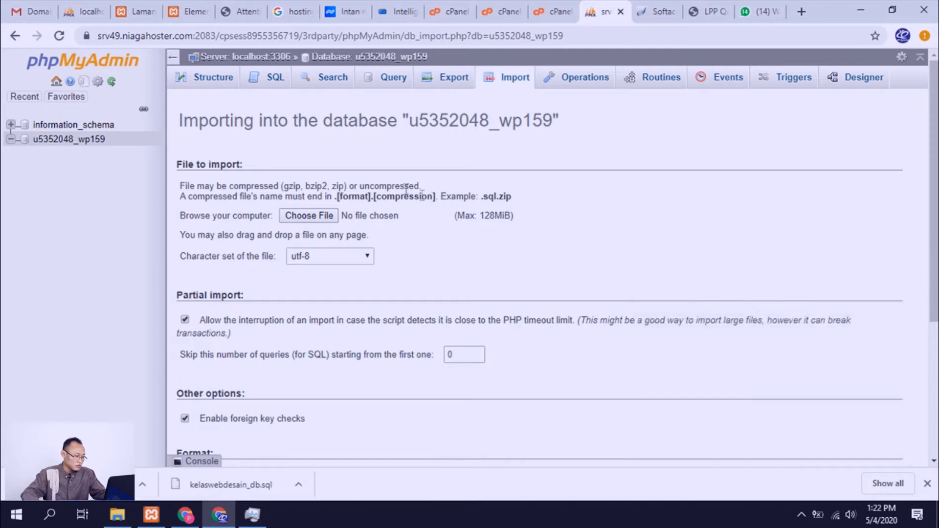
Step: Try to import kelaswebdesain_db.sql from the Downloads folder into the WordPress database with utf-8 encoding and SQL format
click(303, 218)
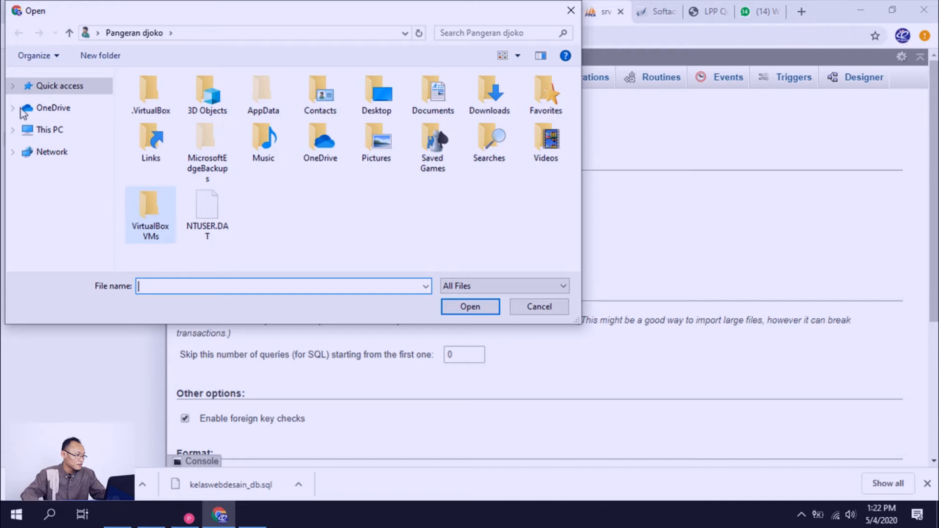
click(47, 131)
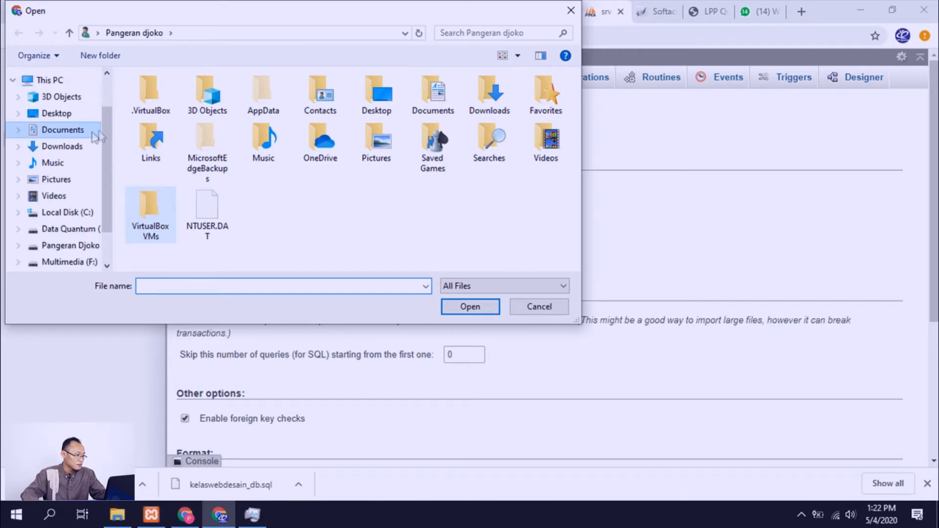
click(51, 146)
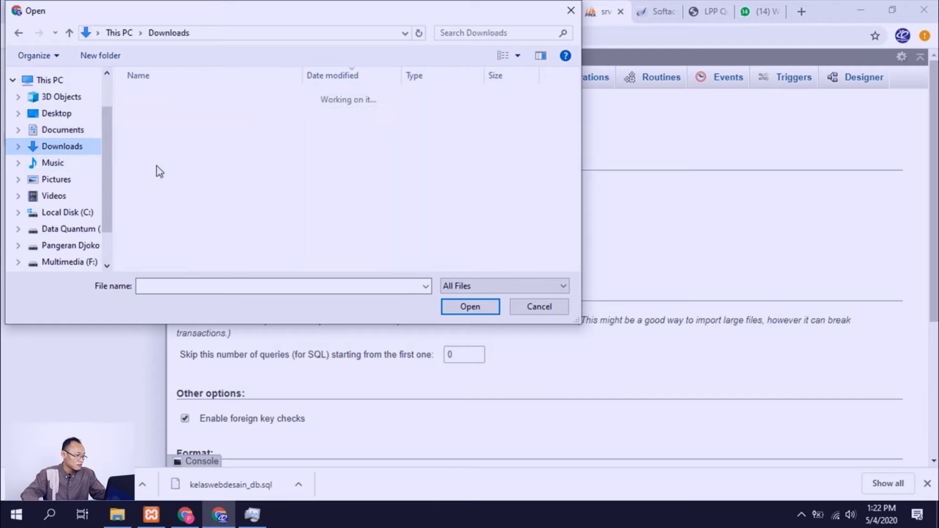
click(186, 130)
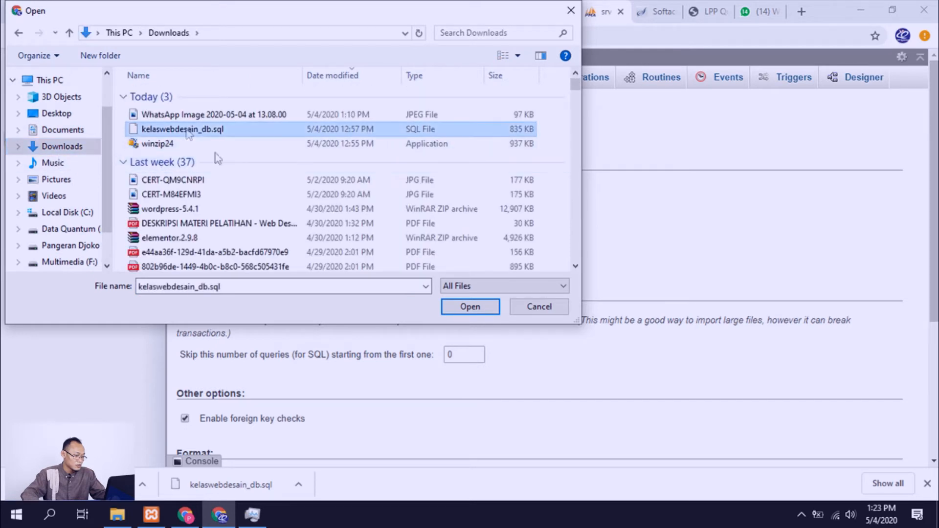
click(462, 307)
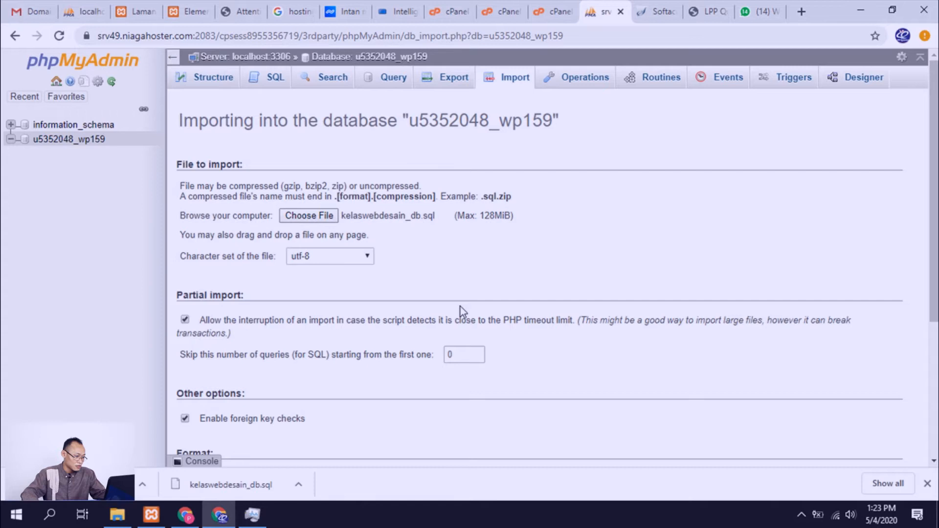
scroll(368, 287, down, 4)
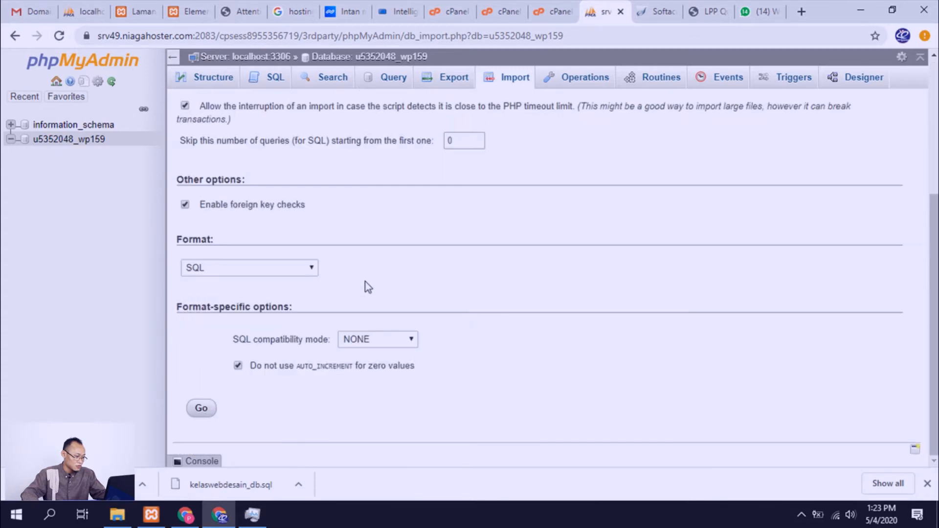
click(205, 409)
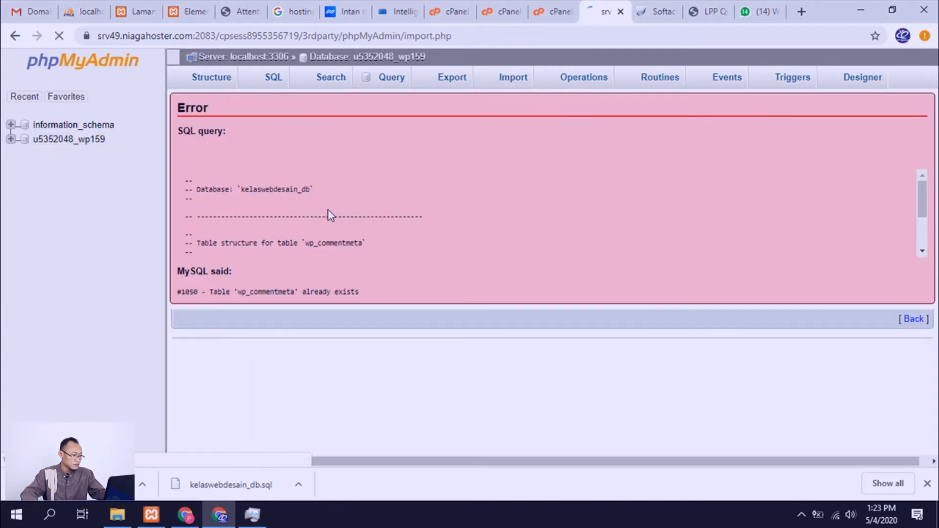
Step: Read through the SQL query shown in the import error
scroll(329, 210, down, 2)
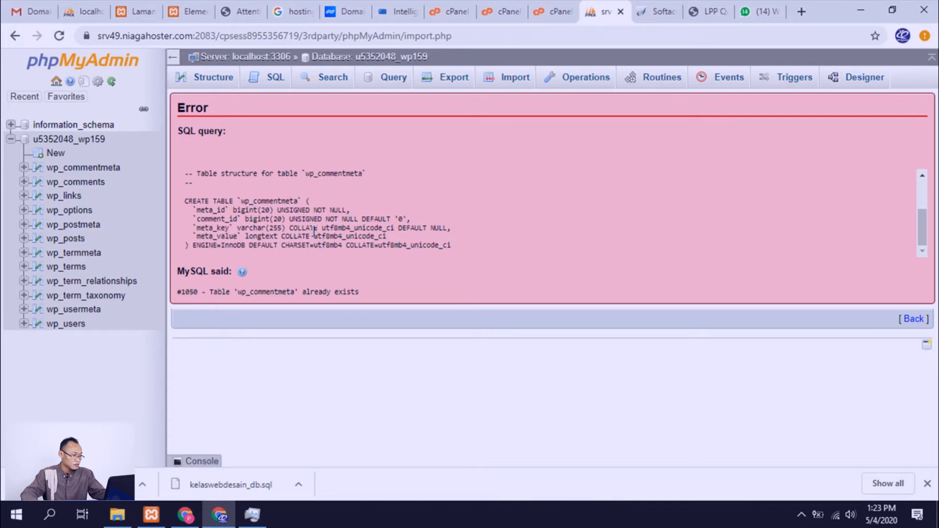
scroll(314, 230, up, 2)
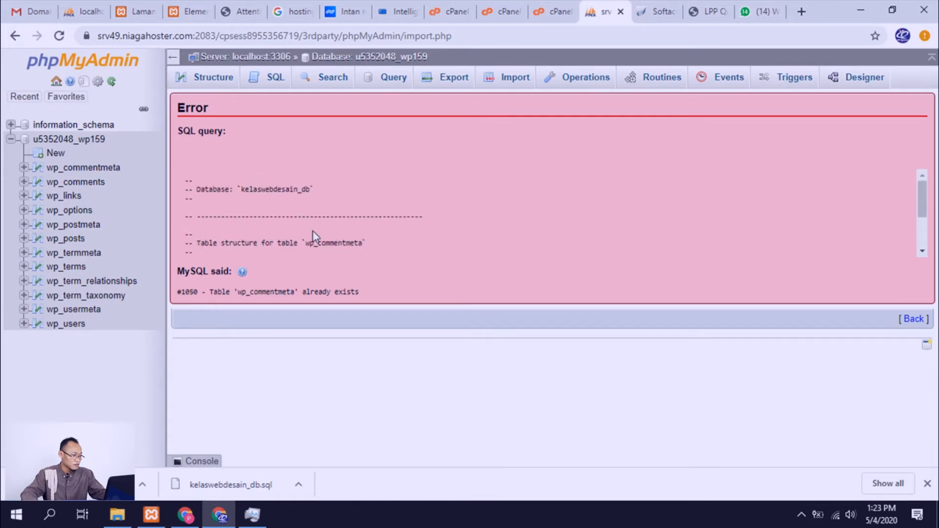
scroll(312, 230, down, 2)
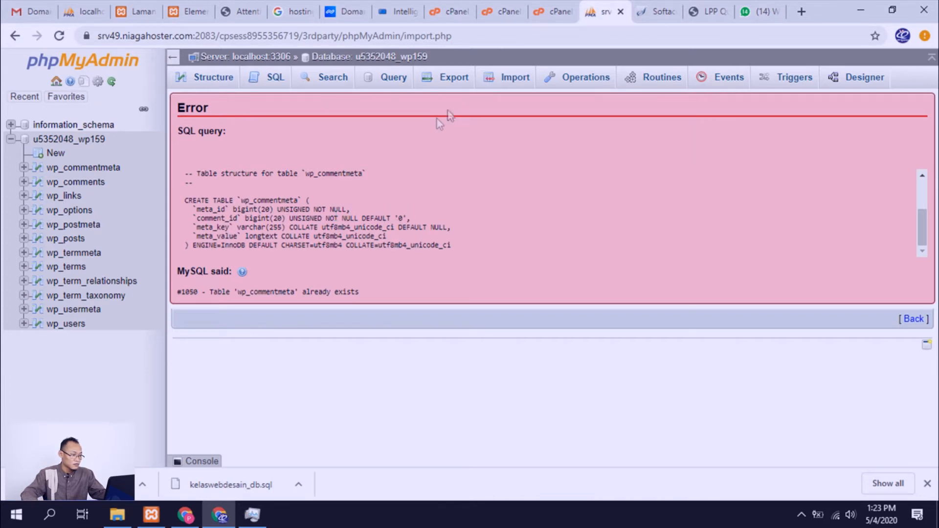
Step: Return to the cPanel home page, clear the function search and open MySQL Databases
click(501, 13)
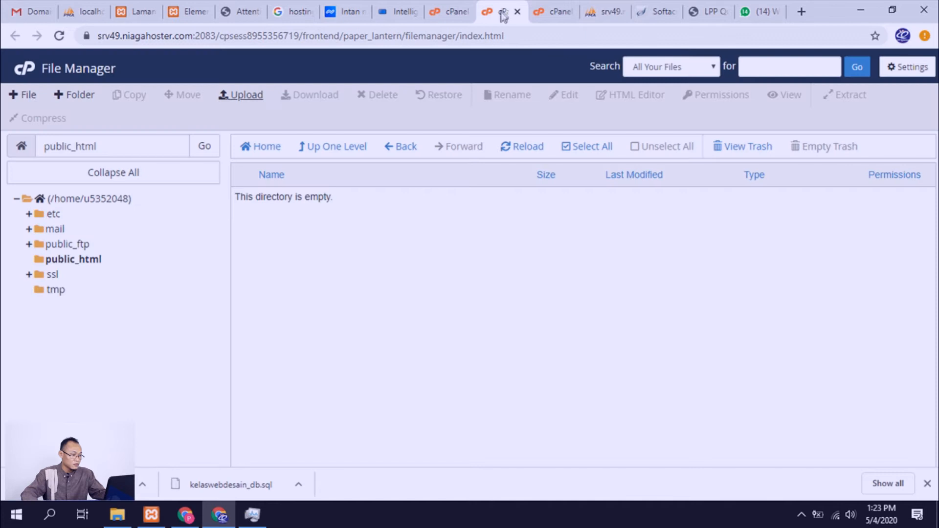
click(458, 13)
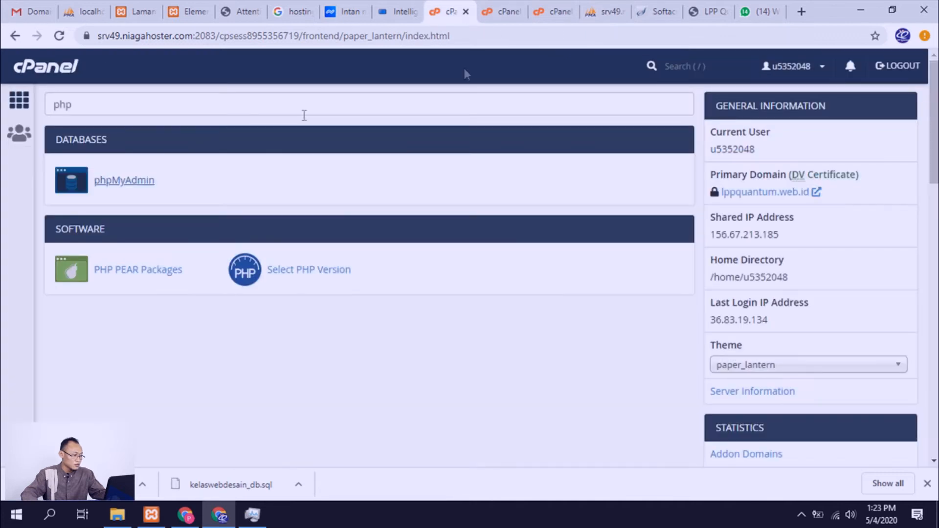
double_click(65, 105)
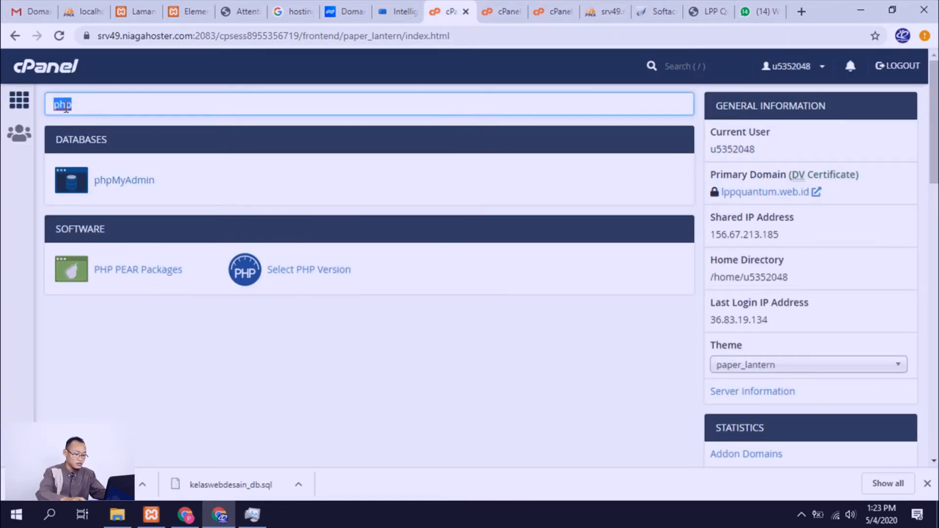
key(BackSpace)
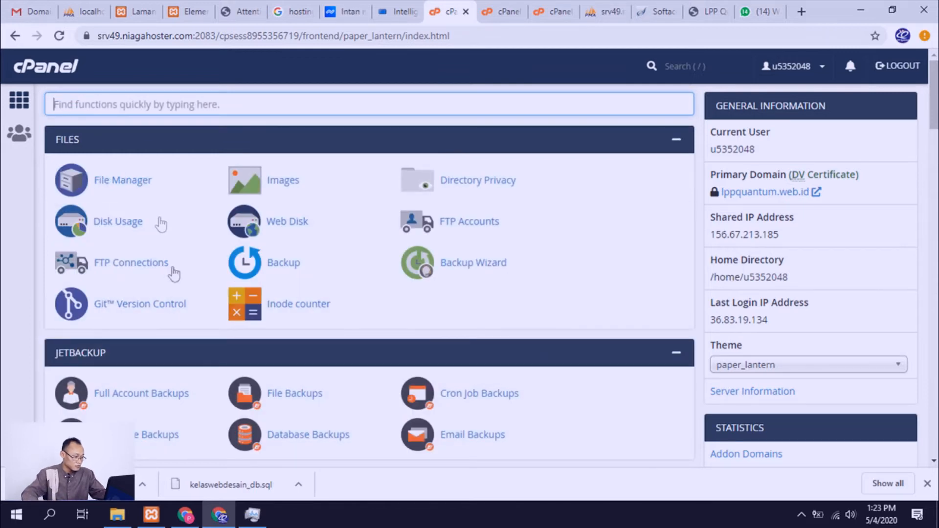
scroll(190, 326, down, 5)
scroll(189, 327, down, 4)
scroll(189, 328, up, 2)
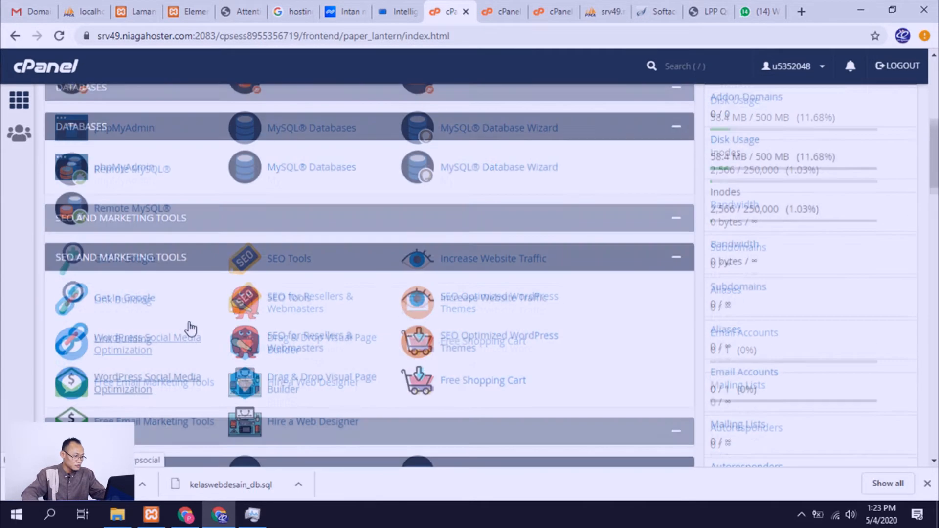
click(319, 185)
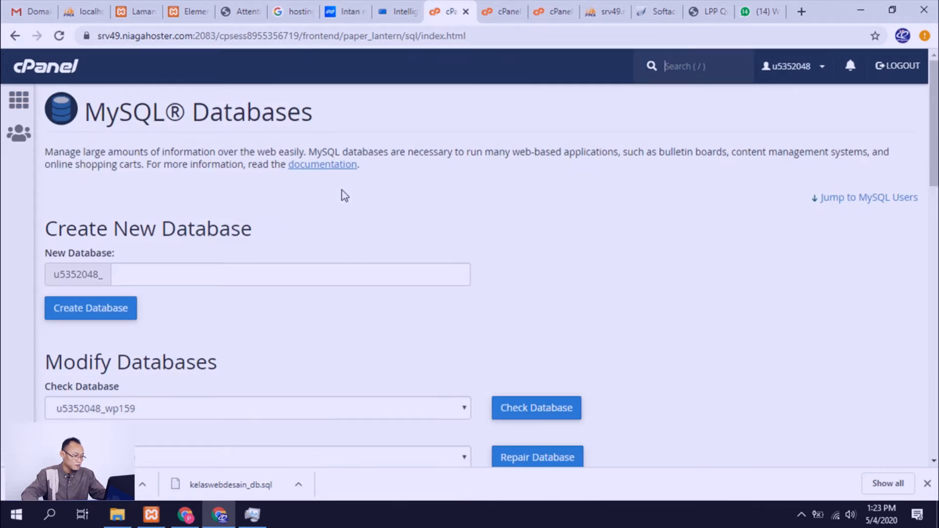
Step: Examine the current databases, privileged users and user assignment options on the MySQL Databases page
scroll(315, 254, down, 4)
scroll(316, 254, up, 1)
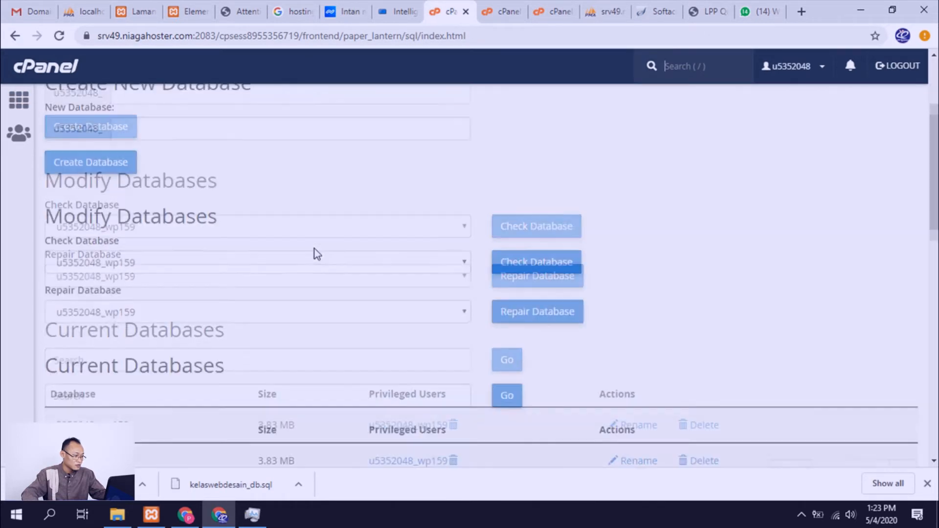
scroll(316, 254, down, 3)
scroll(315, 253, up, 1)
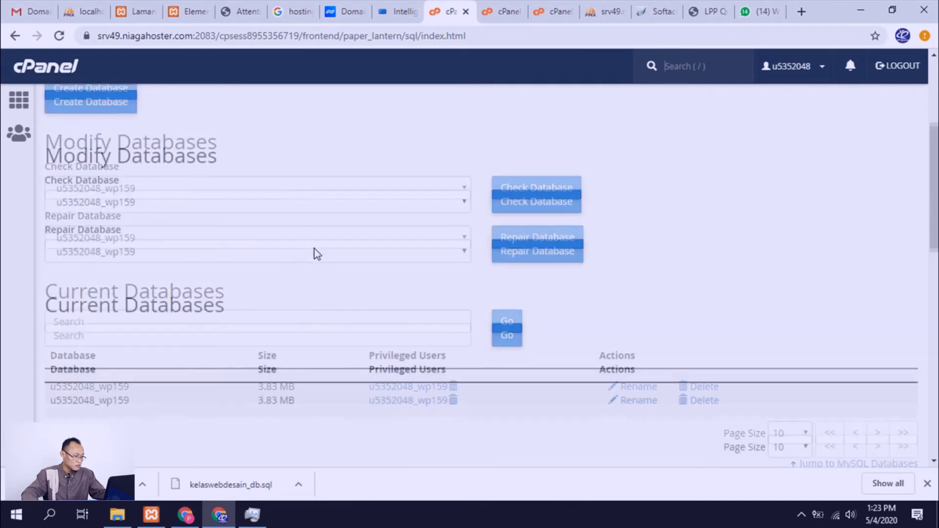
click(279, 258)
click(281, 268)
click(299, 207)
click(302, 210)
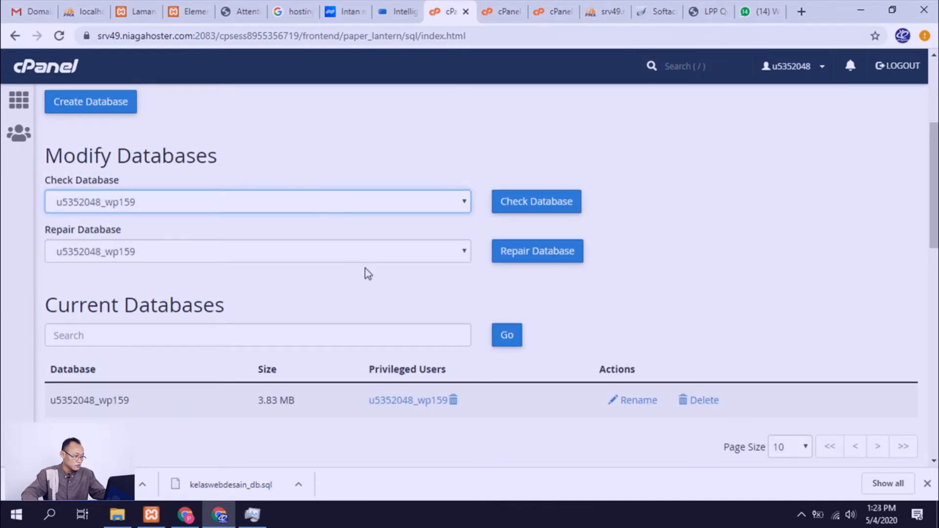
scroll(368, 273, down, 1)
scroll(366, 269, down, 4)
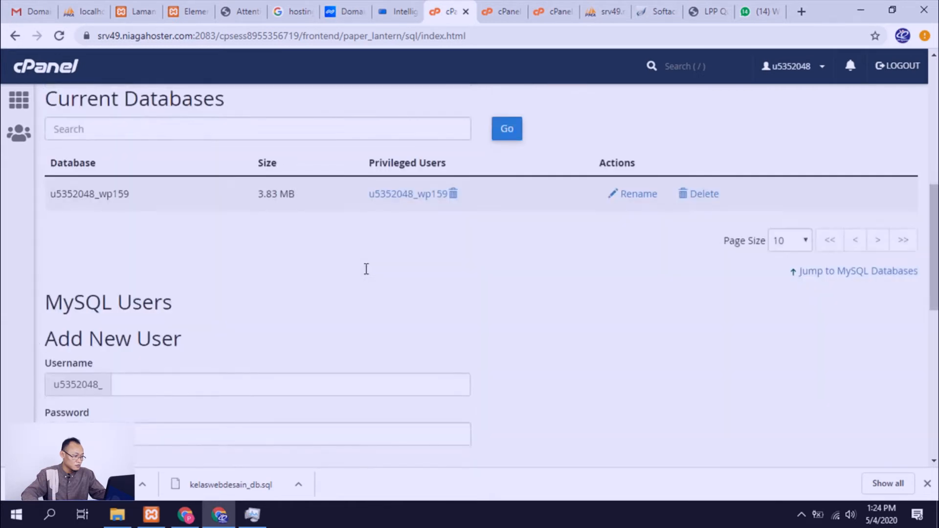
scroll(366, 271, up, 3)
scroll(365, 270, down, 8)
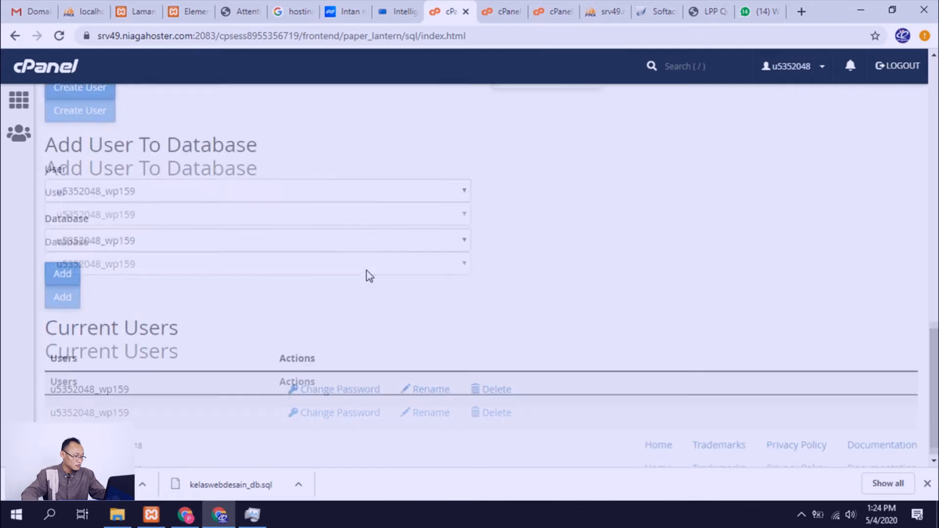
scroll(366, 271, up, 8)
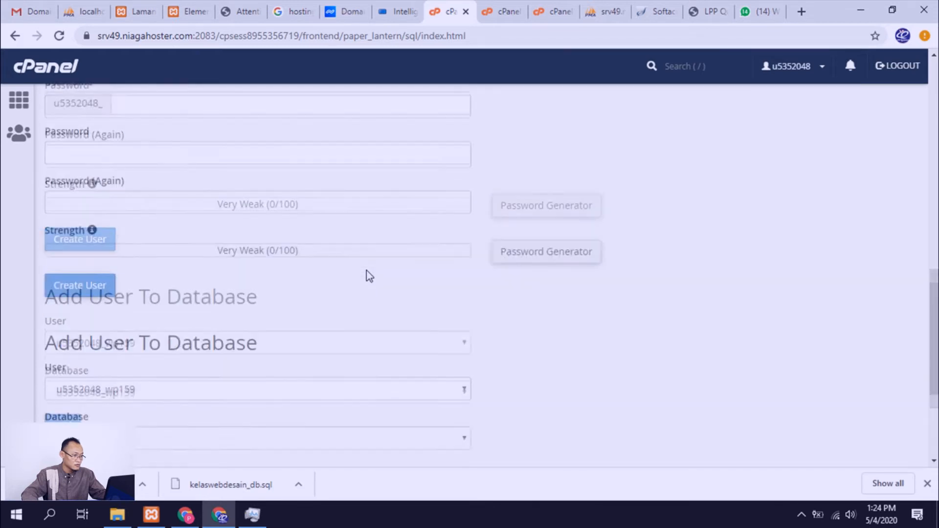
Step: Check the upload progress of kelaswebdesain.zip to public_html and return to phpMyAdmin
click(498, 11)
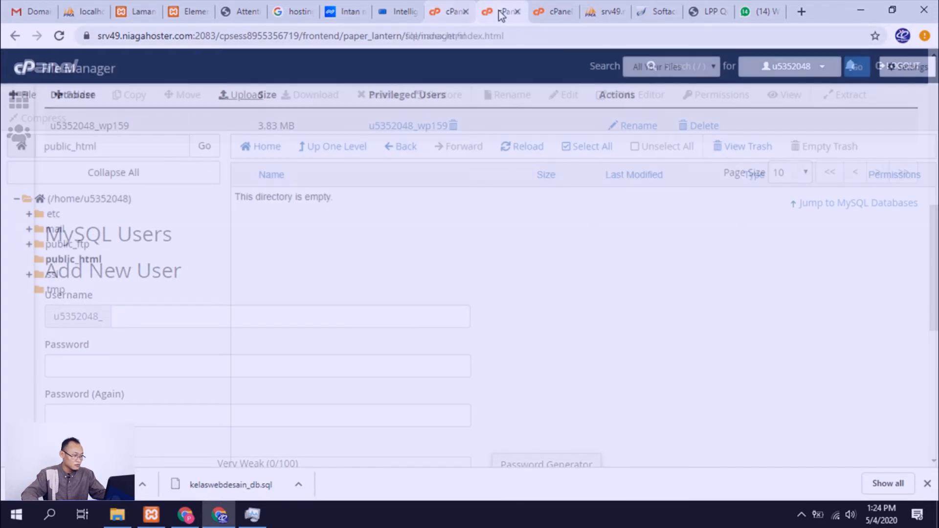
click(540, 14)
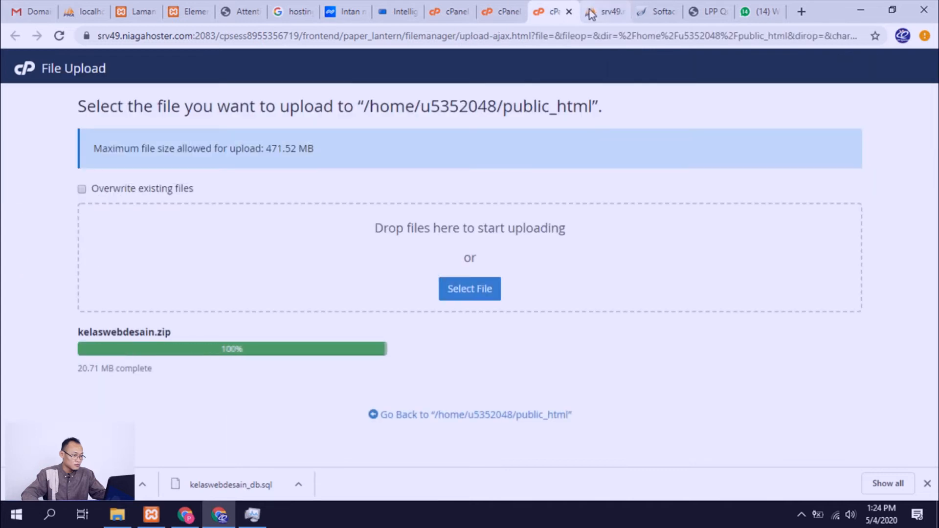
click(620, 13)
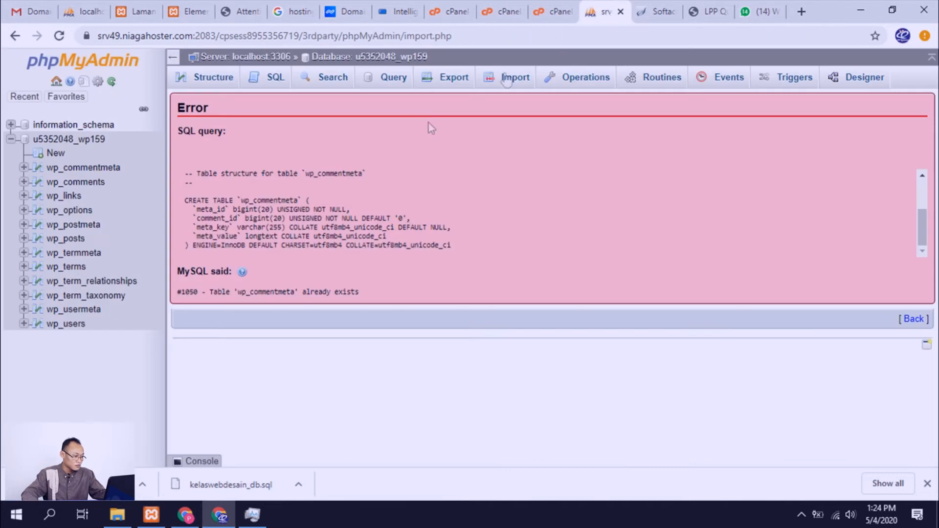
Step: Inspect the imported tables in the WordPress database and browse the records of wp_users
scroll(319, 231, up, 5)
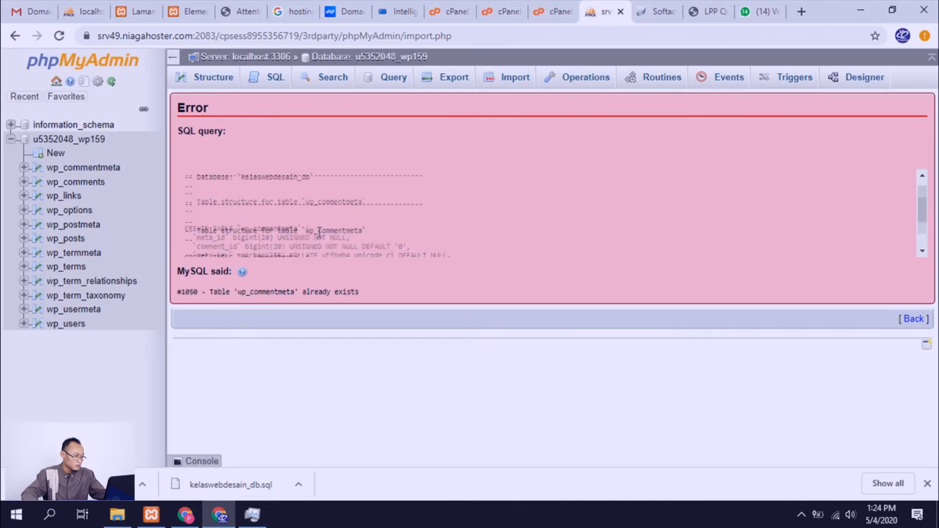
click(70, 143)
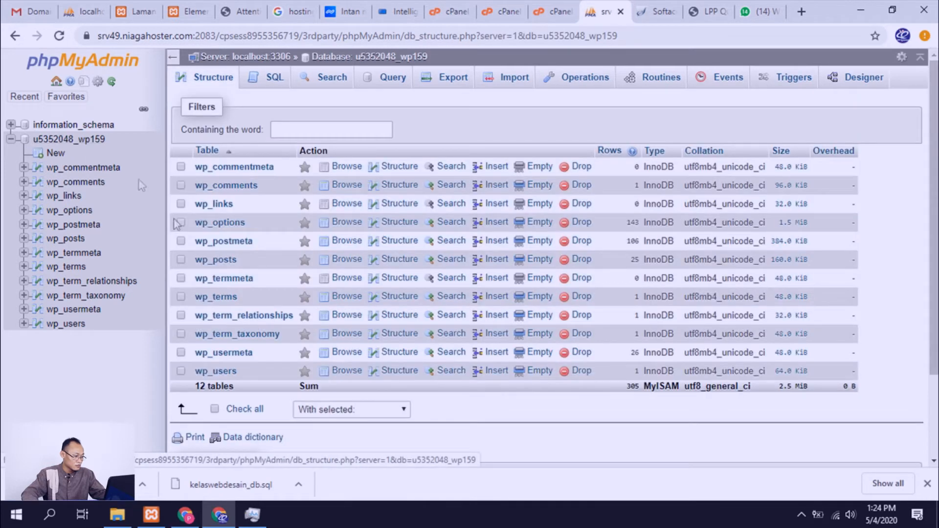
click(234, 371)
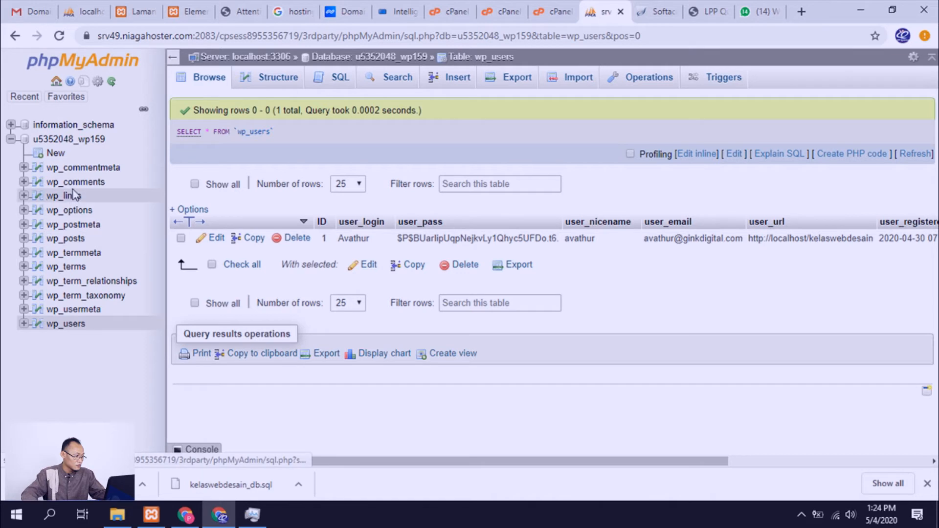
click(78, 210)
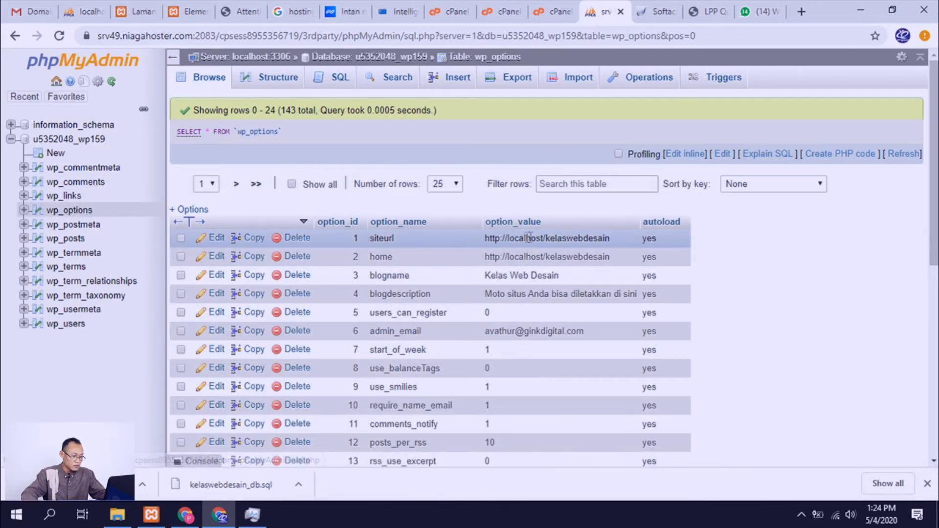
click(217, 239)
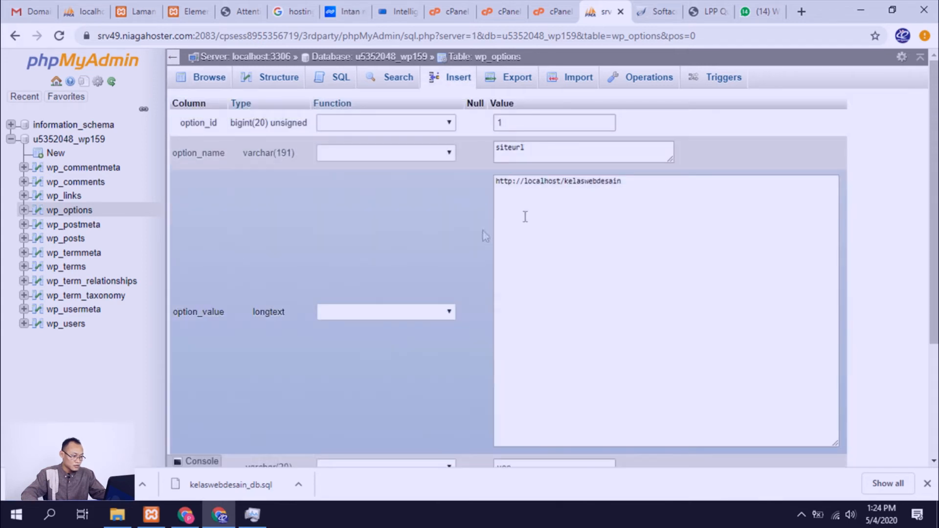
double_click(536, 181)
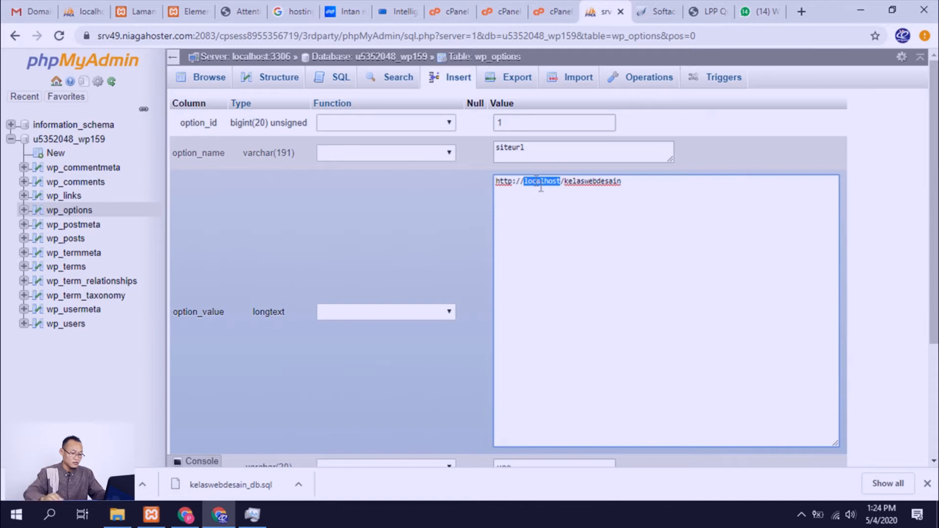
key(BackSpace)
key(shift+End)
key(Delete)
text(lppquantu)
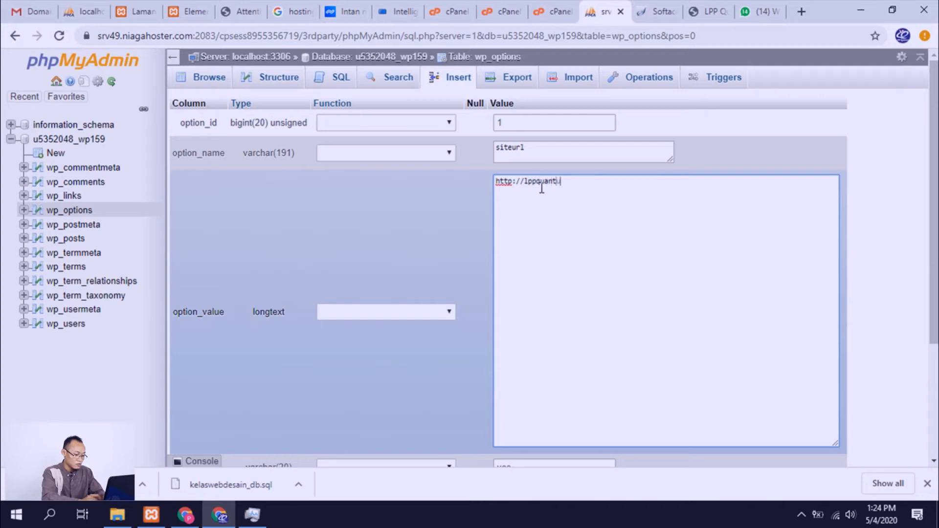
text(m.web.id)
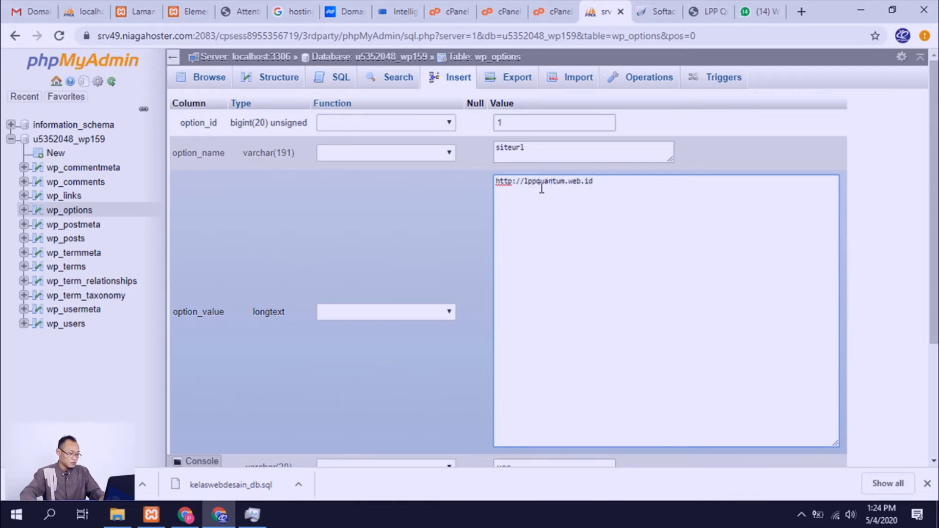
key(ctrl+a)
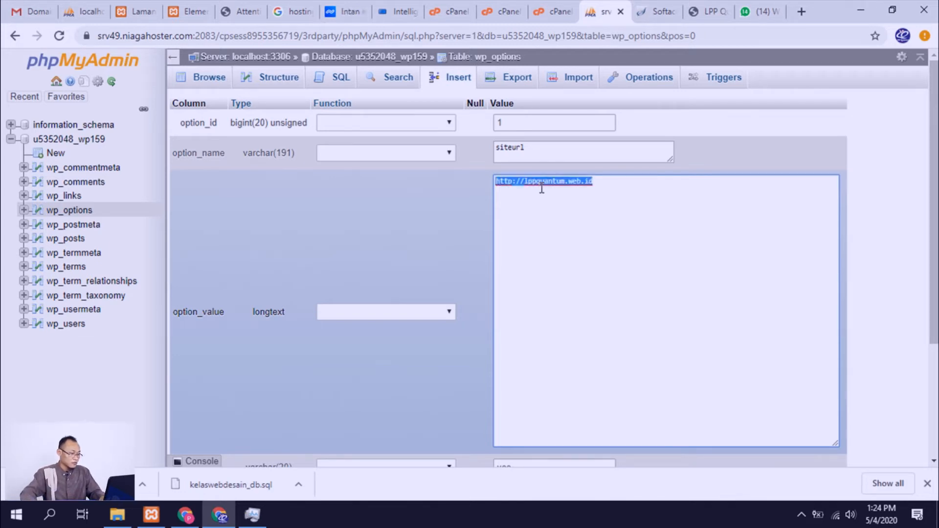
scroll(589, 240, down, 3)
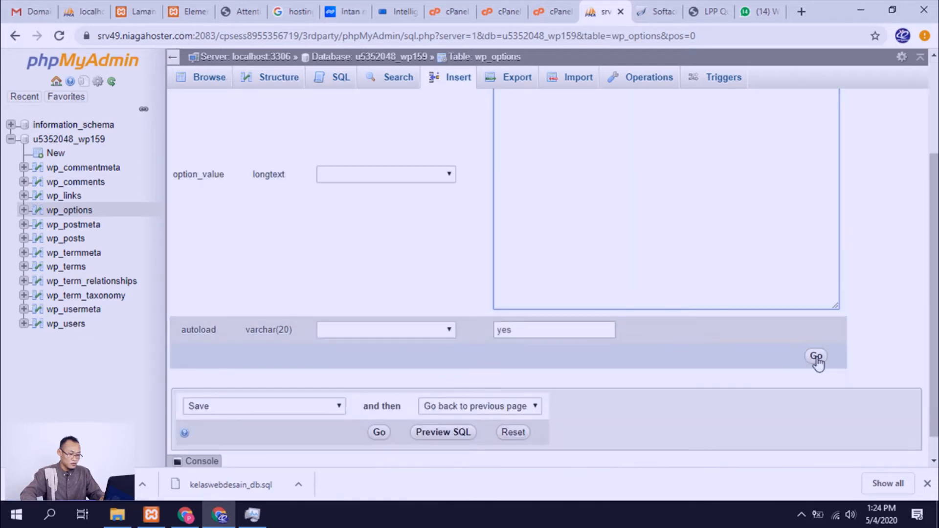
click(817, 363)
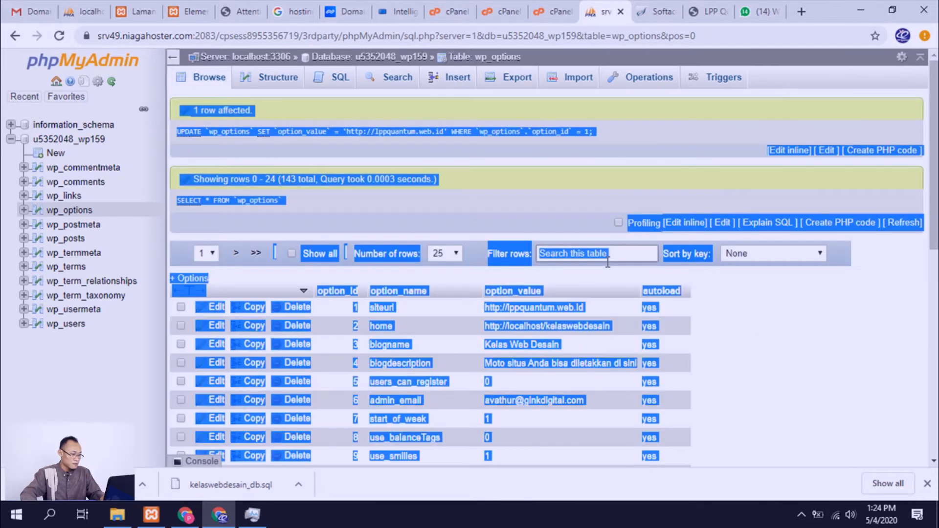
click(732, 333)
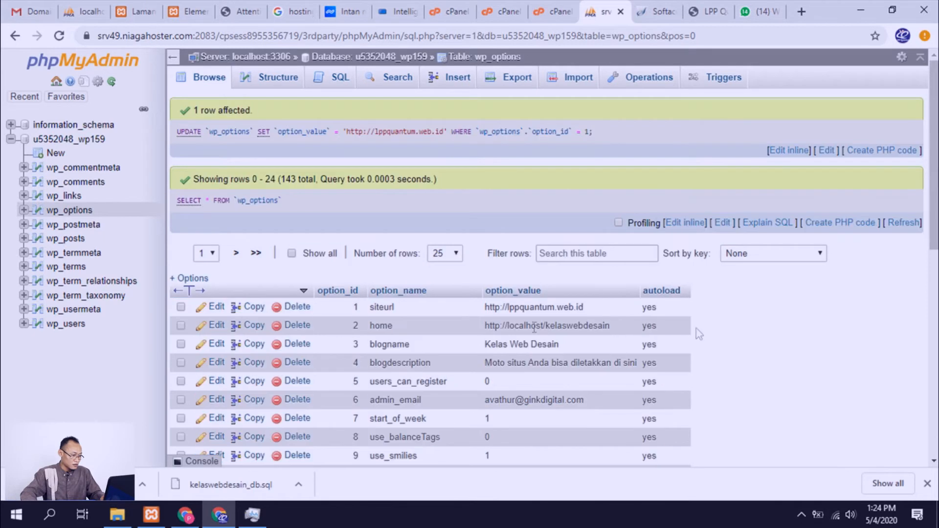
click(217, 329)
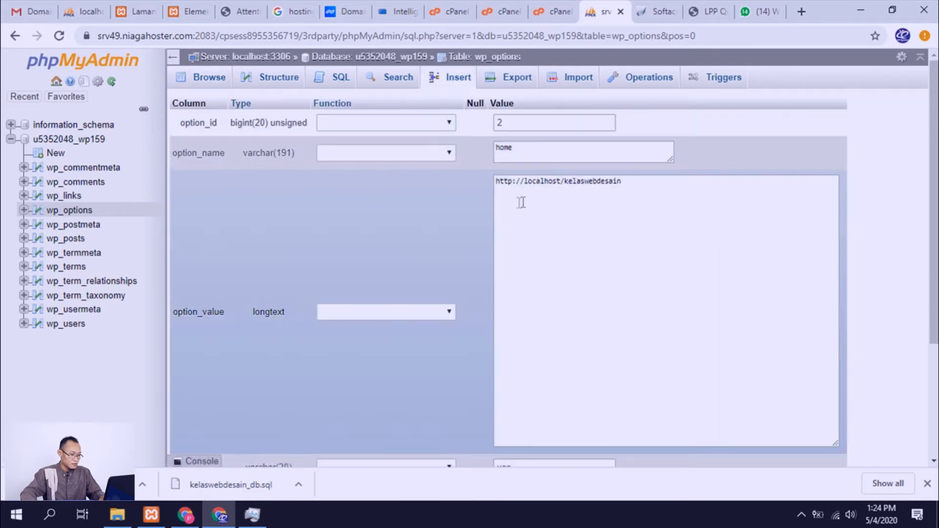
double_click(546, 185)
triple_click(547, 185)
key(ctrl+v)
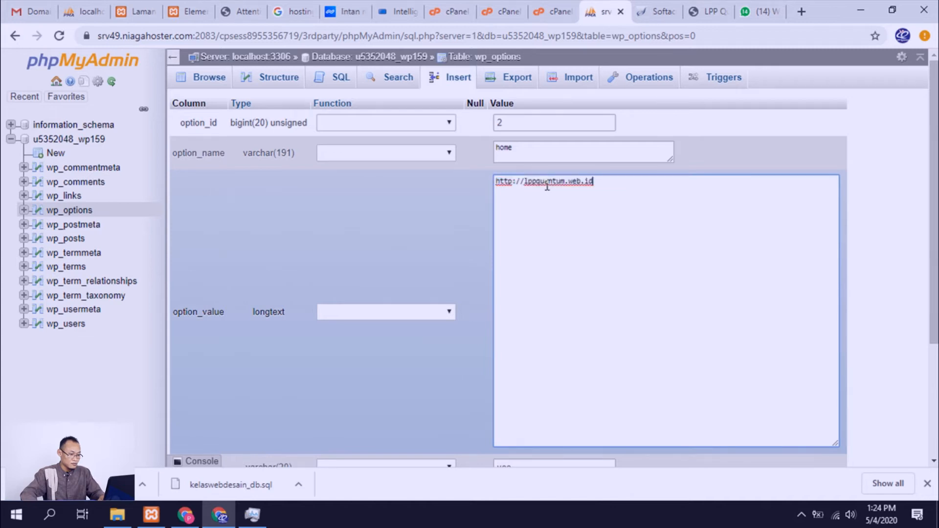
scroll(774, 314, down, 3)
click(816, 336)
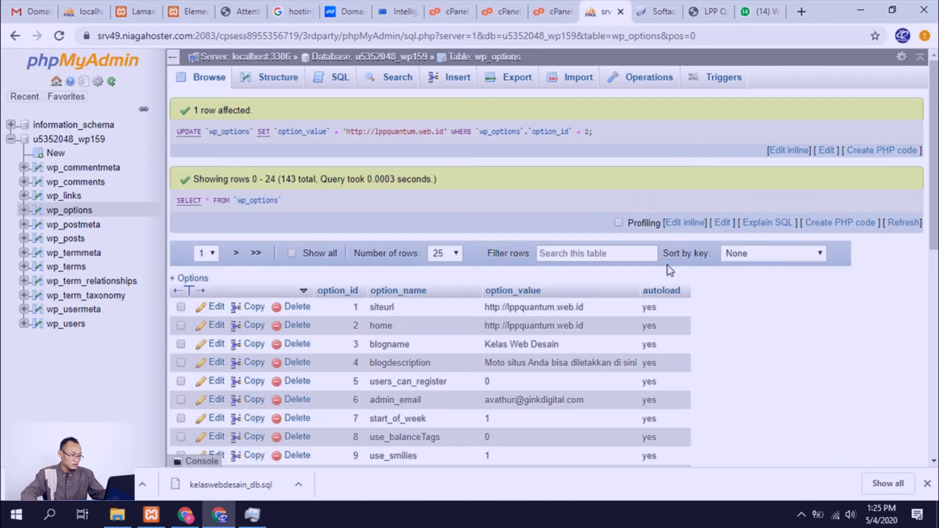
scroll(477, 300, down, 3)
scroll(427, 309, down, 2)
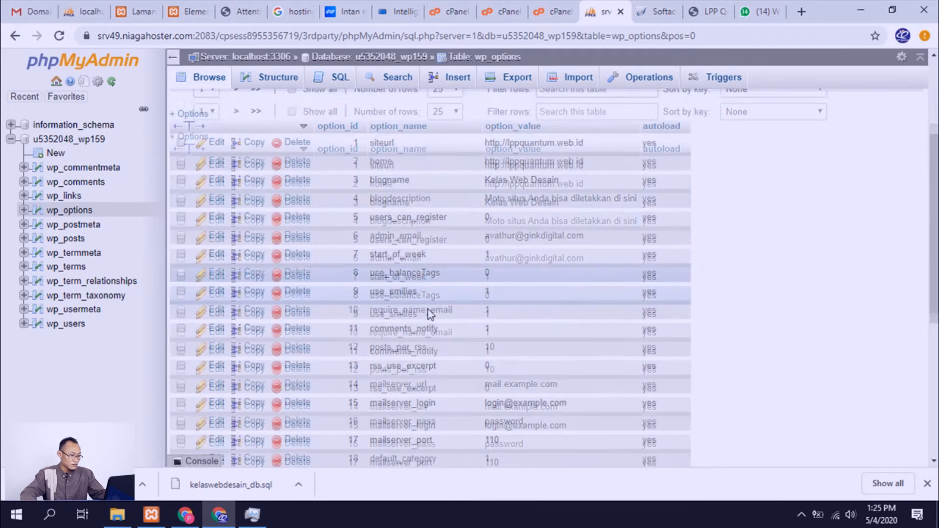
scroll(321, 275, up, 3)
scroll(146, 258, up, 3)
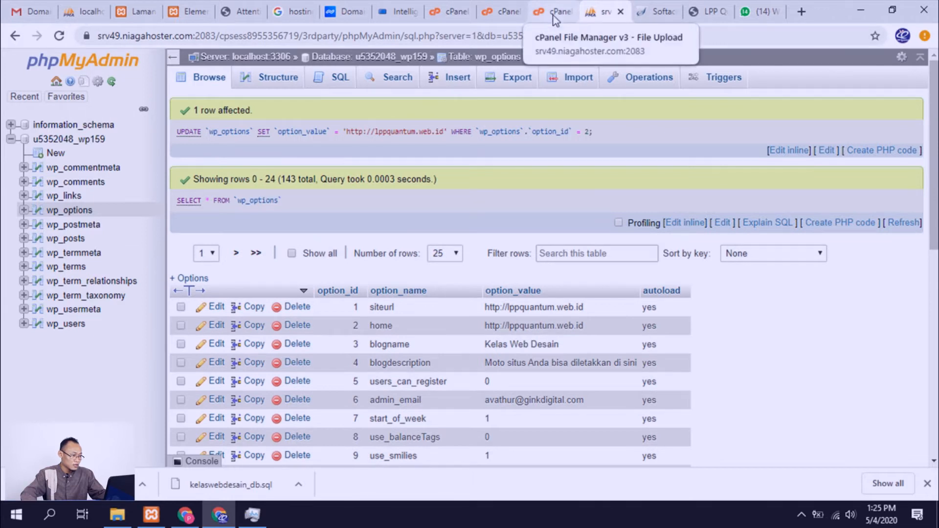
Step: Check the current database user in MySQL Databases, the database name in phpMyAdmin and the contents of public_html
click(459, 13)
scroll(466, 169, down, 9)
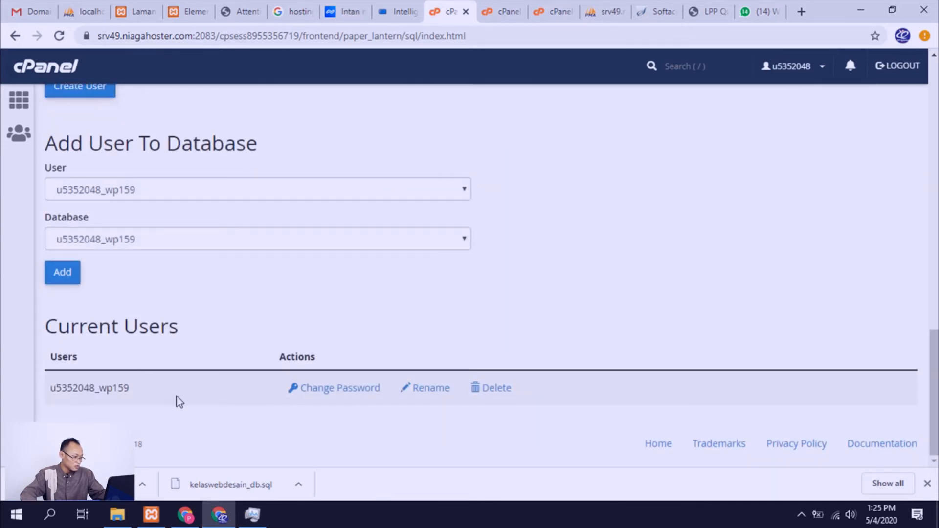
scroll(179, 401, up, 5)
scroll(164, 385, down, 8)
click(606, 12)
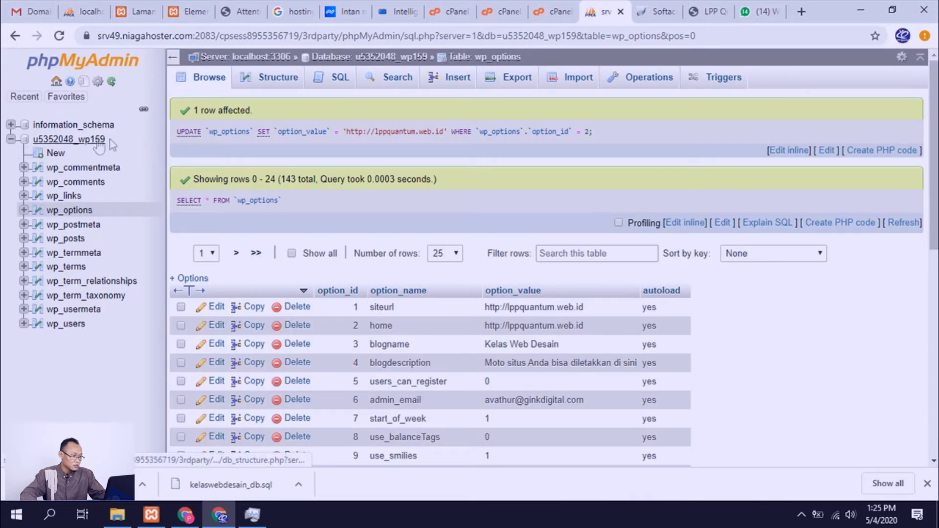
click(550, 22)
click(498, 12)
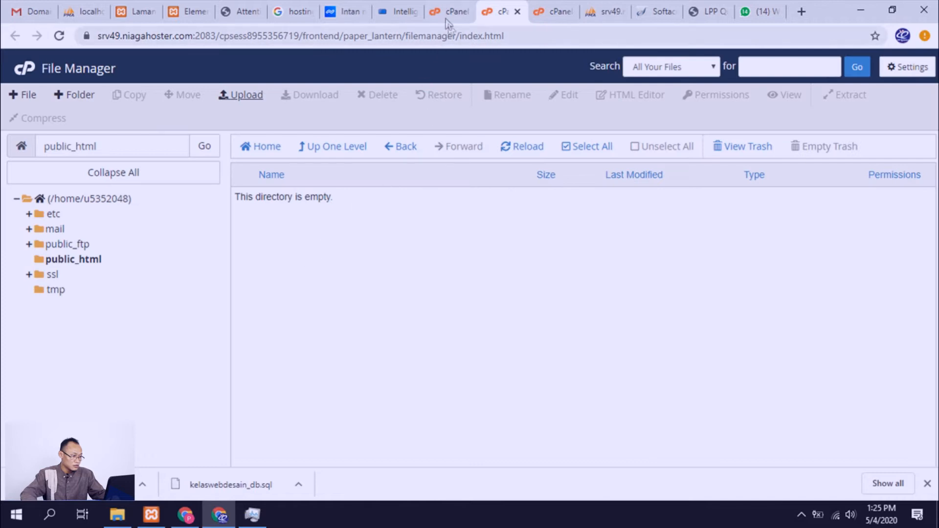
Step: Generate a new password for the current MySQL database user, acknowledge that it is copied and fill it into the password fields
click(446, 13)
click(326, 396)
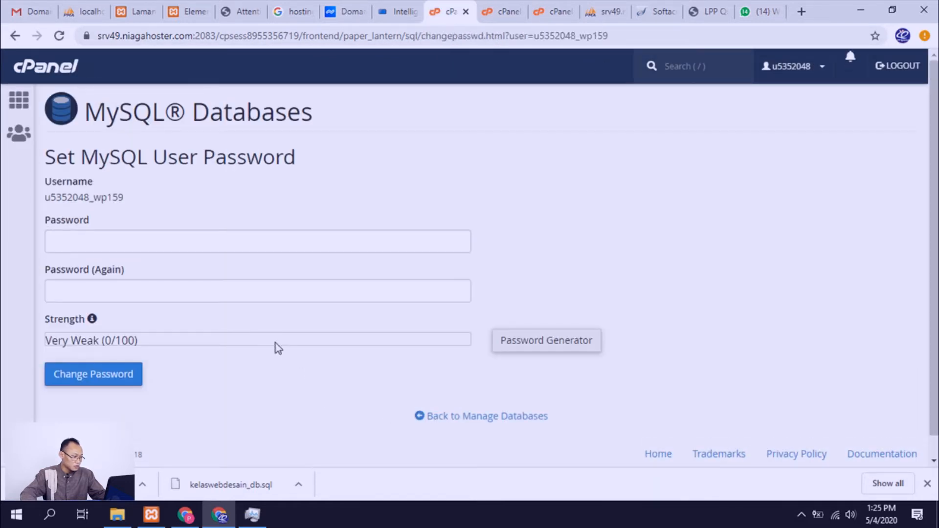
scroll(275, 342, down, 1)
click(521, 321)
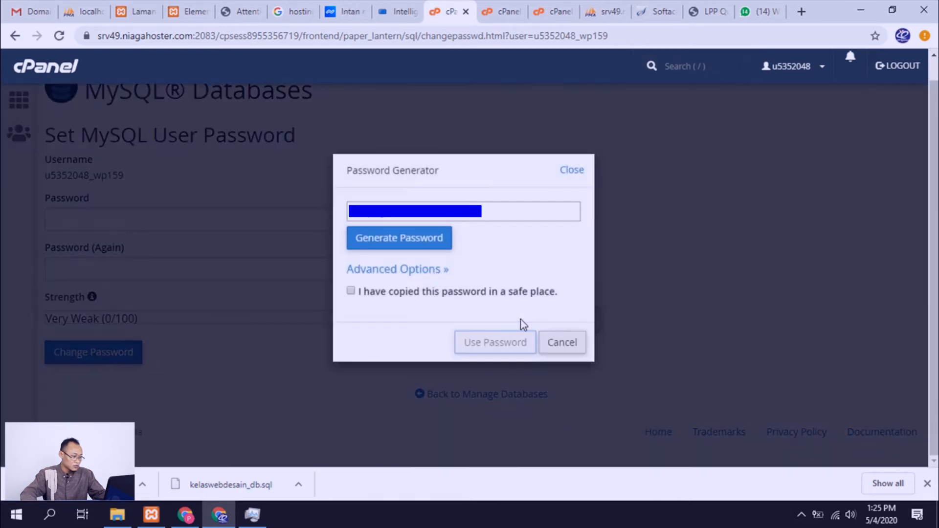
click(430, 245)
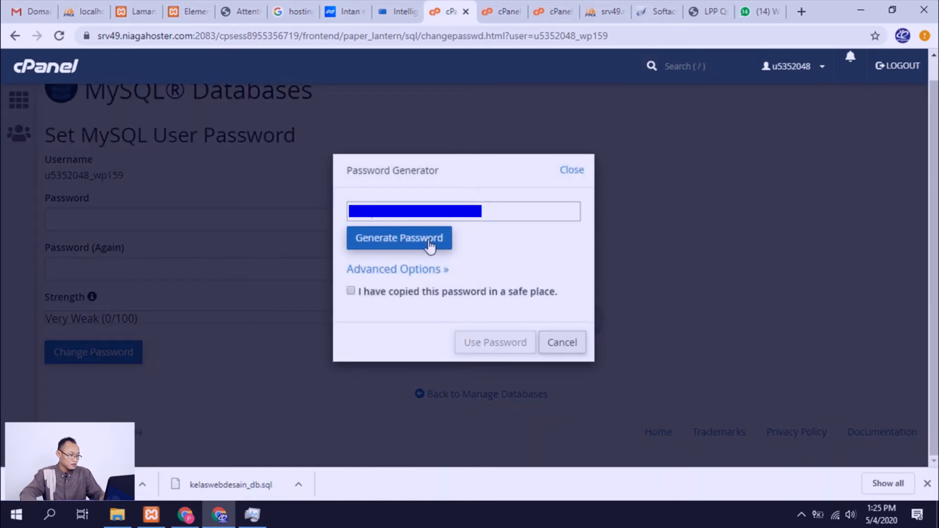
click(414, 206)
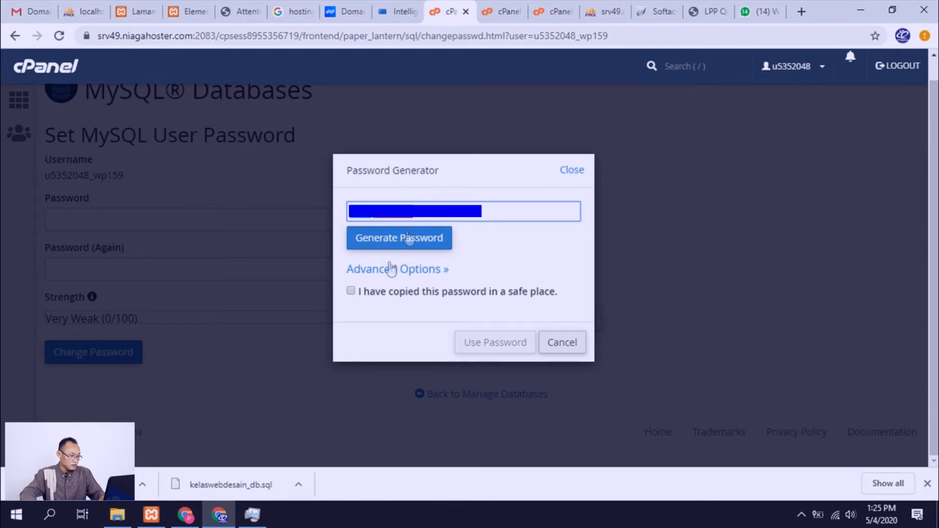
click(351, 290)
click(472, 345)
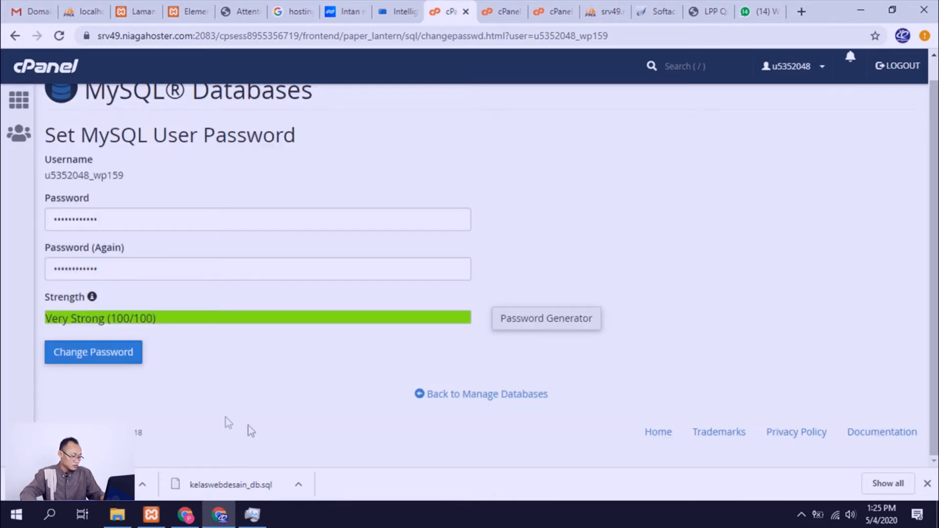
Step: Switch to a new Notepad document and paste the generated database user password into it
key(super+r)
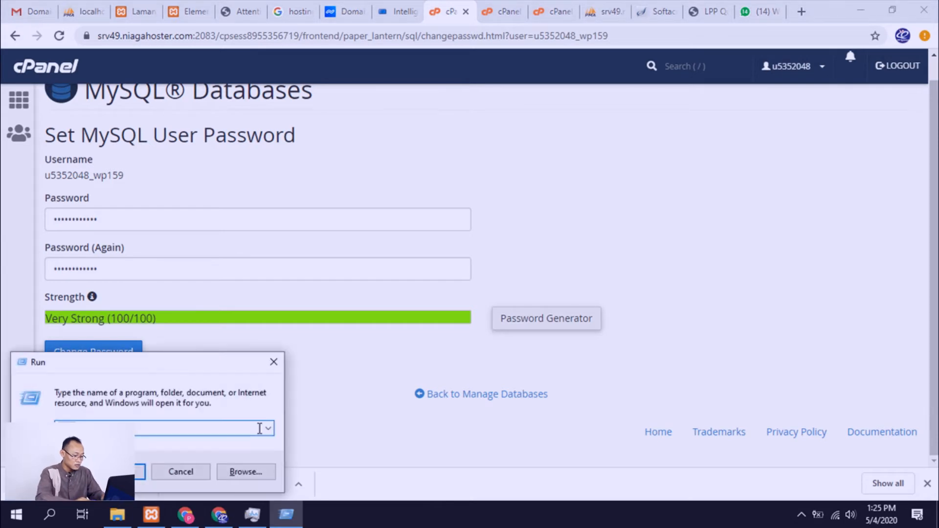
text(notepad)
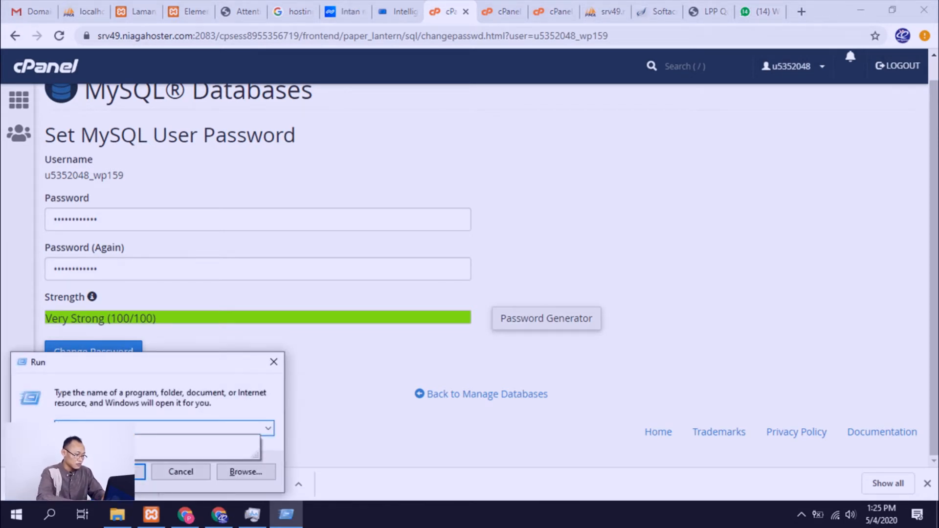
key(Return)
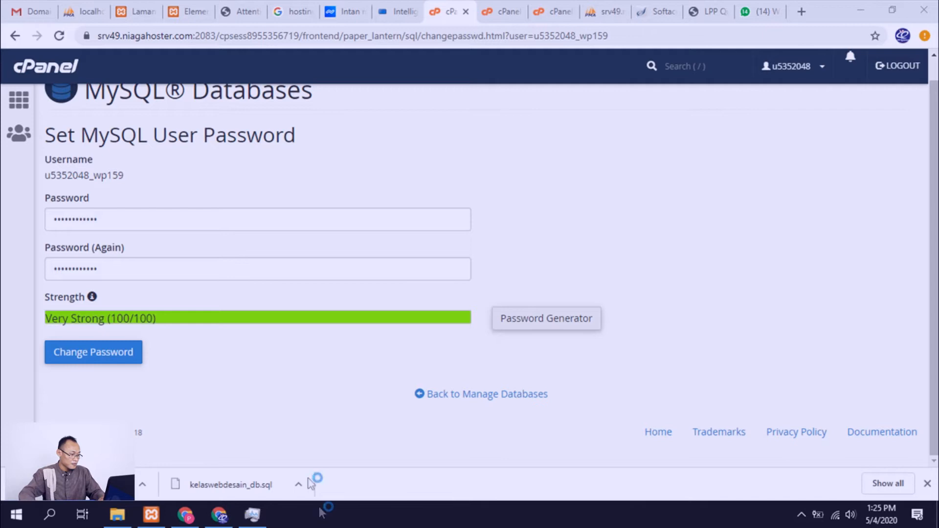
key(ctrl+v)
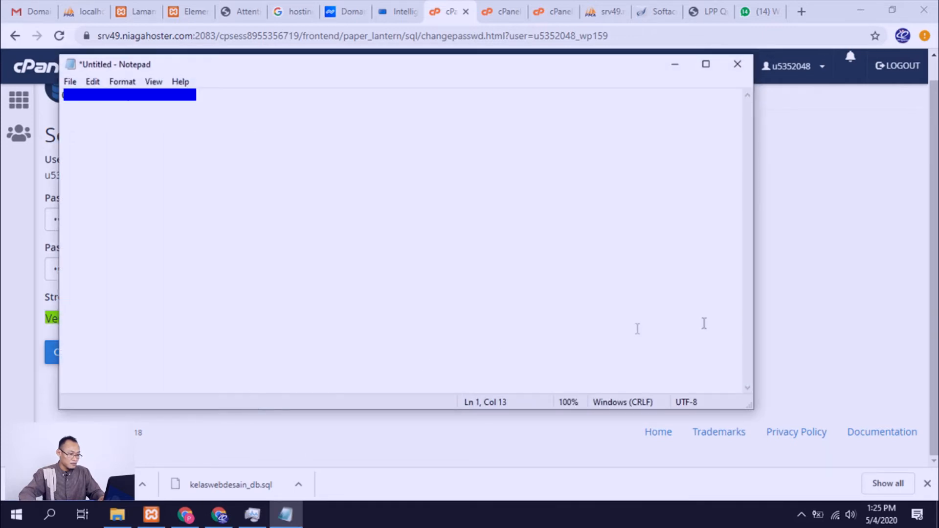
Step: Copy the WordPress database name from phpMyAdmin into Notepad on a new line below the password, and return to the browser
click(593, 12)
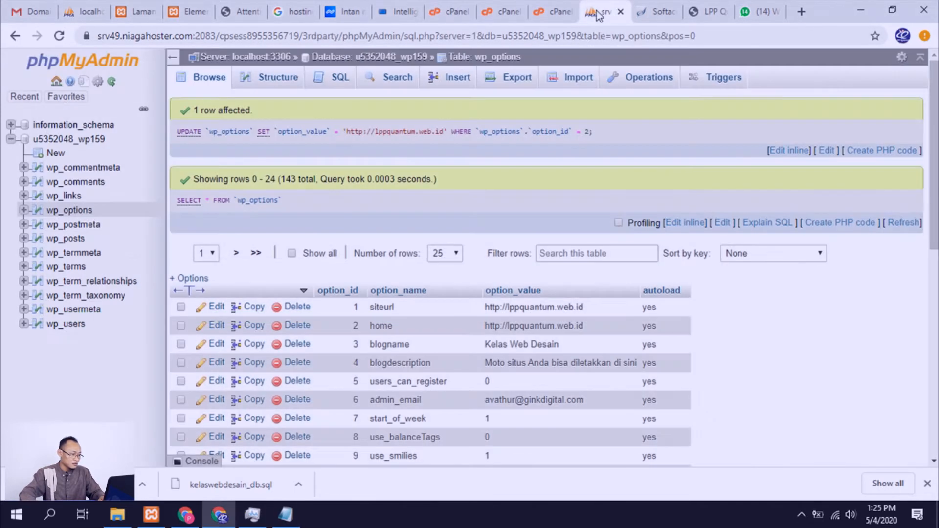
drag(106, 140, 52, 140)
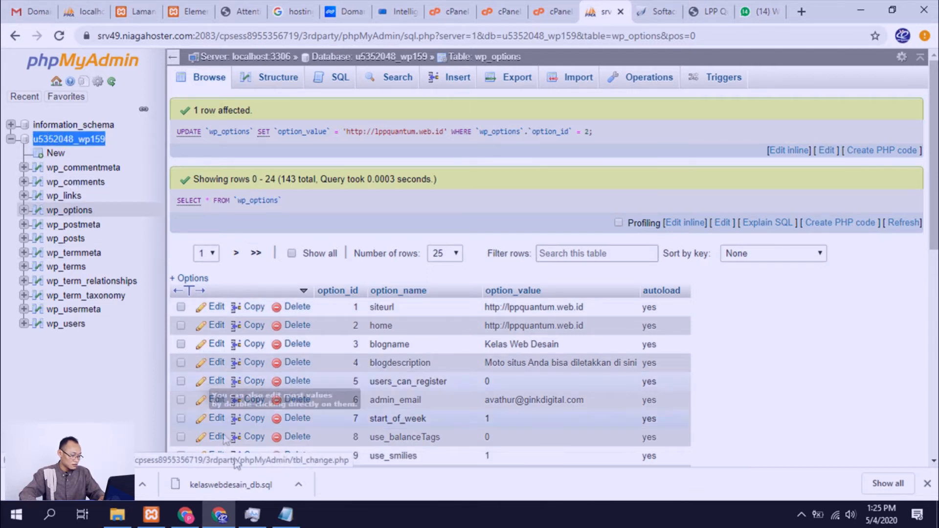
click(284, 518)
key(Return)
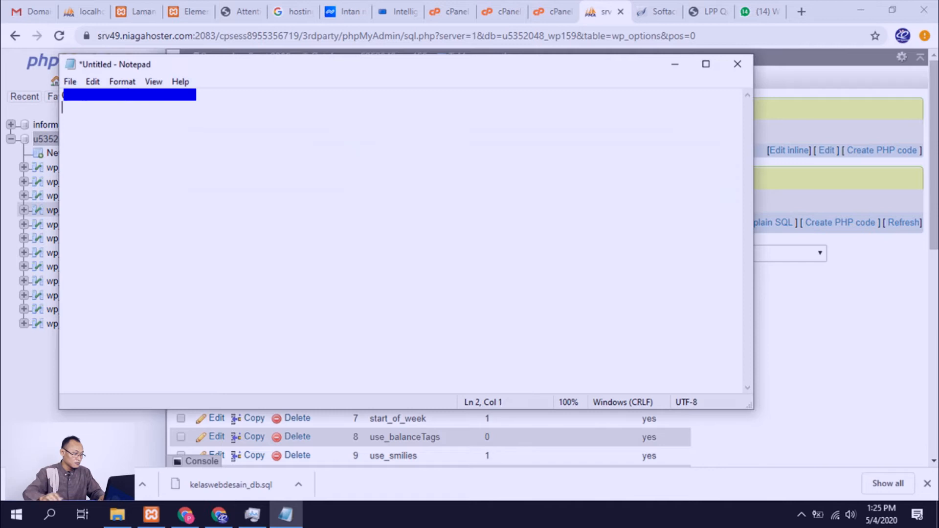
text(u5352048_wp159)
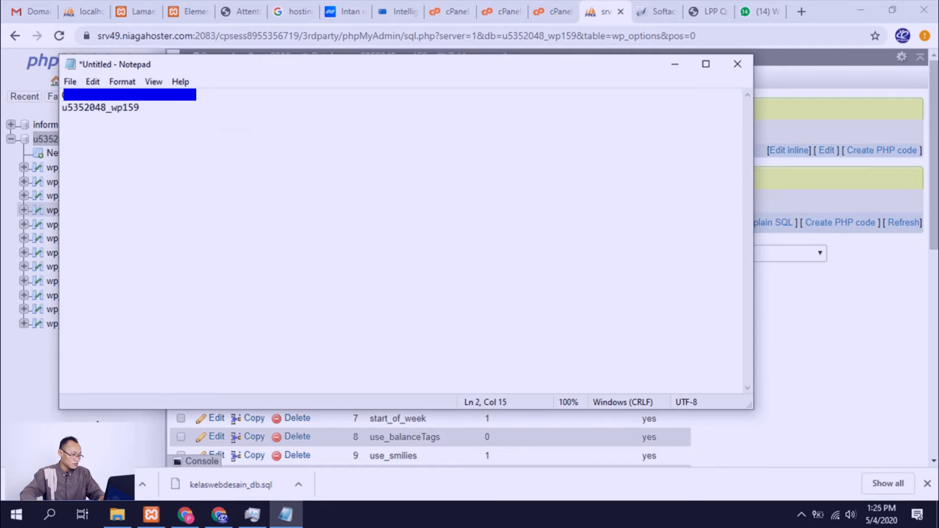
click(97, 421)
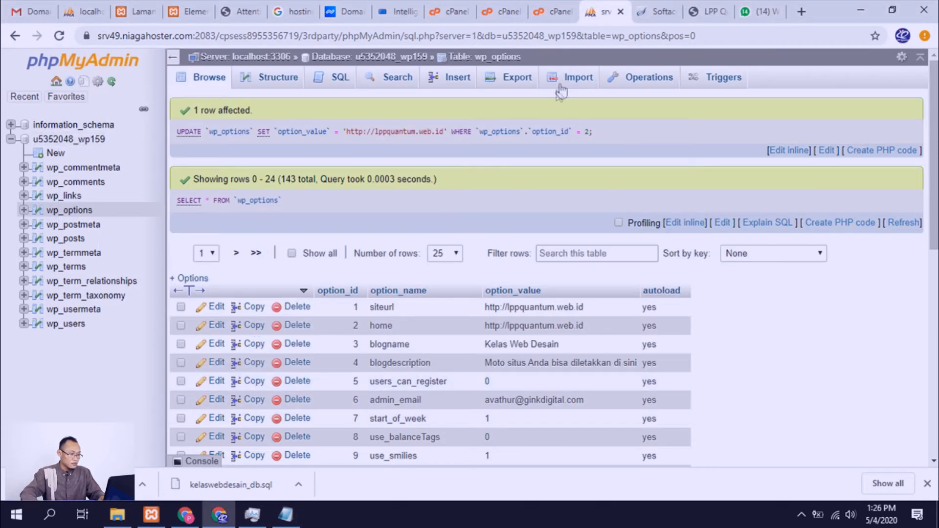
Step: Close the finished upload page, extract kelaswebdesain.zip into /public_html and dismiss the extraction results
click(552, 12)
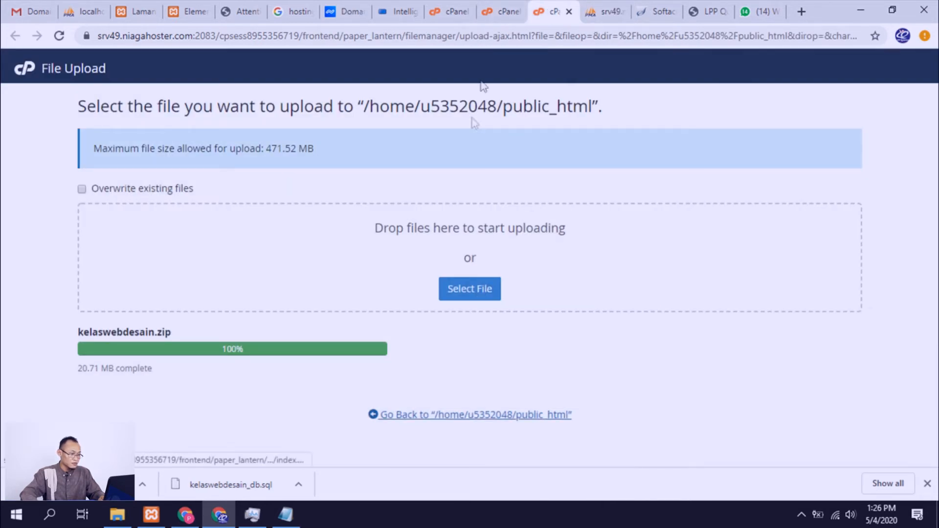
click(568, 11)
click(503, 11)
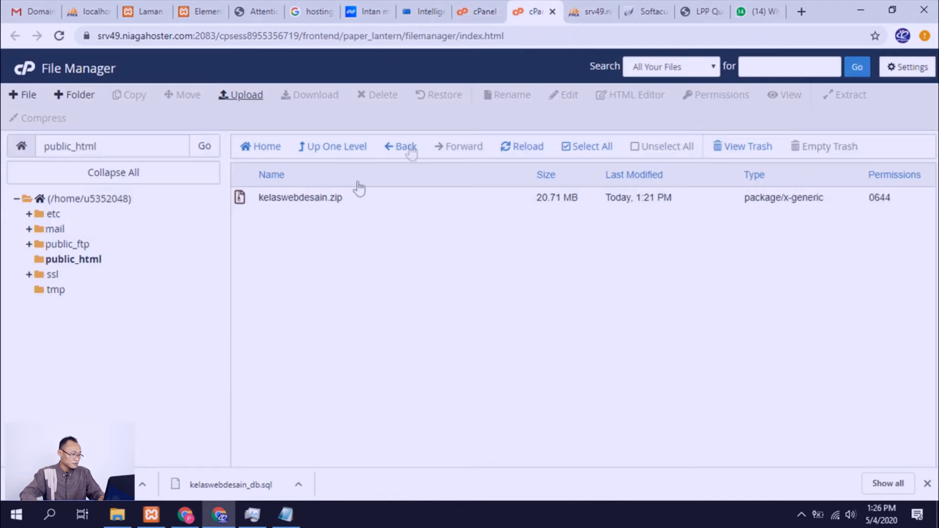
click(246, 201)
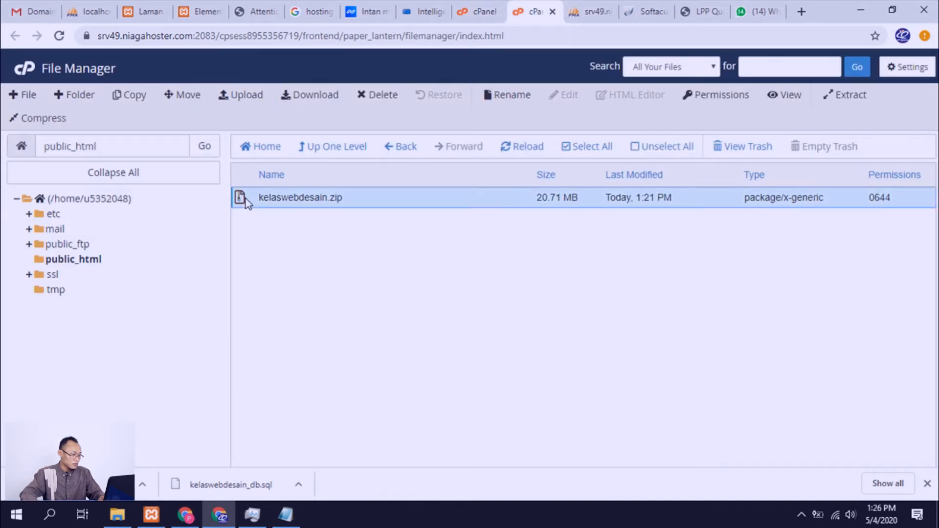
right_click(246, 202)
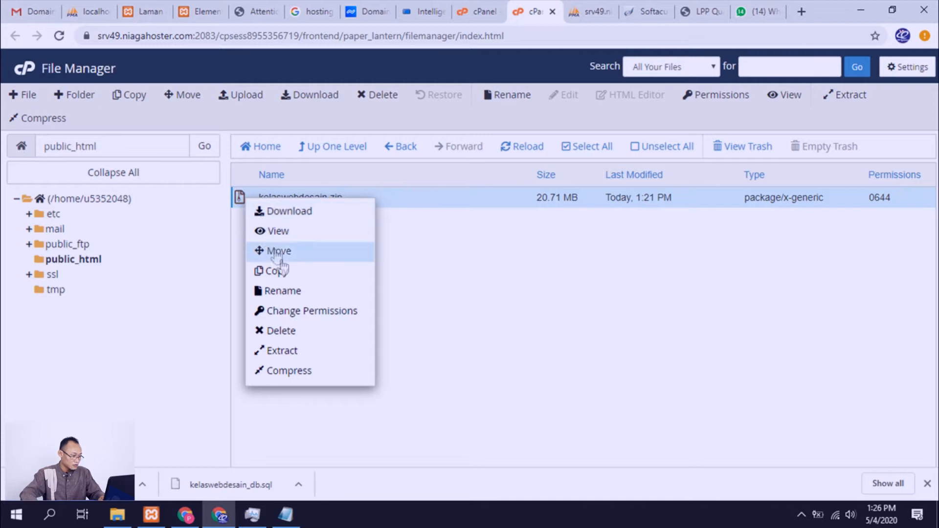
click(286, 353)
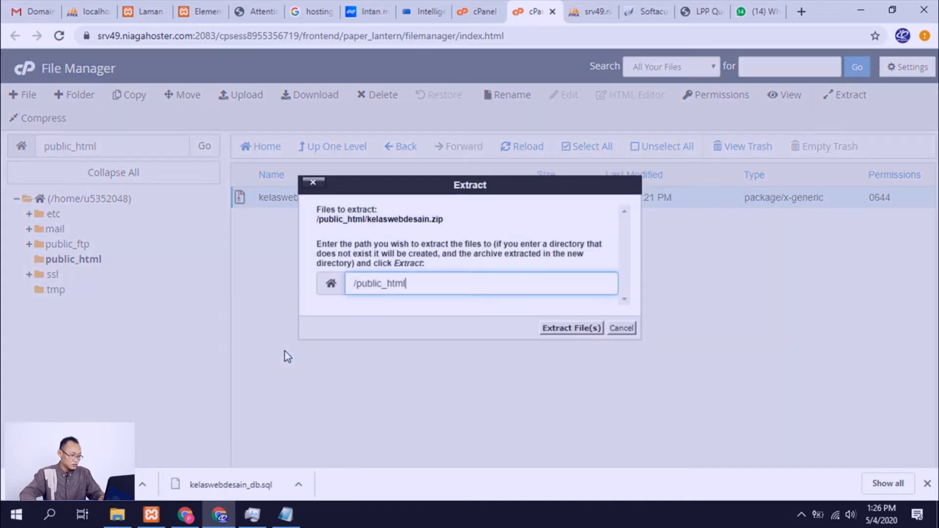
click(556, 331)
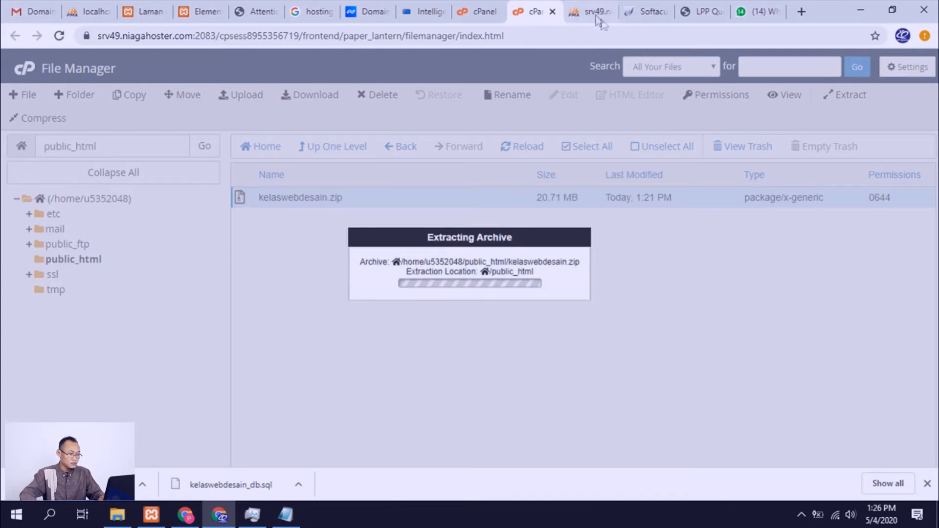
click(596, 15)
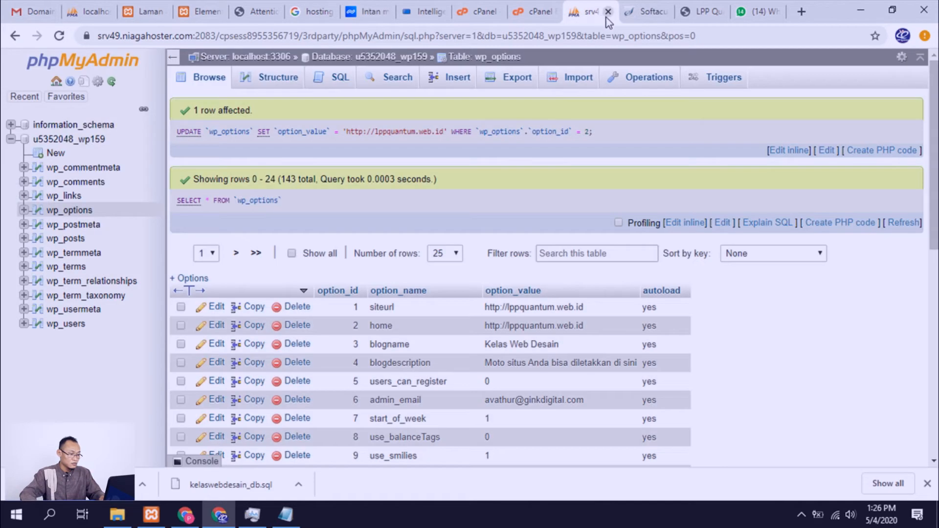
click(639, 15)
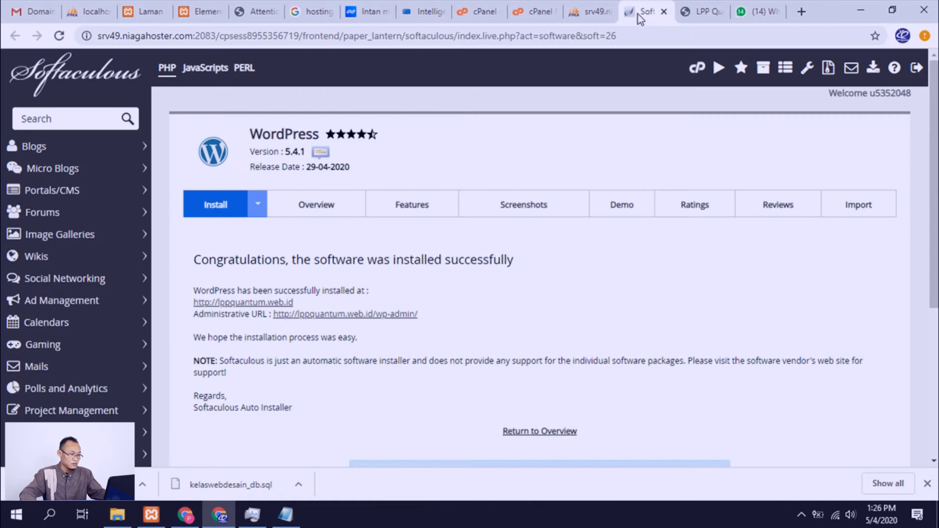
click(537, 15)
click(691, 398)
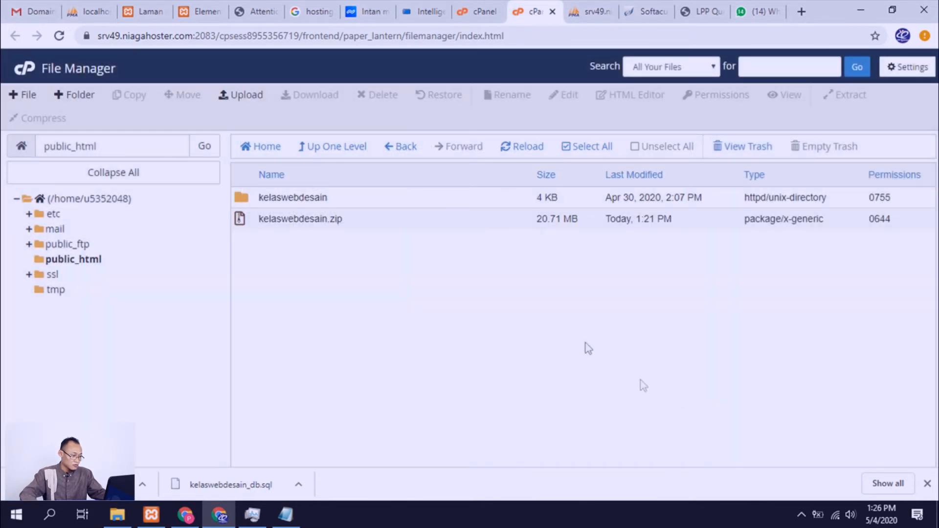
Step: Delete the kelaswebdesain.zip archive from public_html
click(244, 221)
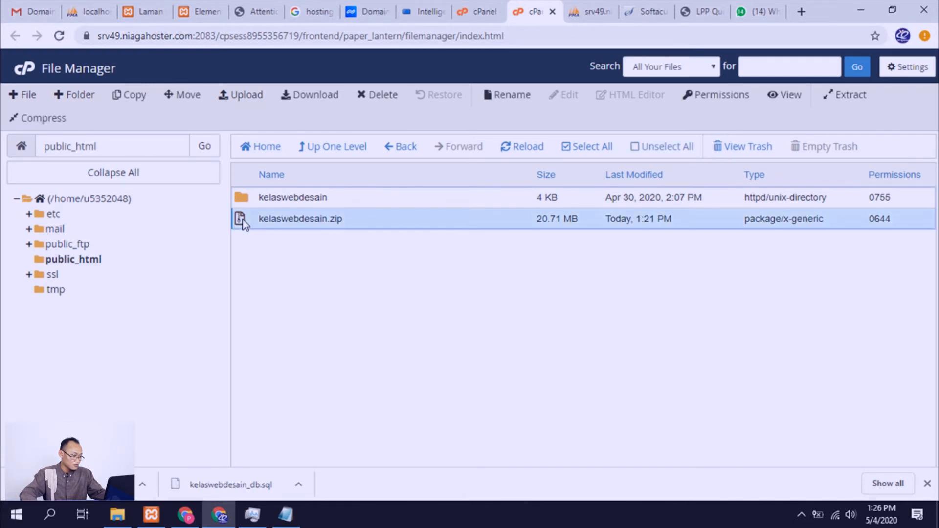
right_click(242, 220)
click(302, 362)
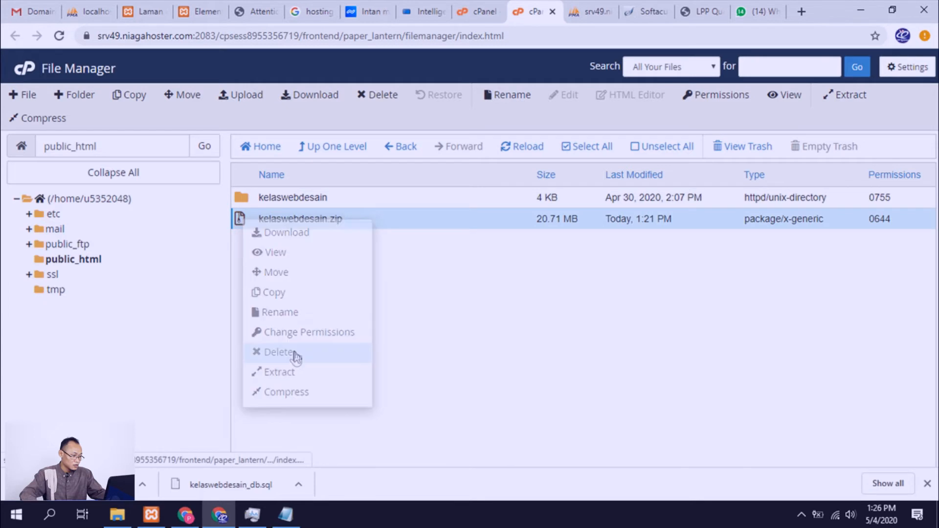
click(572, 307)
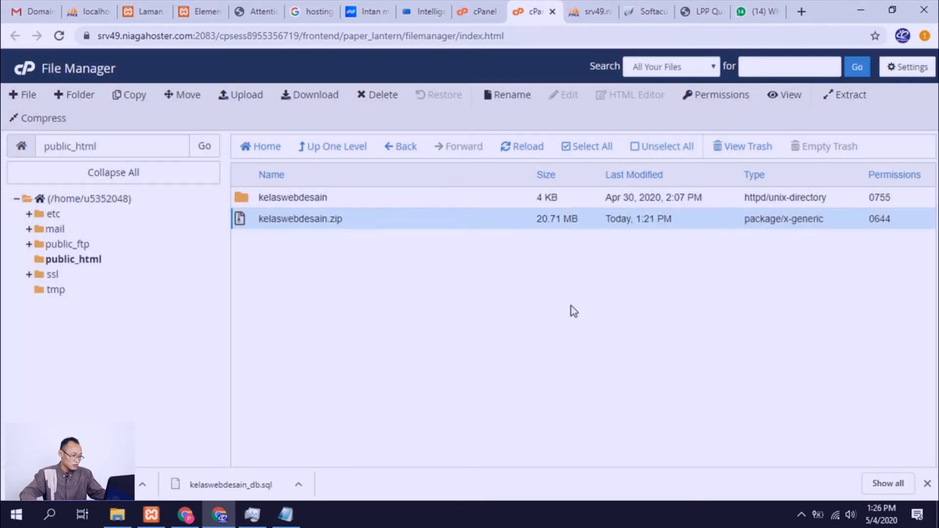
Step: Move all files and folders inside the kelaswebdesain folder up to /public_html/
double_click(245, 199)
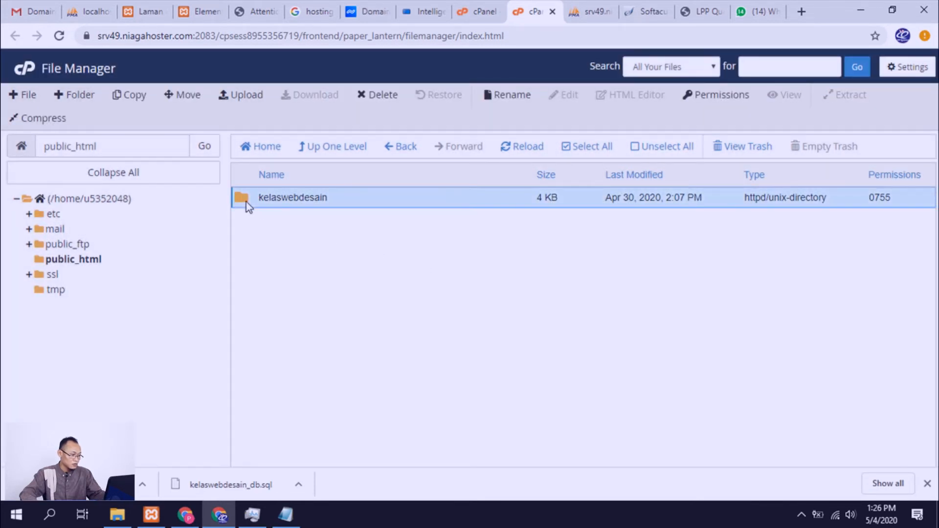
click(239, 201)
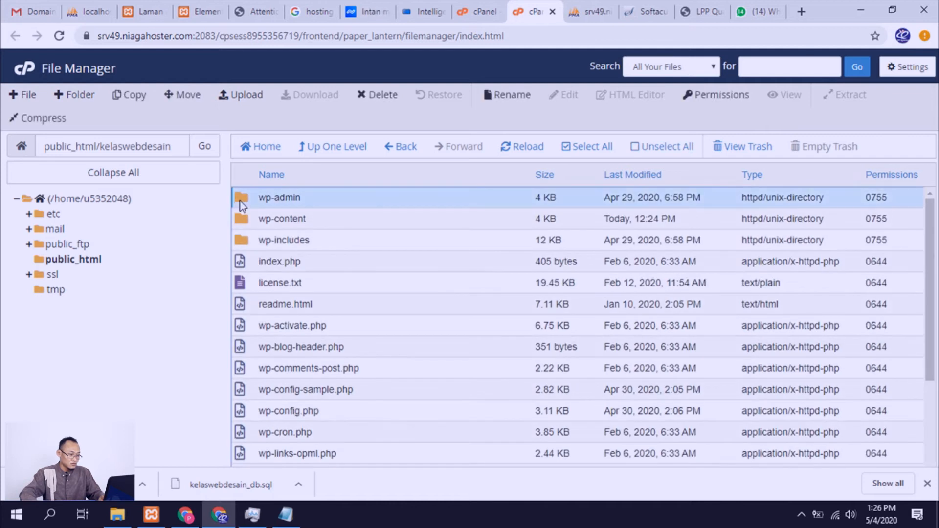
click(582, 152)
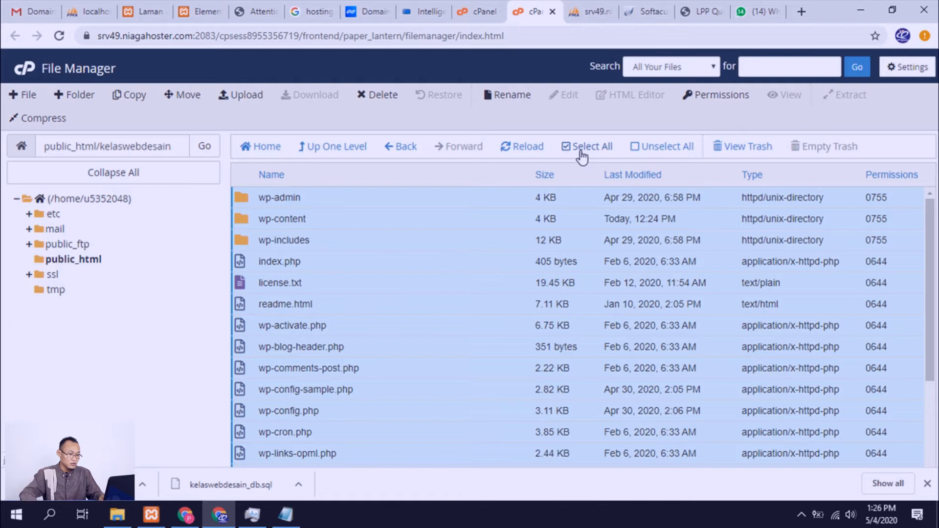
right_click(245, 202)
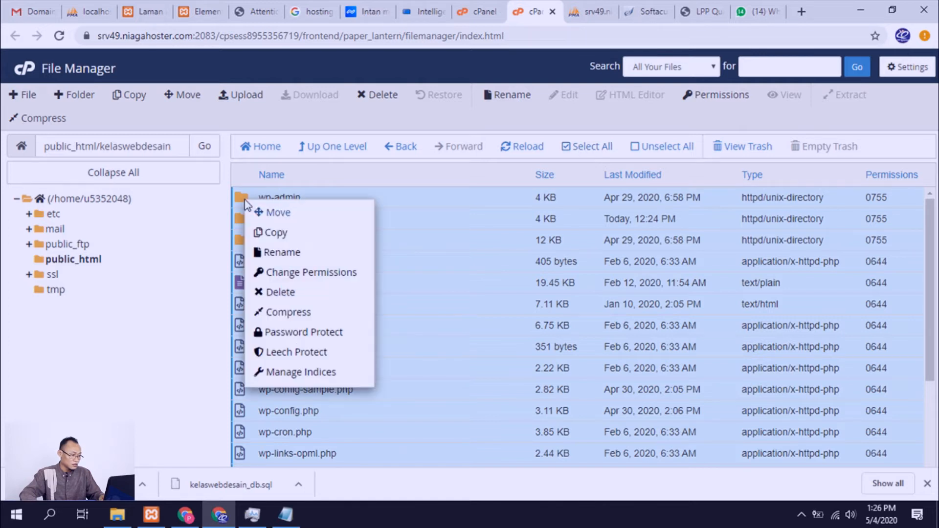
click(268, 212)
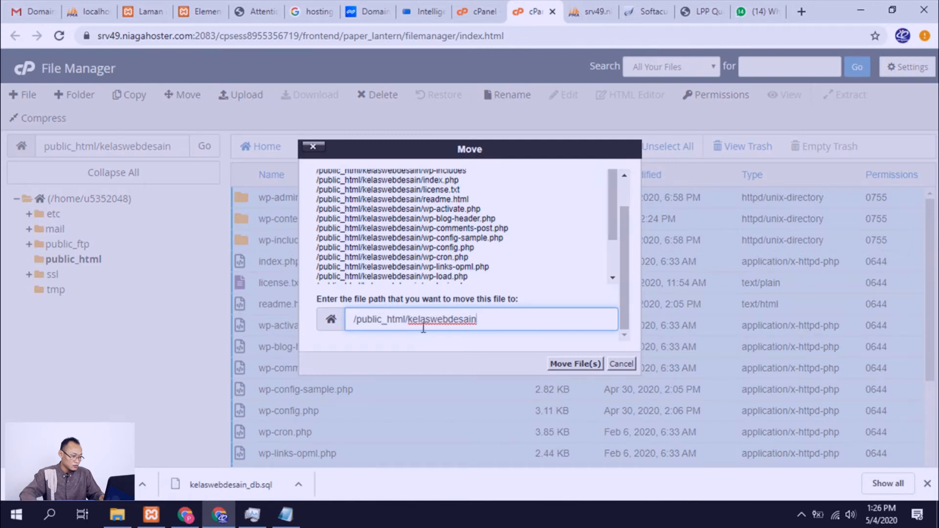
double_click(443, 319)
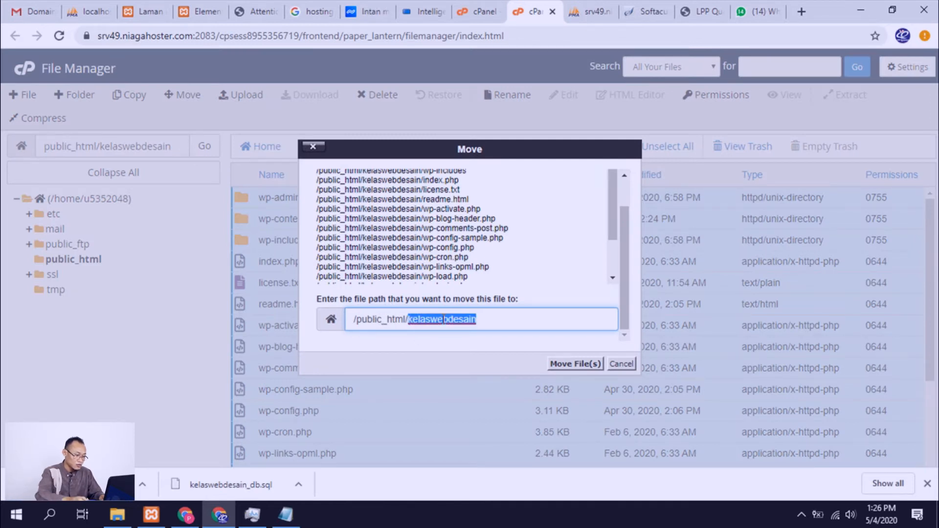
key(BackSpace)
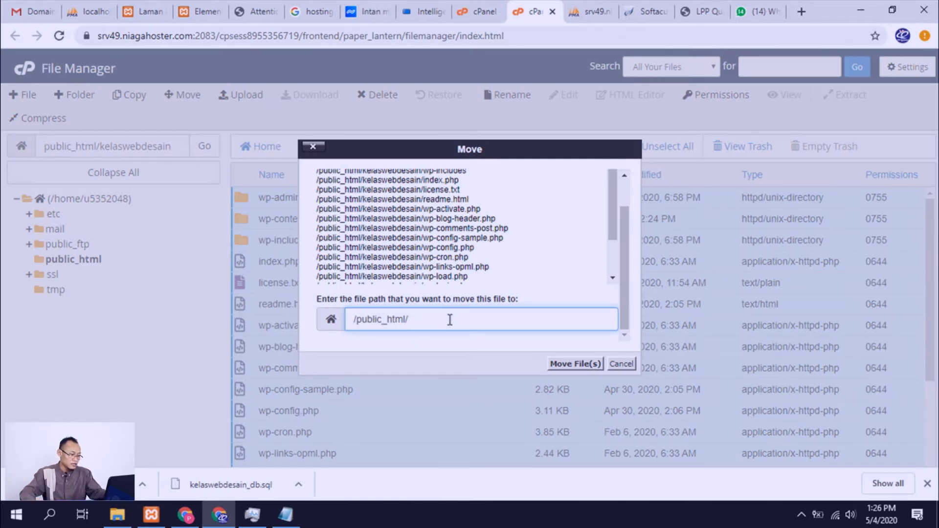
click(562, 365)
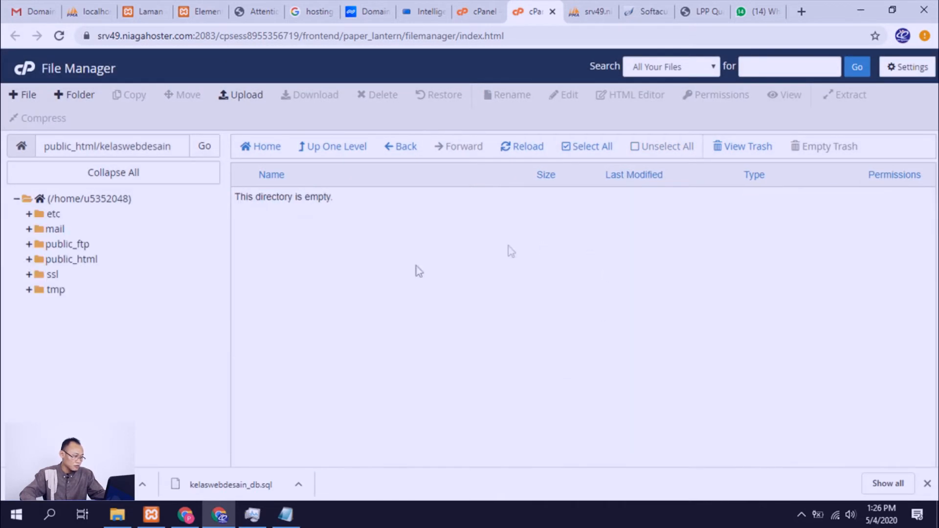
Step: Permanently delete the emptied kelaswebdesain folder from public_html, skipping the trash
click(93, 264)
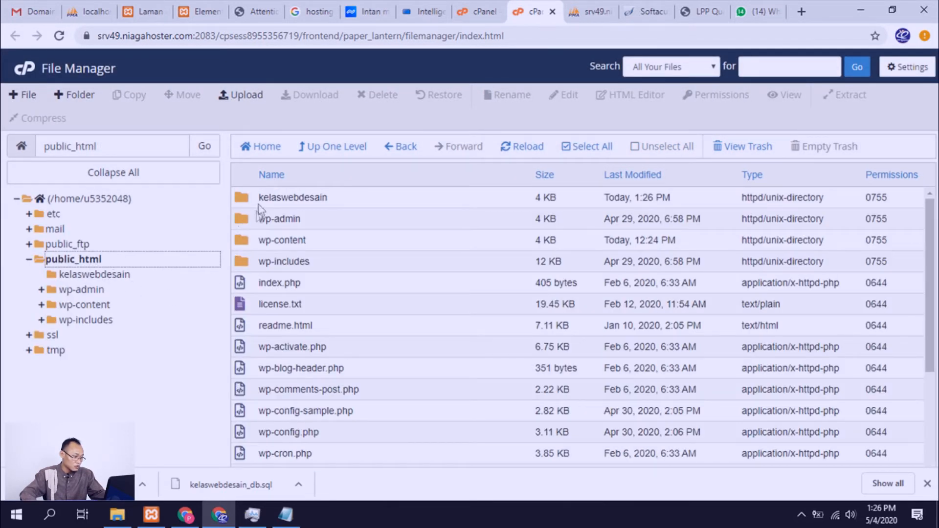
click(248, 201)
right_click(248, 201)
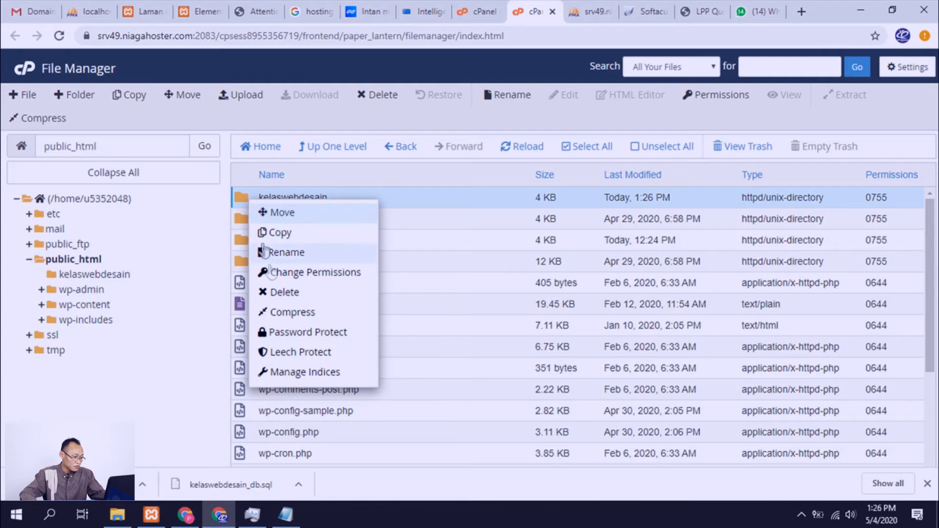
click(277, 292)
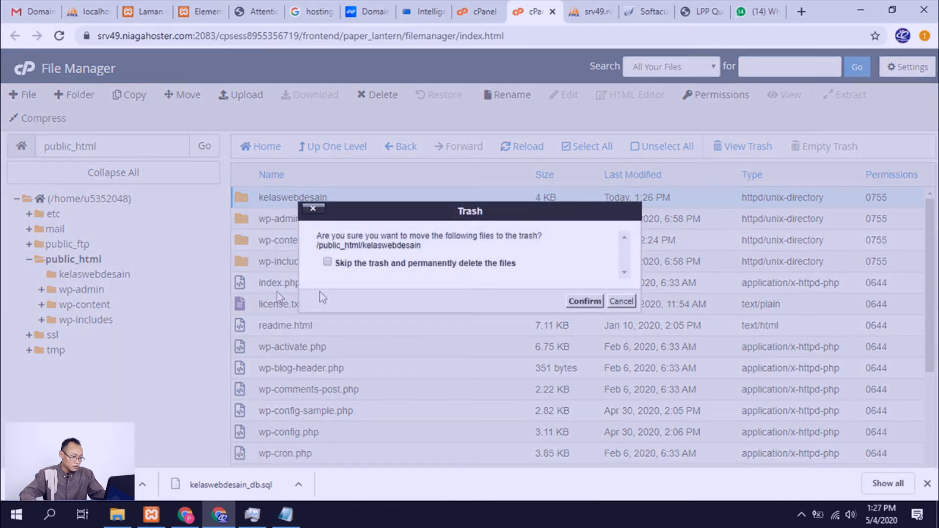
click(500, 263)
click(585, 301)
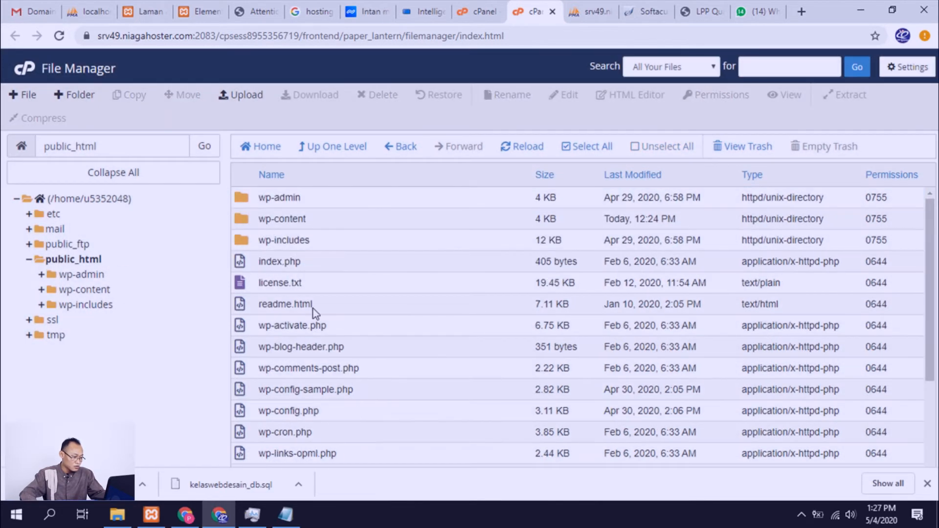
Step: Open wp-config.php from public_html for editing and accept the encoding prompt
scroll(289, 344, down, 3)
right_click(241, 276)
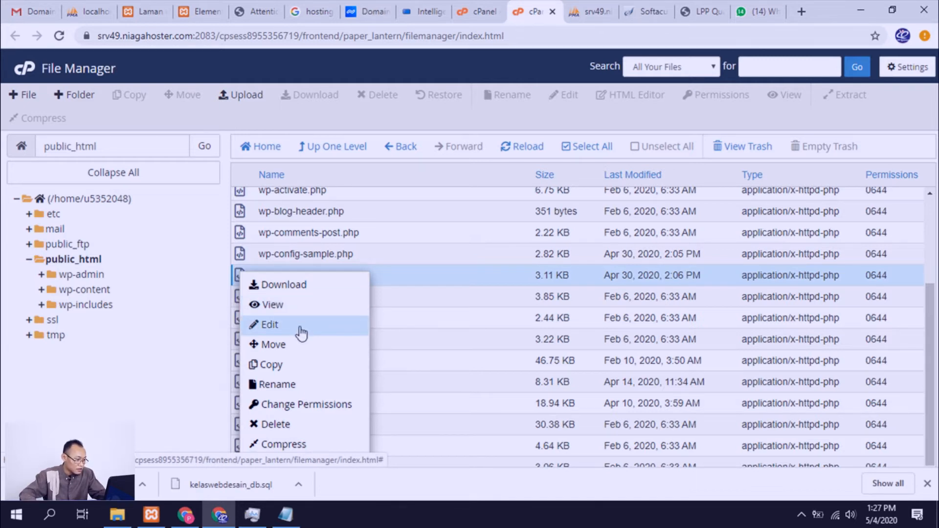
click(302, 333)
click(588, 365)
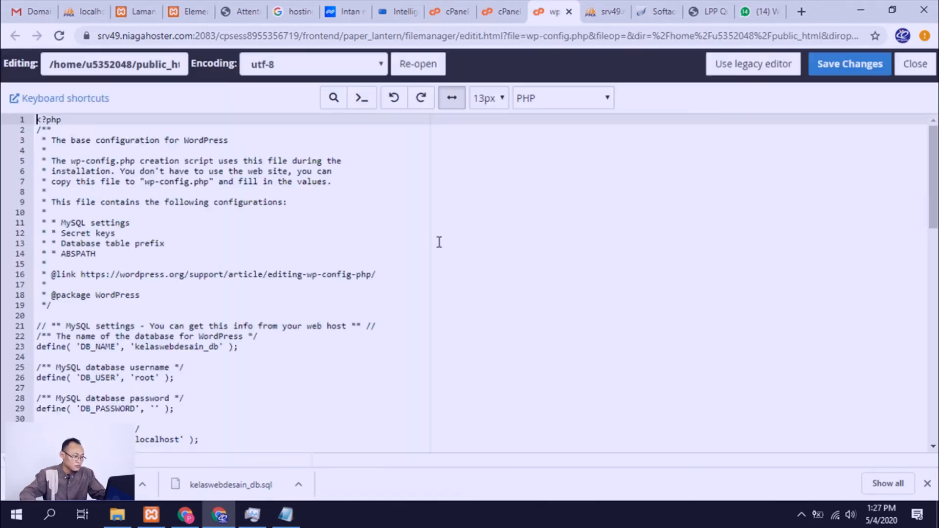
Step: Replace the DB_NAME value in wp-config.php with the WordPress database name copied from Notepad
scroll(229, 282, down, 1)
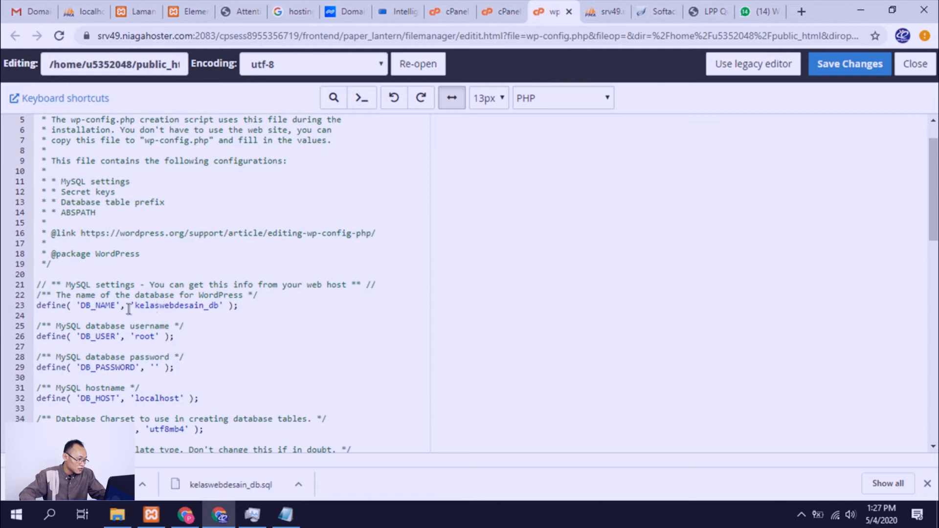
click(286, 513)
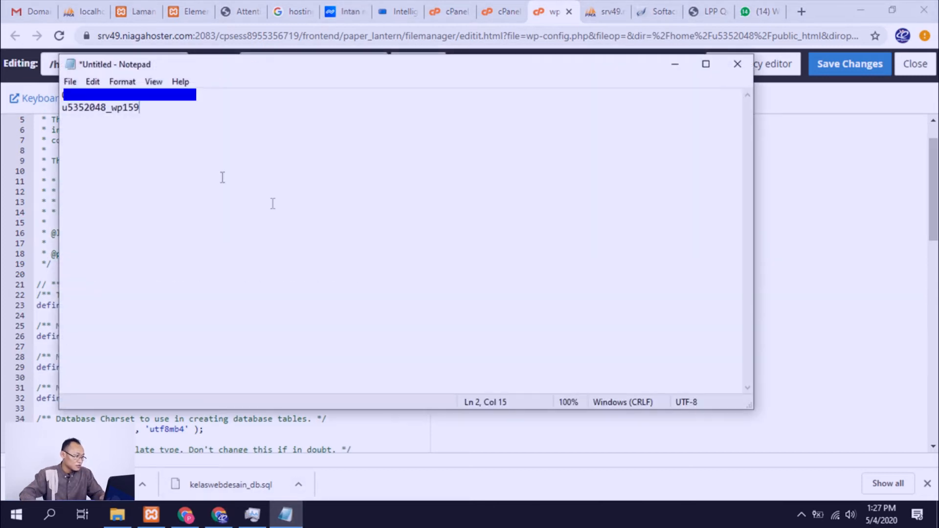
double_click(127, 106)
key(ctrl+c)
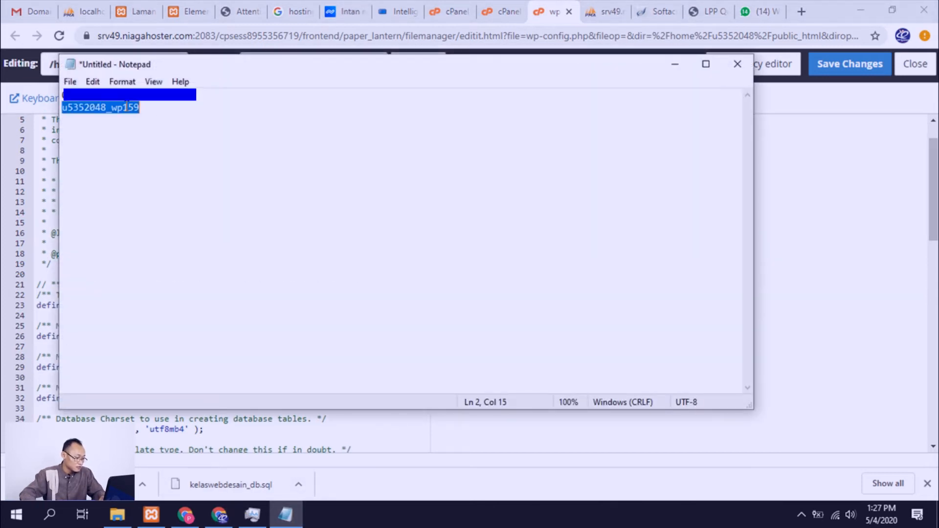
click(43, 303)
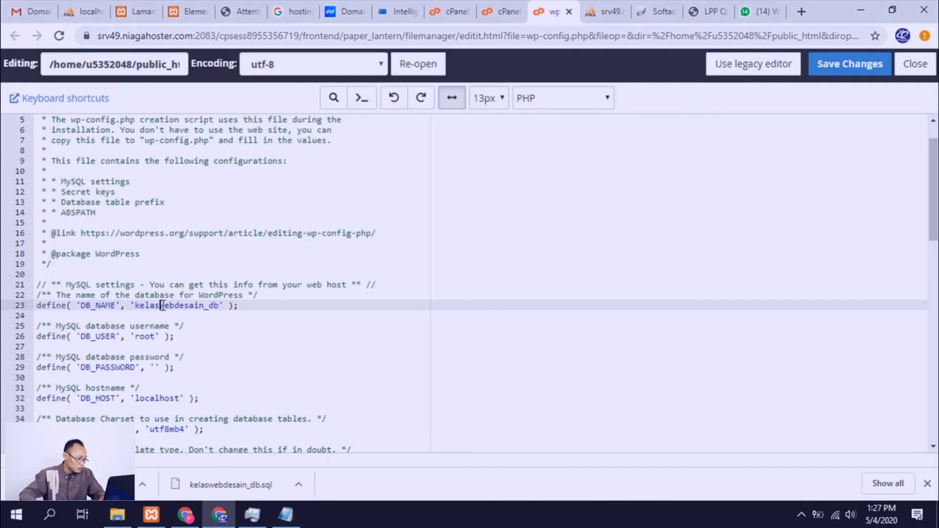
click(219, 307)
key(BackSpace)
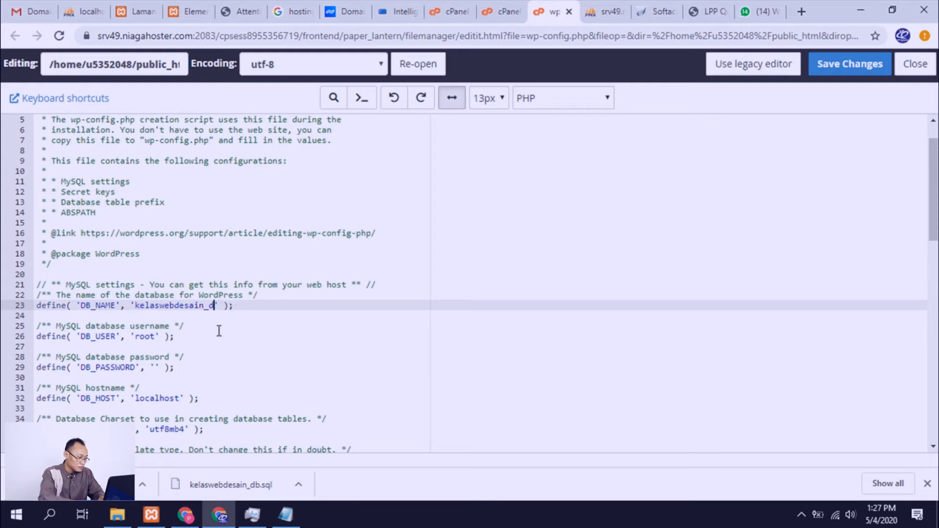
key(BackSpace)
key(BackSpace)
key(BackSpace)
key(BackSpace)
key(BackSpace)
key(BackSpace)
key(BackSpace)
key(BackSpace)
key(BackSpace)
key(ctrl+v)
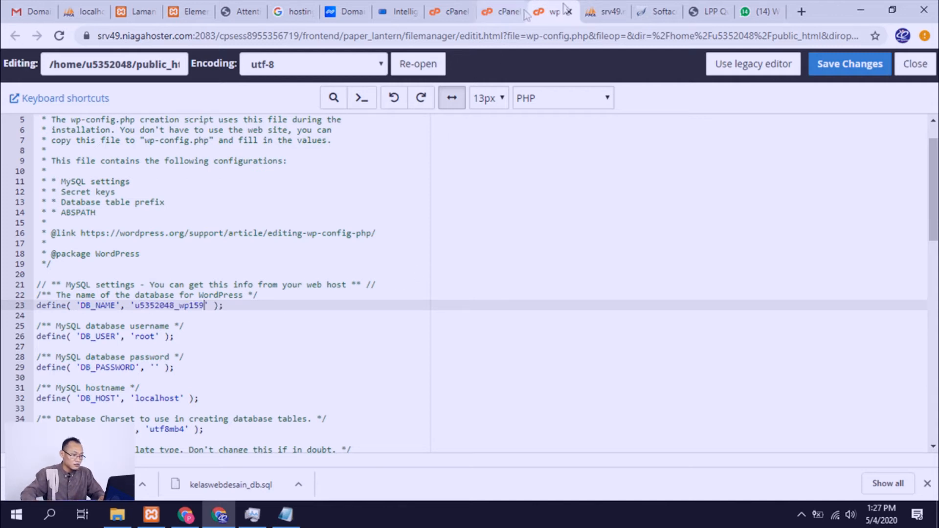
Step: Apply the new password for the WordPress database's MySQL user in cPanel and dismiss the confirmation
click(606, 12)
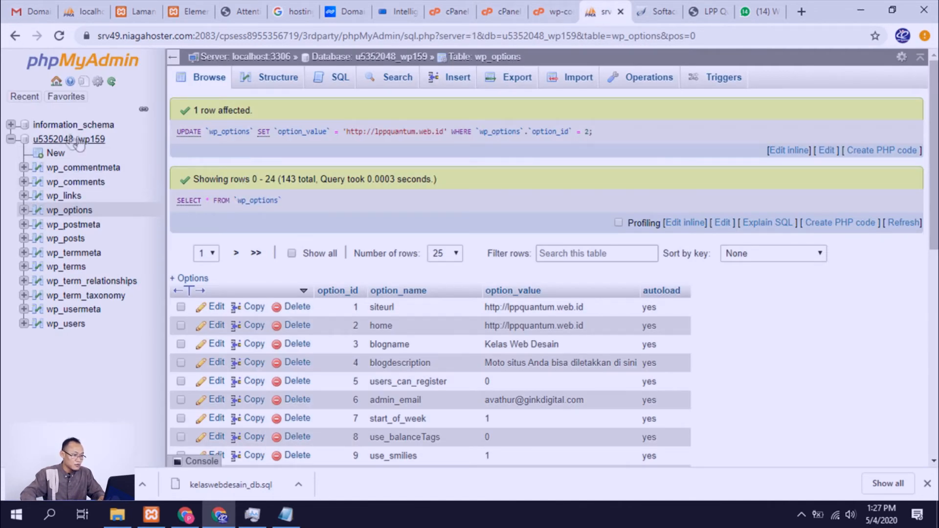
click(552, 12)
click(503, 11)
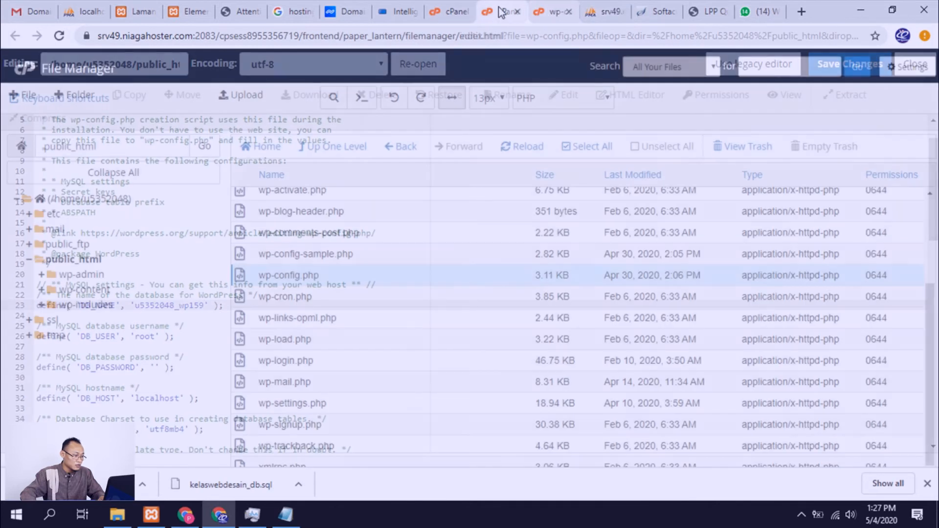
click(452, 12)
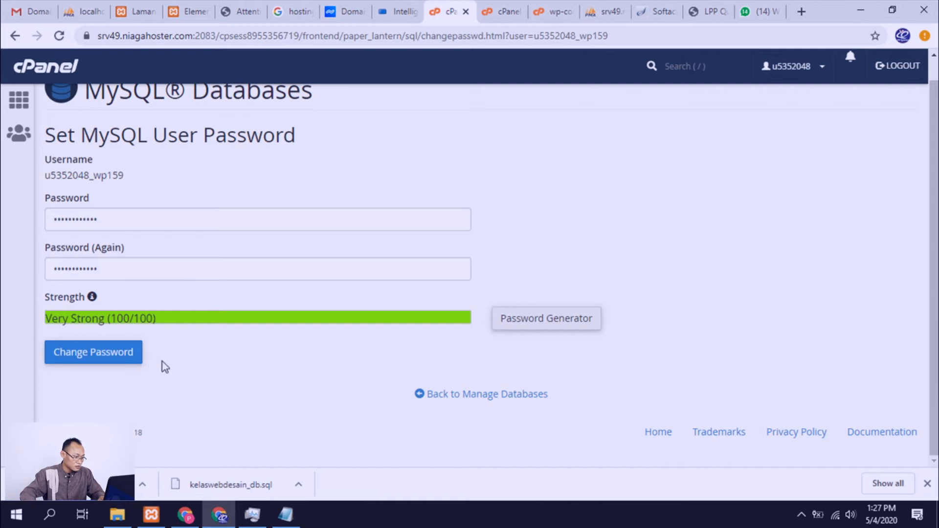
click(117, 353)
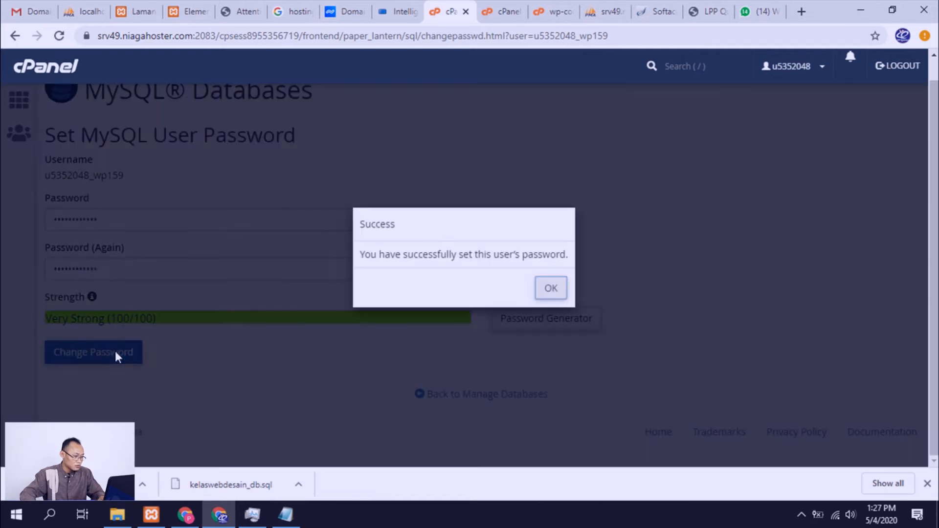
click(548, 290)
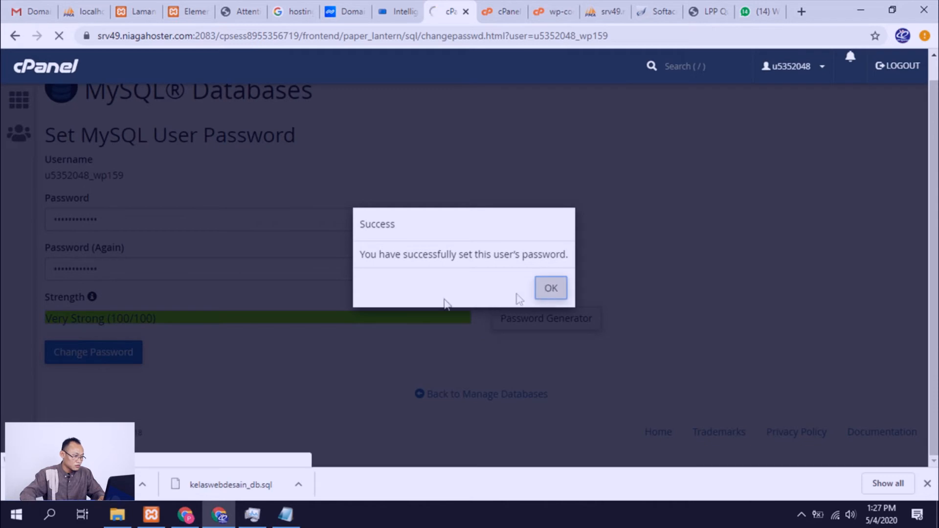
Step: Check the MySQL username in cPanel's current users, and replace the DB_USER value in wp-config.php with the copied database username
scroll(261, 330, down, 7)
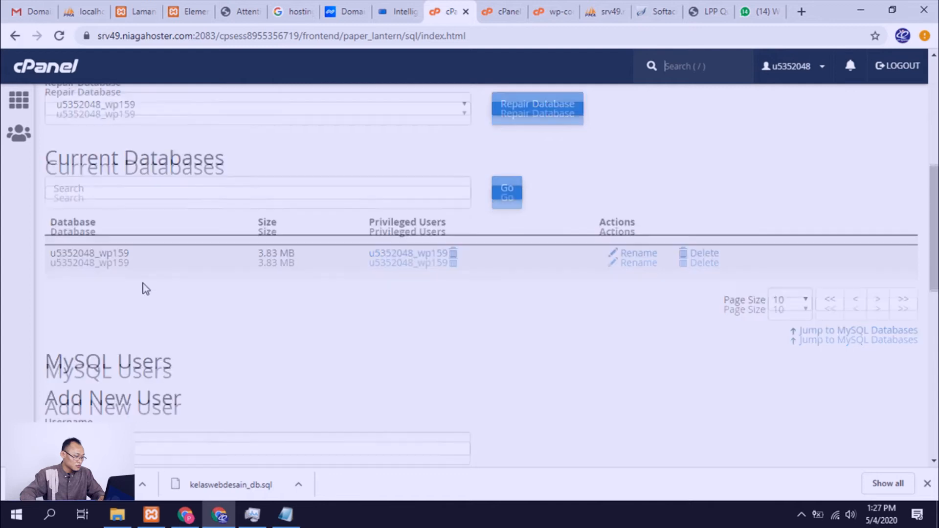
scroll(139, 270, down, 10)
scroll(146, 322, down, 2)
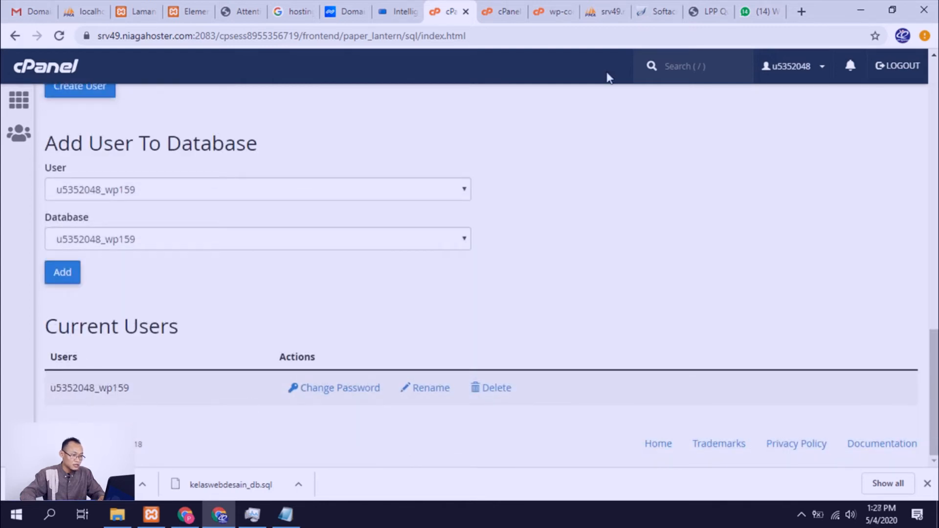
click(606, 13)
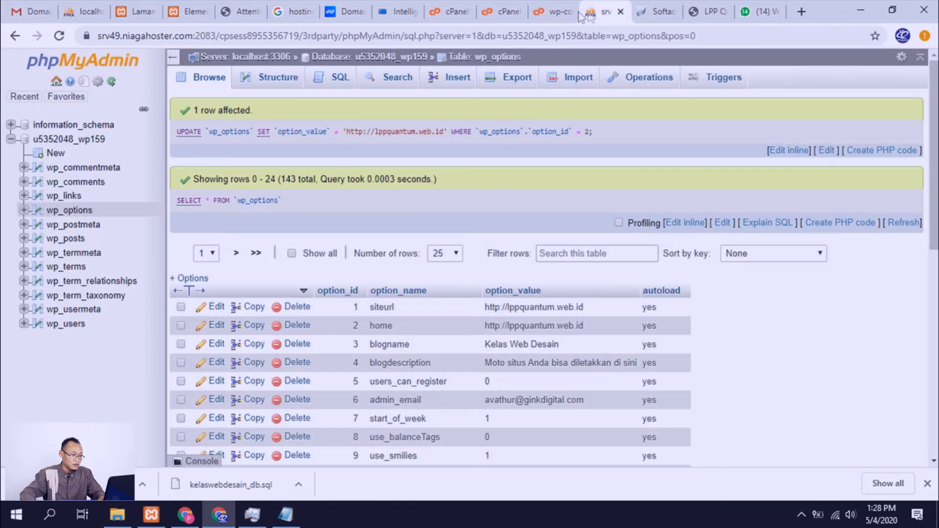
click(551, 15)
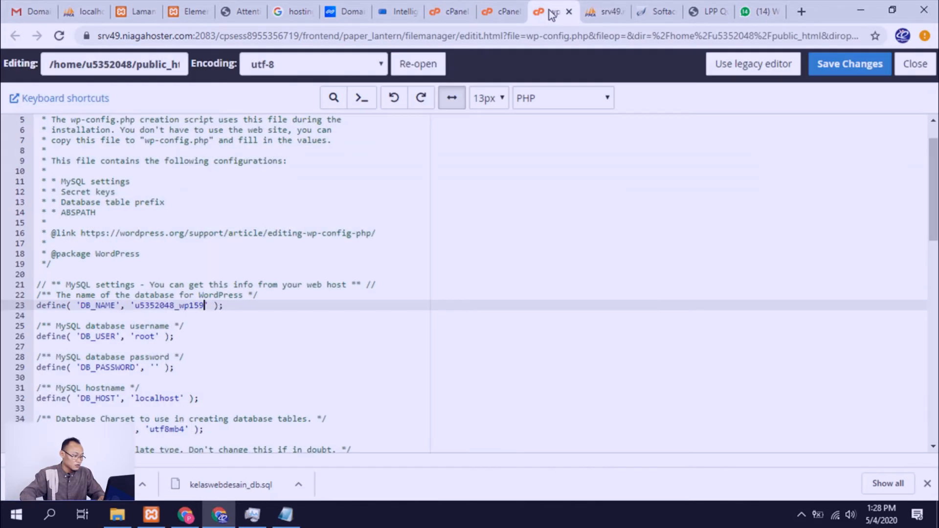
double_click(144, 337)
key(ctrl+v)
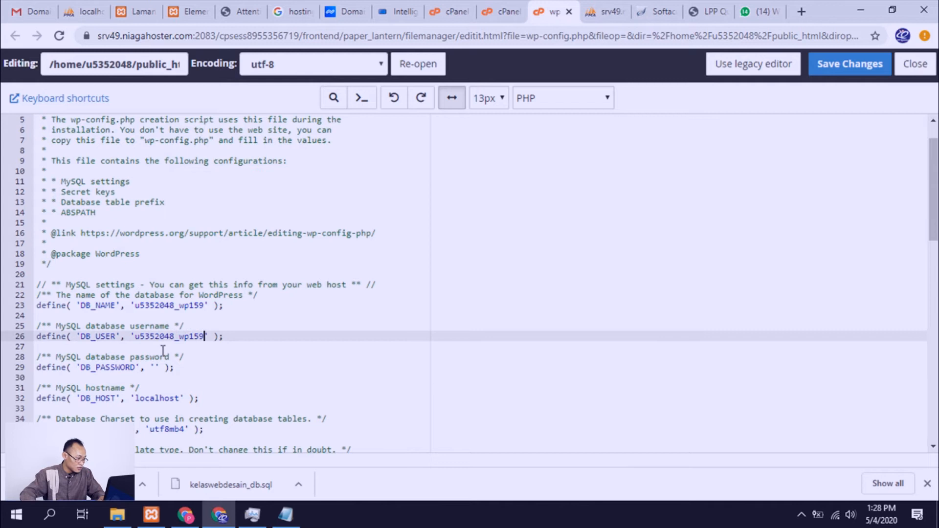
Step: Copy the database password from Notepad and paste it as the empty DB_PASSWORD value in wp-config.php
click(285, 514)
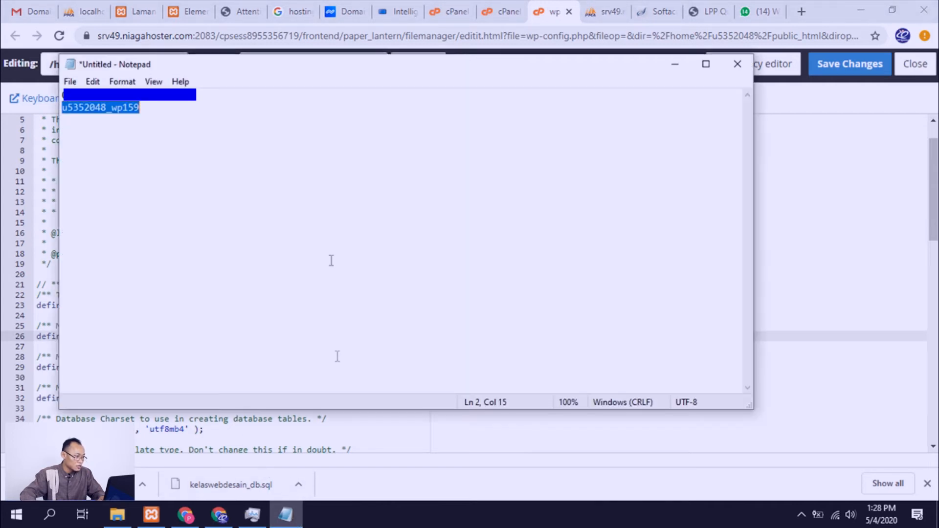
click(82, 94)
click(60, 82)
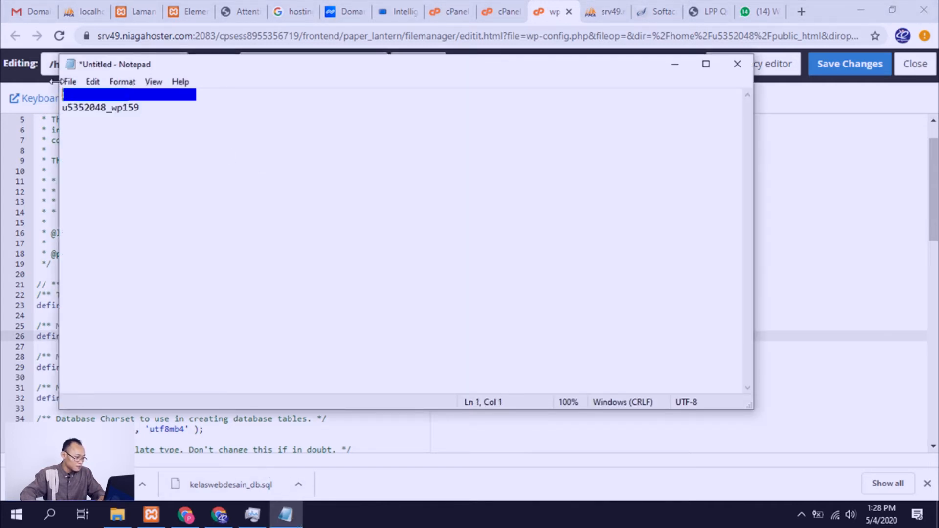
click(41, 343)
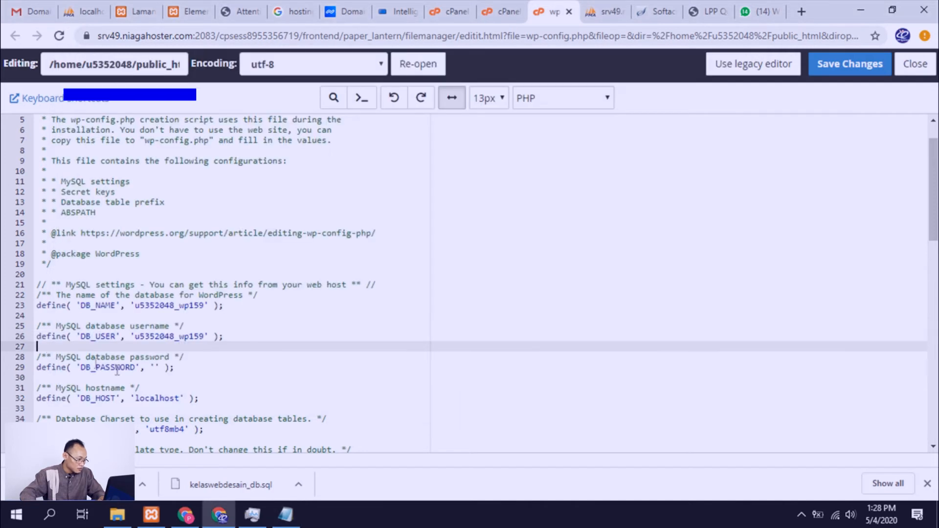
click(157, 367)
key(ctrl+v)
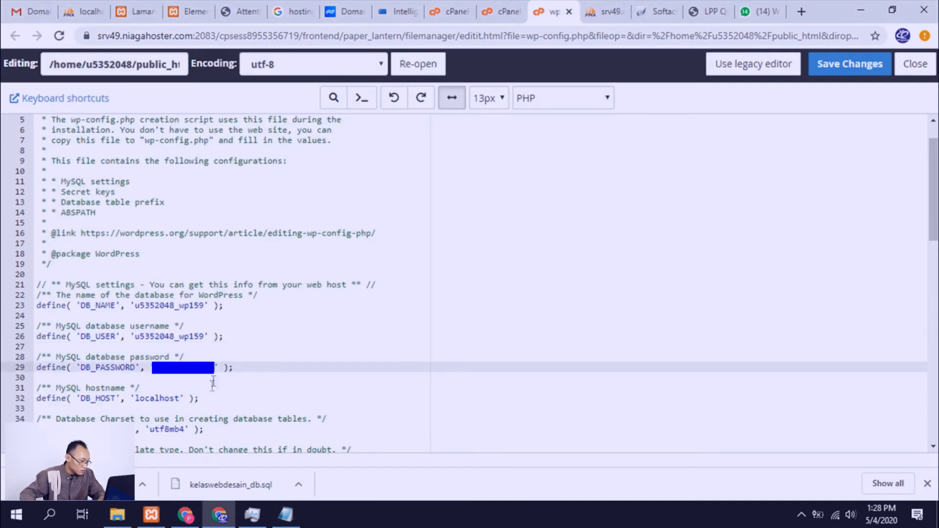
Step: Review the remaining MySQL settings in wp-config.php, keeping DB_HOST as localhost, and save the file
scroll(215, 374, down, 2)
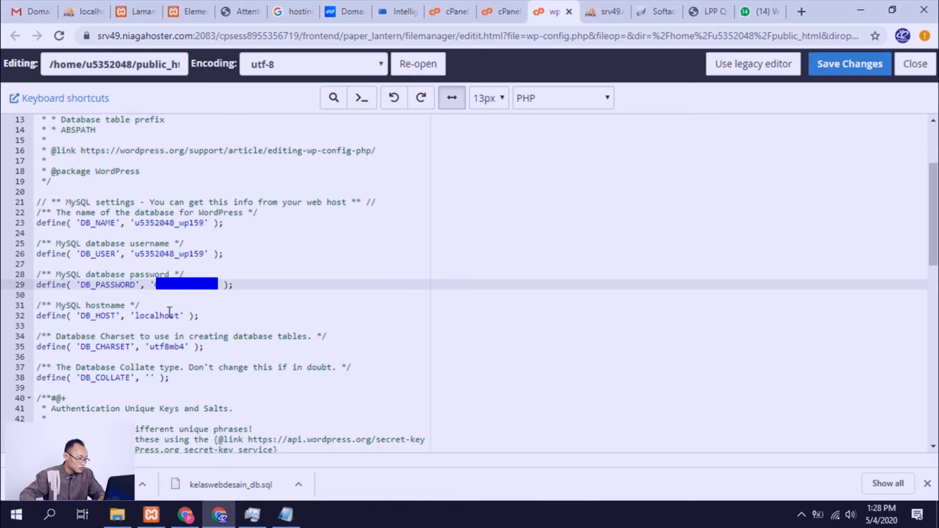
scroll(196, 313, down, 2)
scroll(196, 313, up, 5)
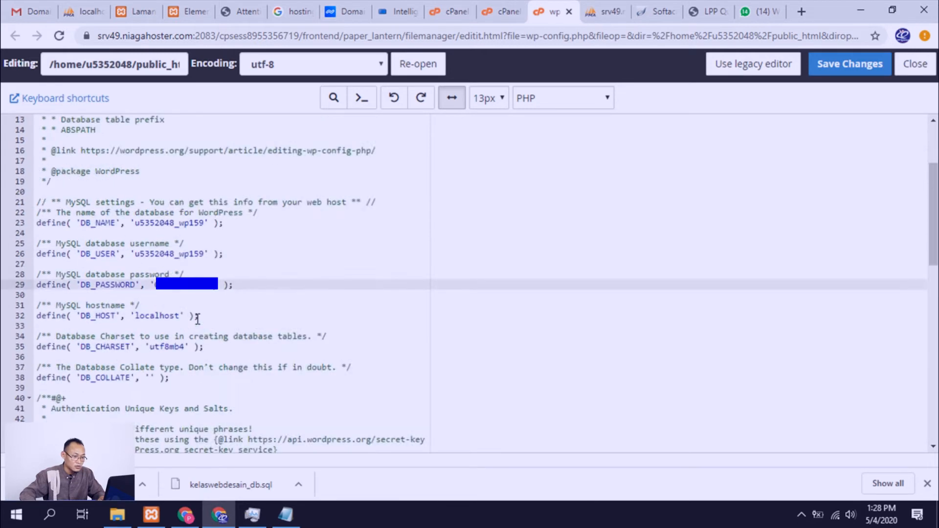
click(848, 68)
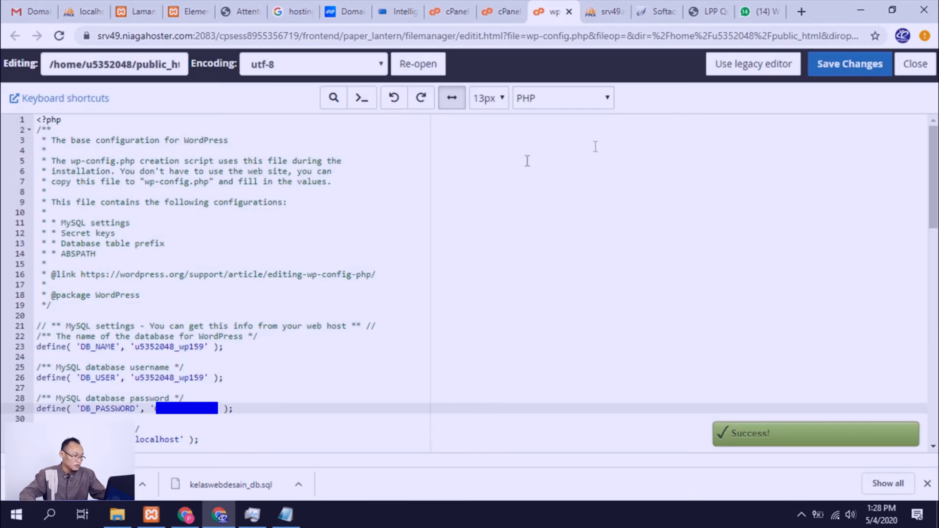
Step: Reload the lppquantum.web.id home page to check the migrated site
scroll(345, 220, down, 7)
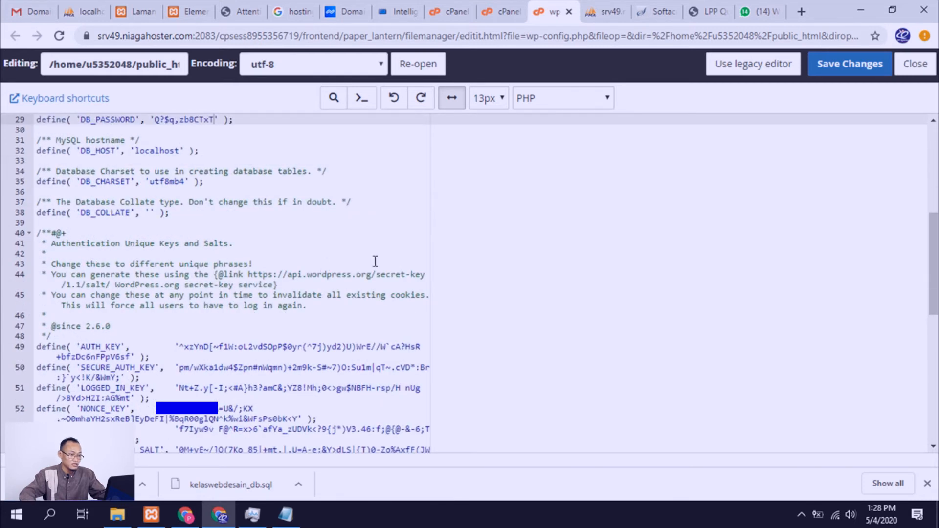
scroll(375, 261, up, 7)
click(709, 11)
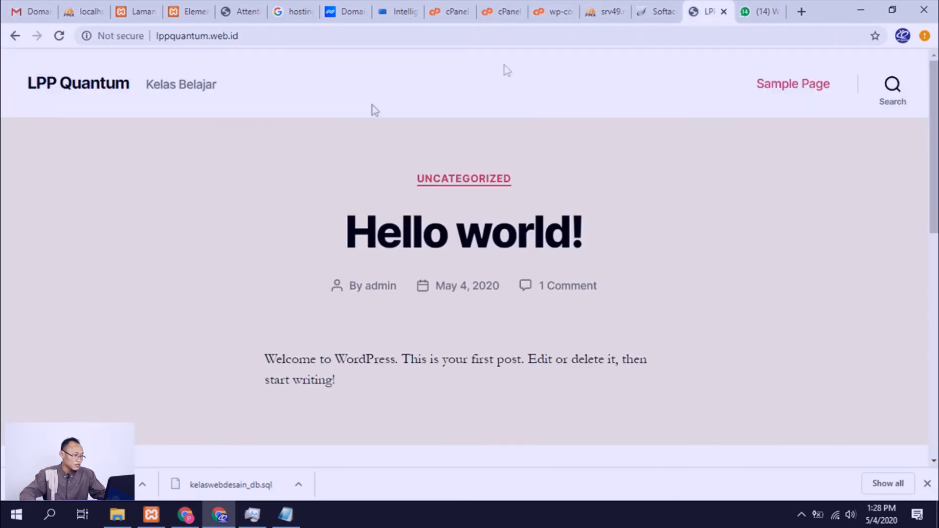
click(60, 41)
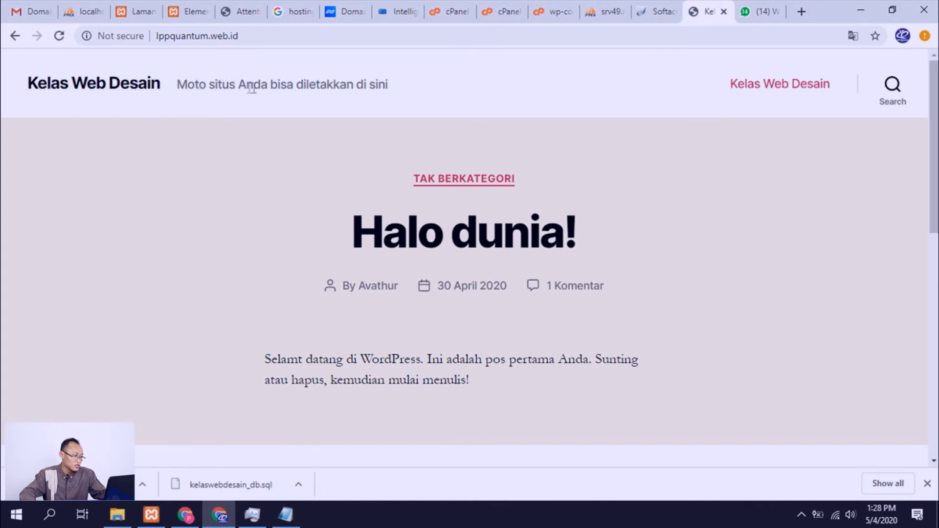
Step: Open the Kelas Web Desain page for editing in the local WordPress admin to look up its permalink
click(267, 36)
click(267, 36)
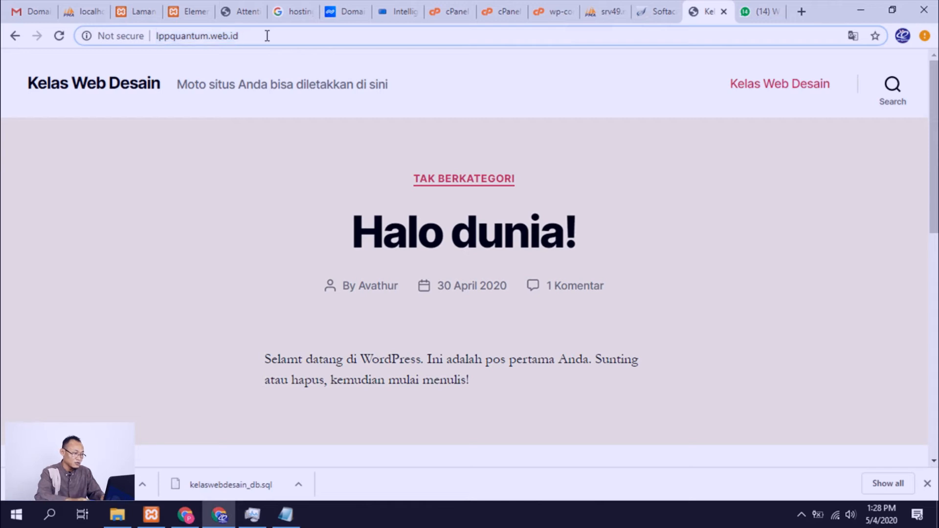
text(/)
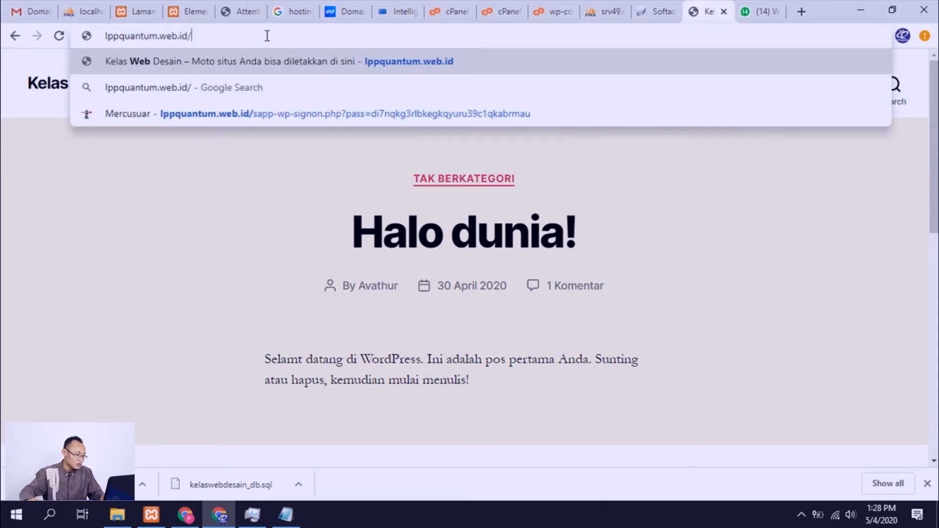
click(139, 17)
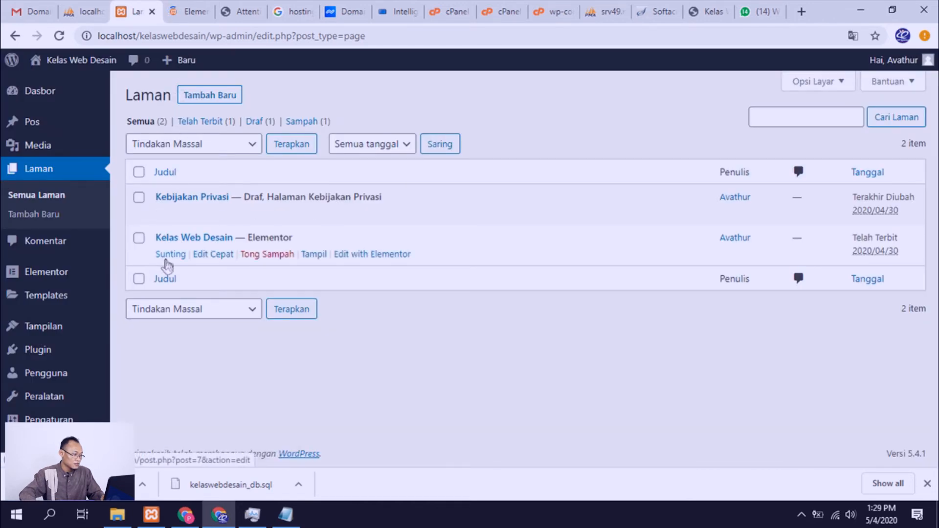
click(168, 264)
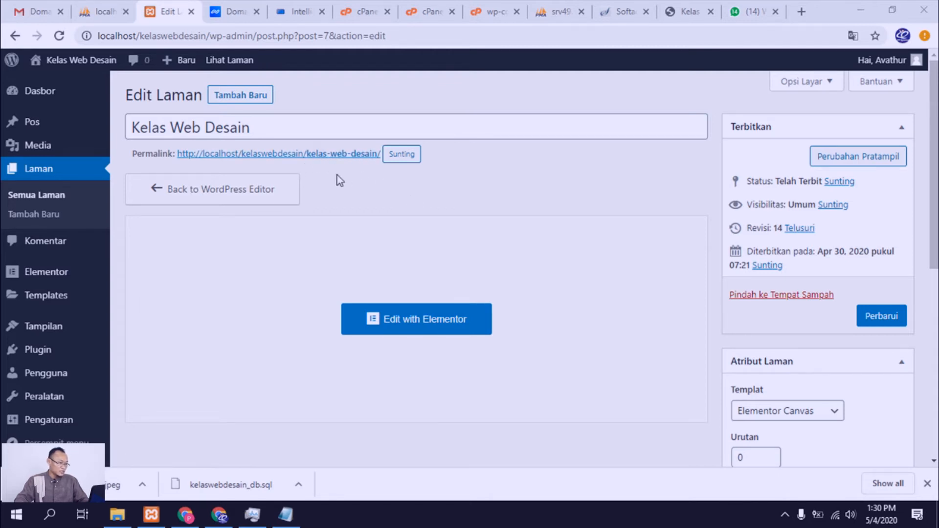
Step: Try to open the migrated page at lppquantum.web.id/kelas-web-desain
click(684, 15)
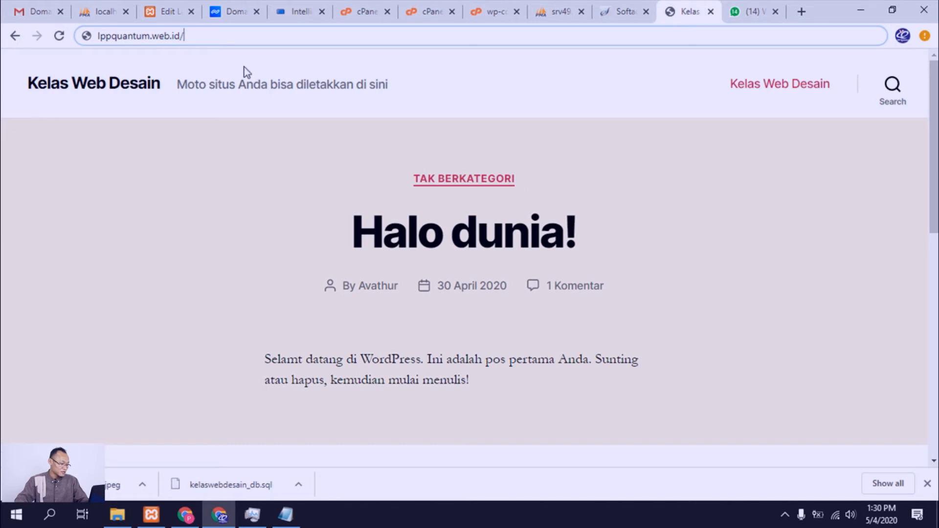
text(kelas-web-desain)
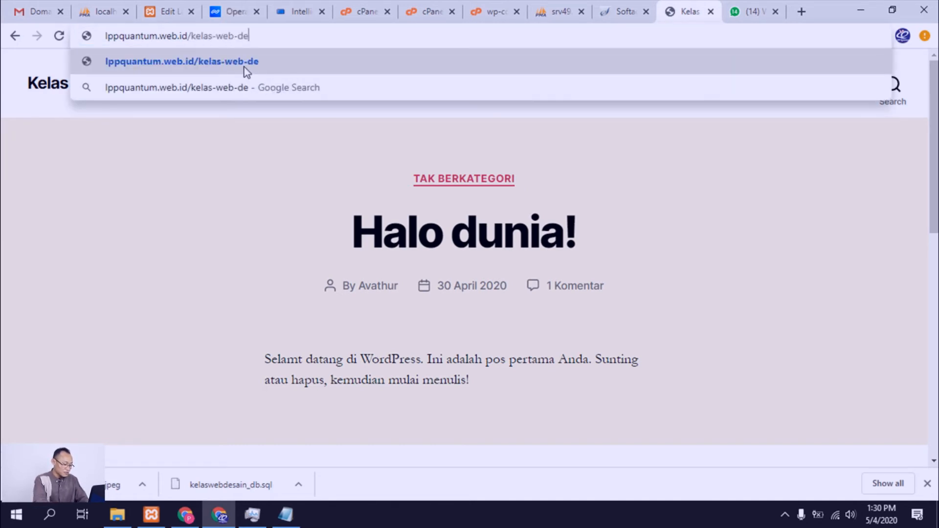
key(Return)
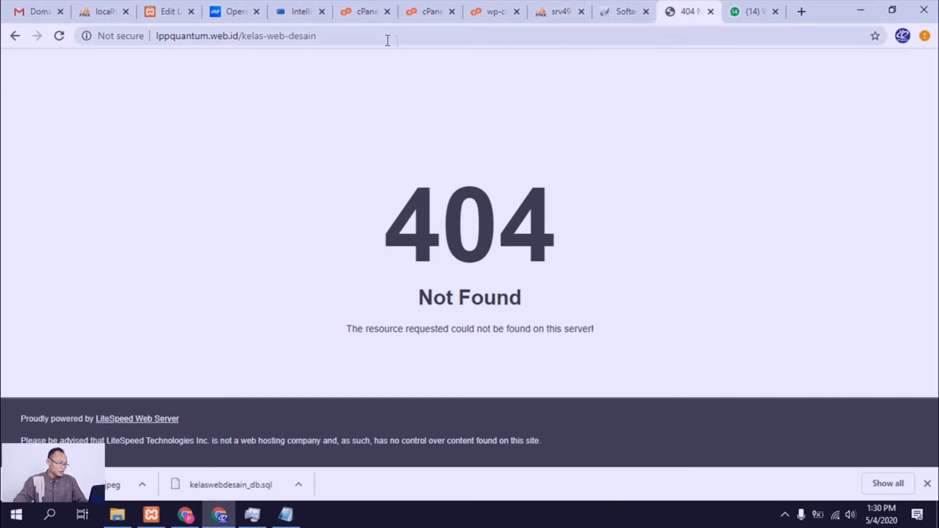
Step: Replace the page path in the address with wp-admin and open lppquantum.web.id/wp-admin
click(365, 35)
click(365, 36)
key(BackSpace)
key(BackSpace)
key(BackSpace)
key(BackSpace)
key(BackSpace)
key(BackSpace)
key(BackSpace)
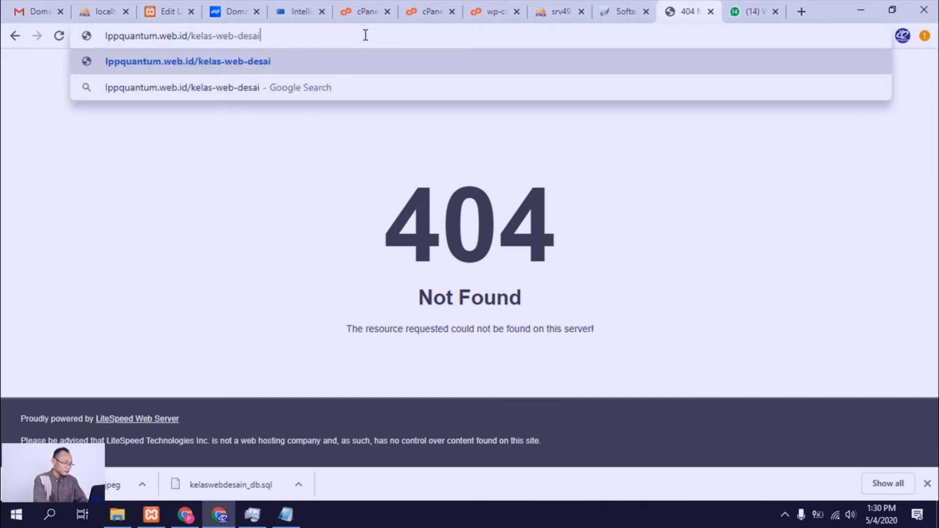
key(BackSpace)
key(BackSpace)
key(BackSpace)
key(BackSpace)
key(BackSpace)
key(BackSpace)
key(BackSpace)
key(BackSpace)
key(BackSpace)
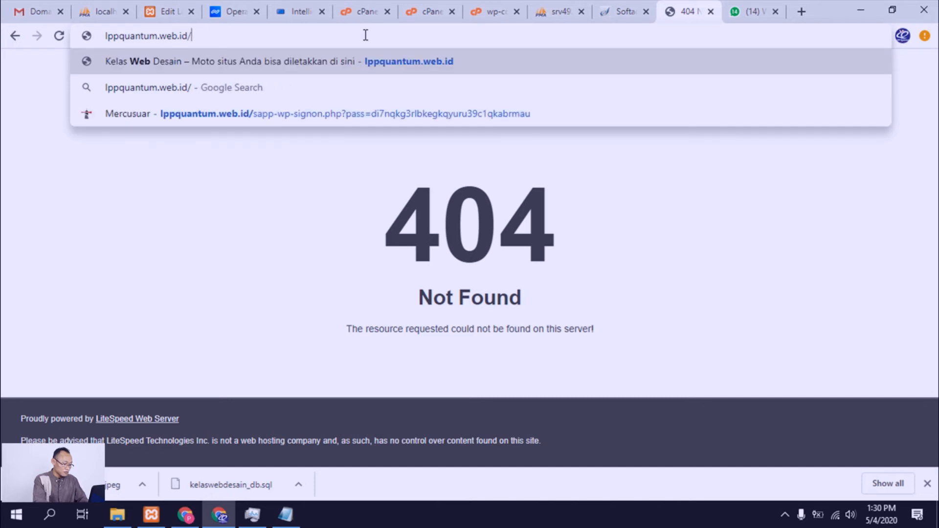
text(wp-admin)
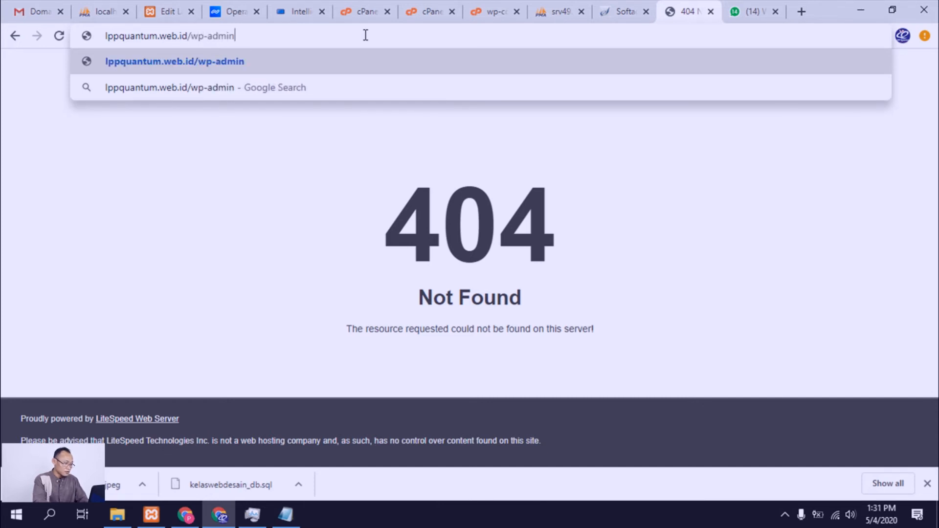
key(Return)
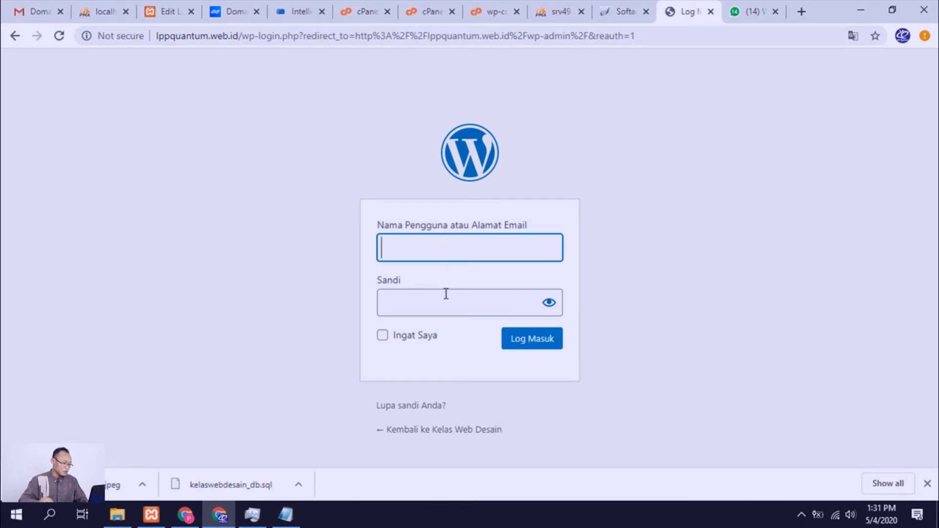
Step: Log into the live WordPress admin with the account username and password, and decline saving the password in the browser
text(avathur)
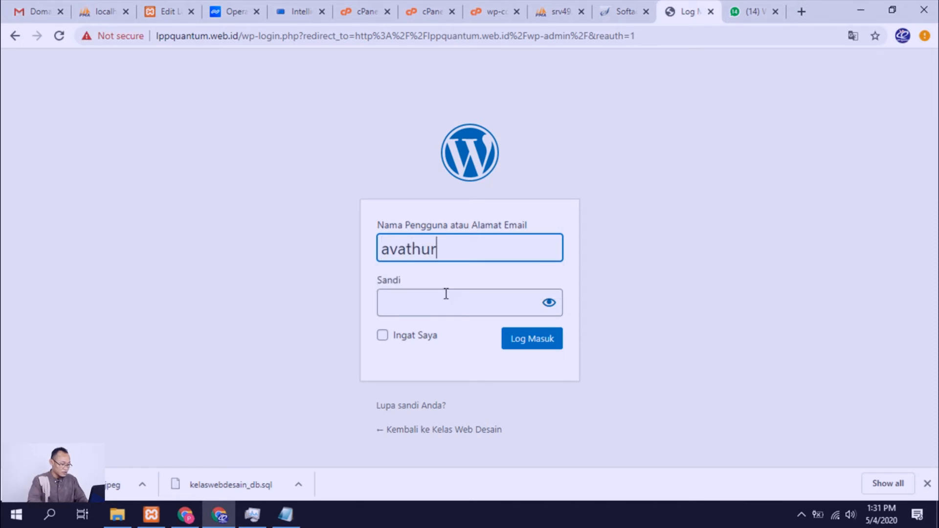
click(445, 295)
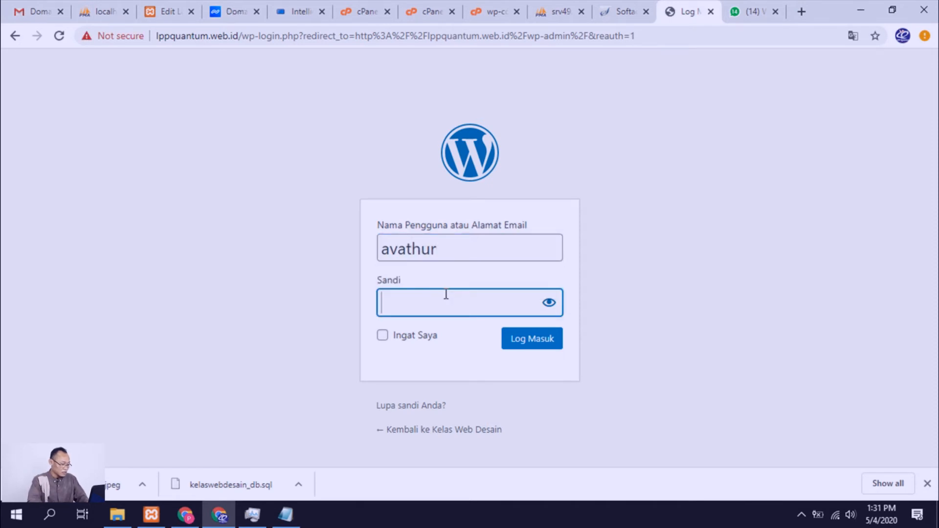
text(•••••••)
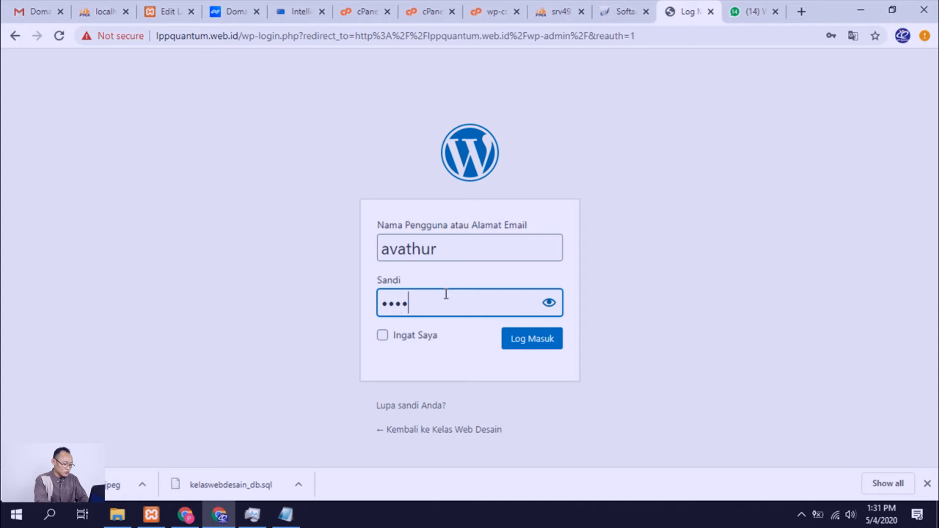
text(••••)
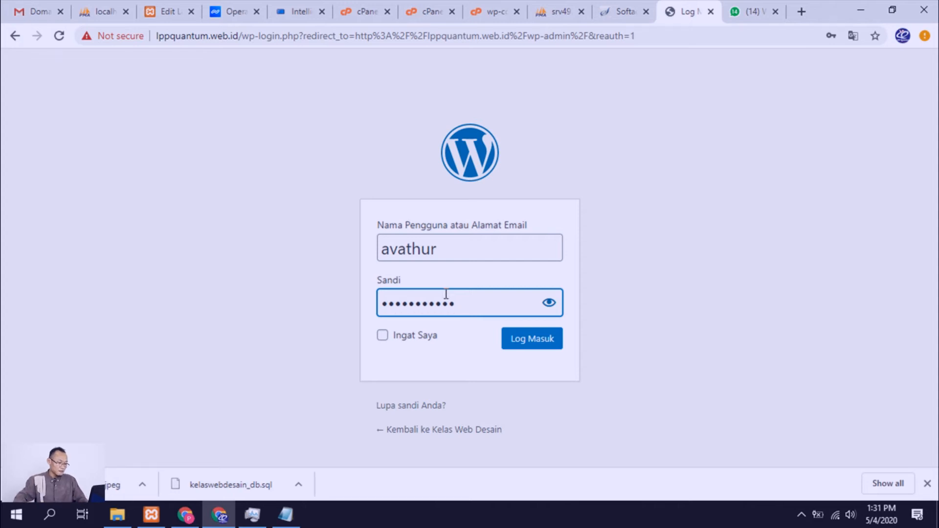
click(538, 345)
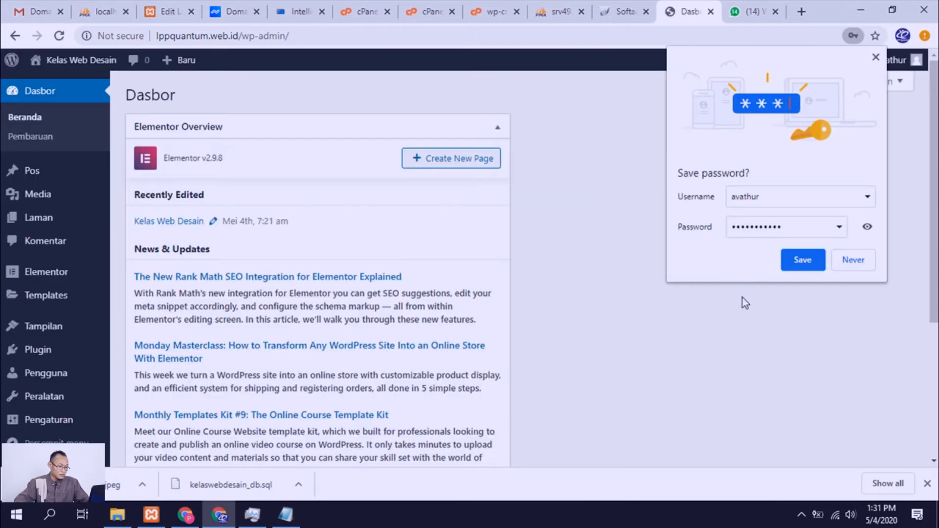
click(853, 264)
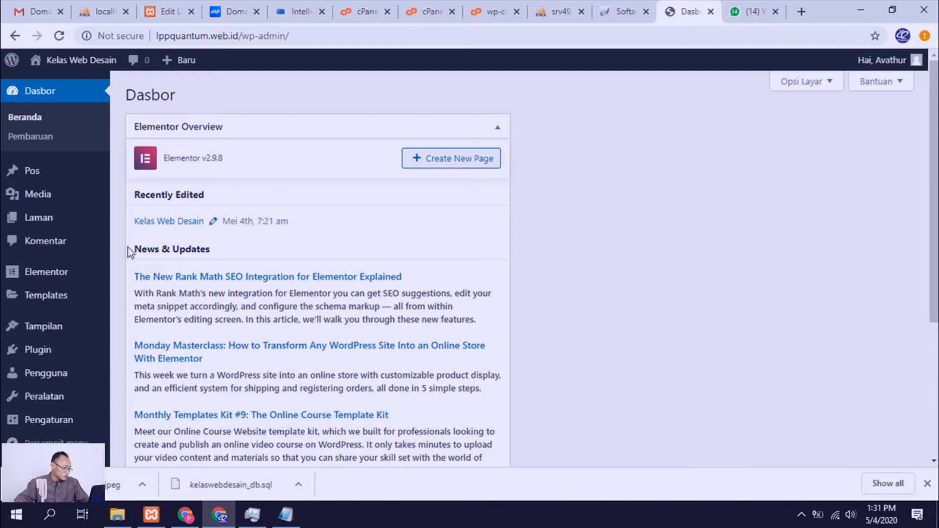
Step: Open the live site's installed plugins list and look through the plugins
scroll(128, 253, down, 3)
click(32, 351)
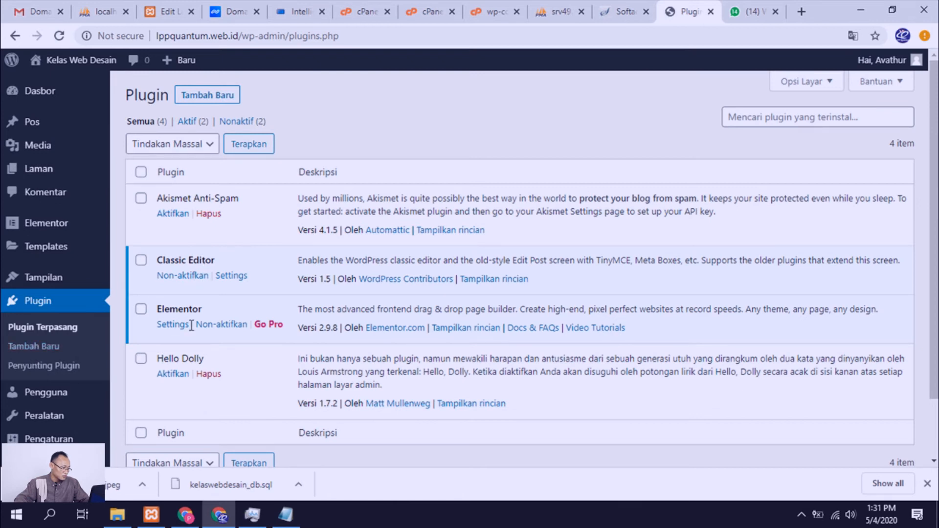
scroll(21, 335, down, 2)
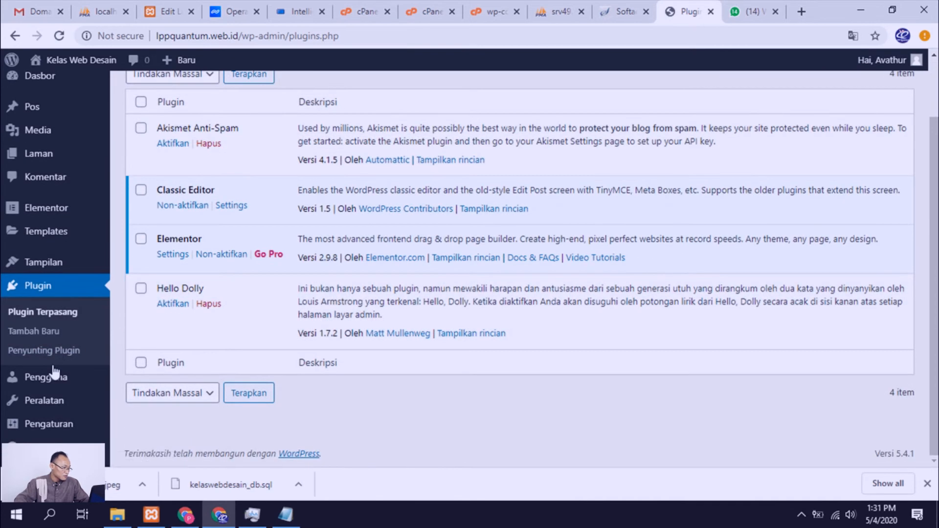
Step: Open the Kelas Web Desain page for editing in the live admin and view its permalink in a new tab
click(43, 159)
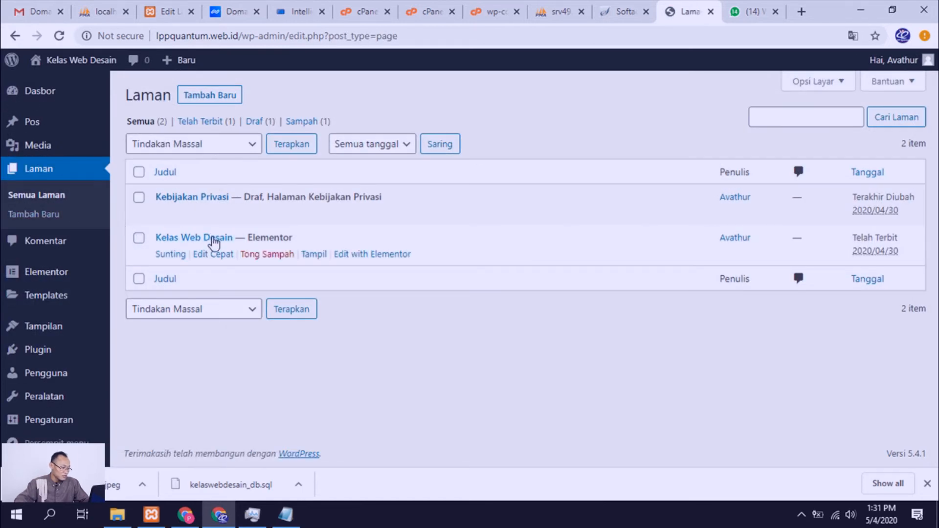
click(169, 254)
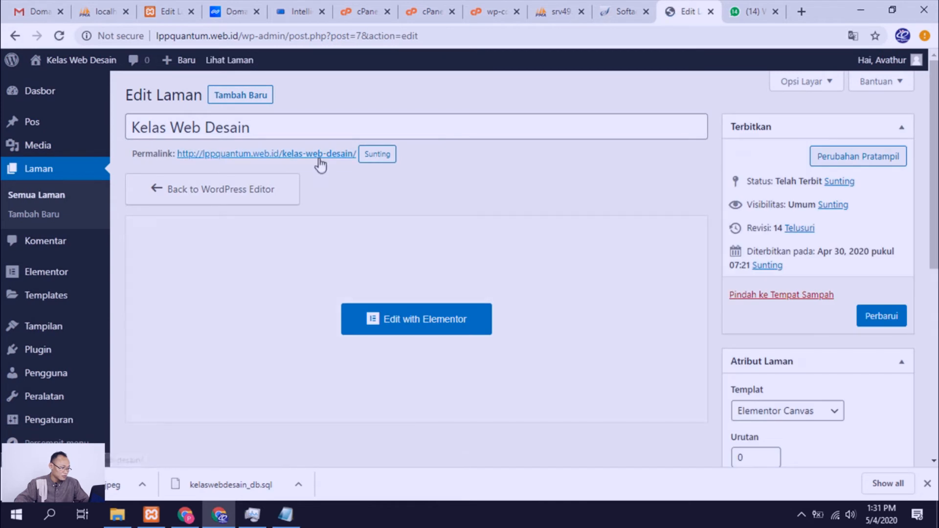
right_click(320, 159)
click(343, 165)
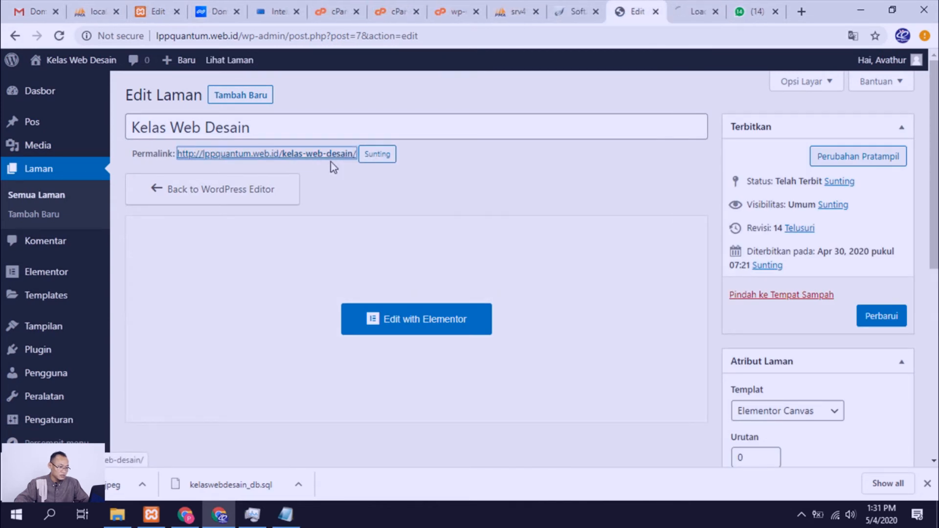
click(690, 16)
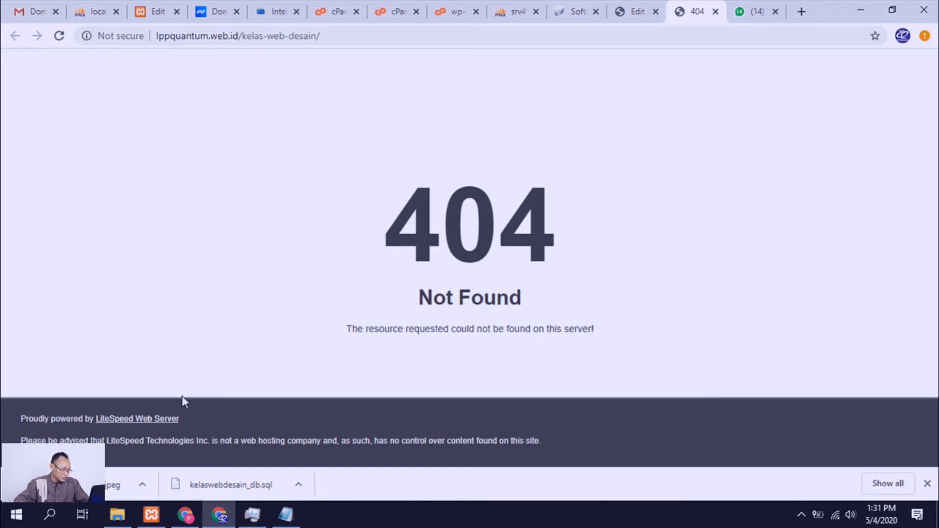
Step: Search the WordPress plugin directory for "lite speed" and check the page's error tab again
click(635, 12)
scroll(84, 287, down, 3)
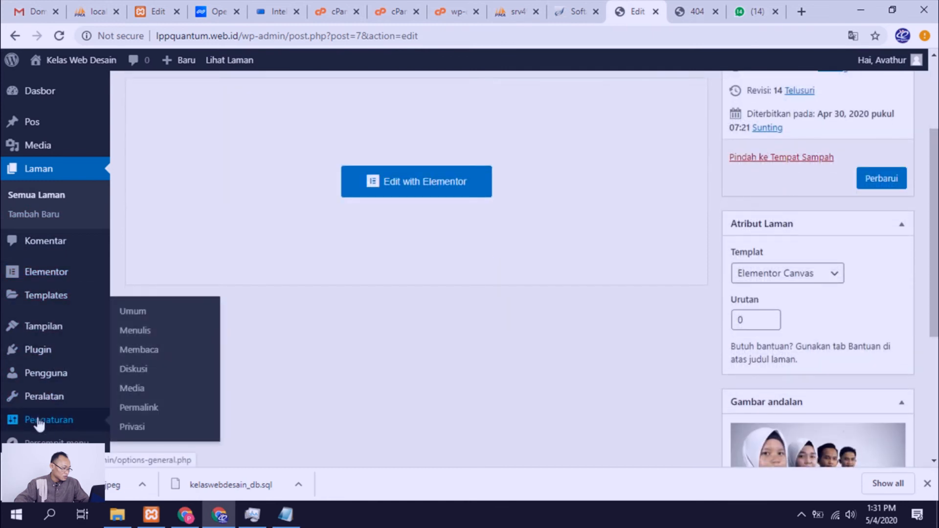
click(43, 356)
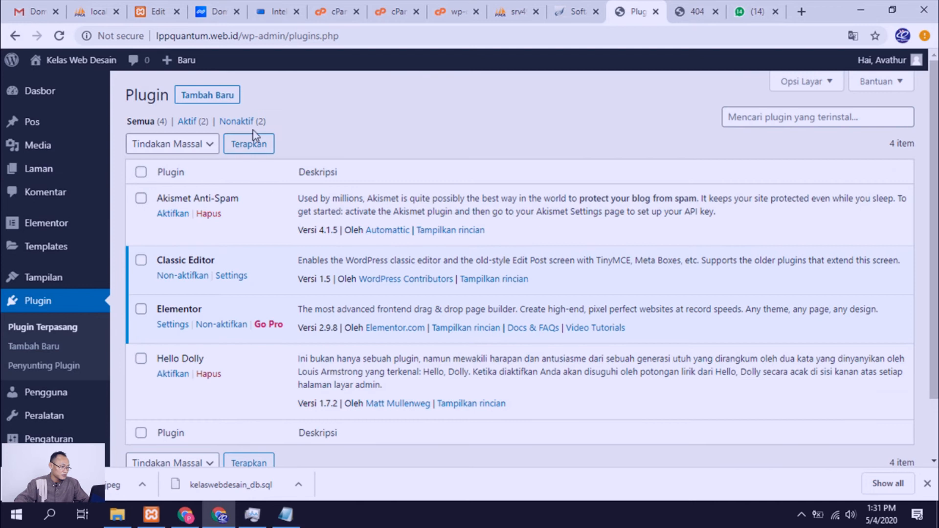
click(220, 98)
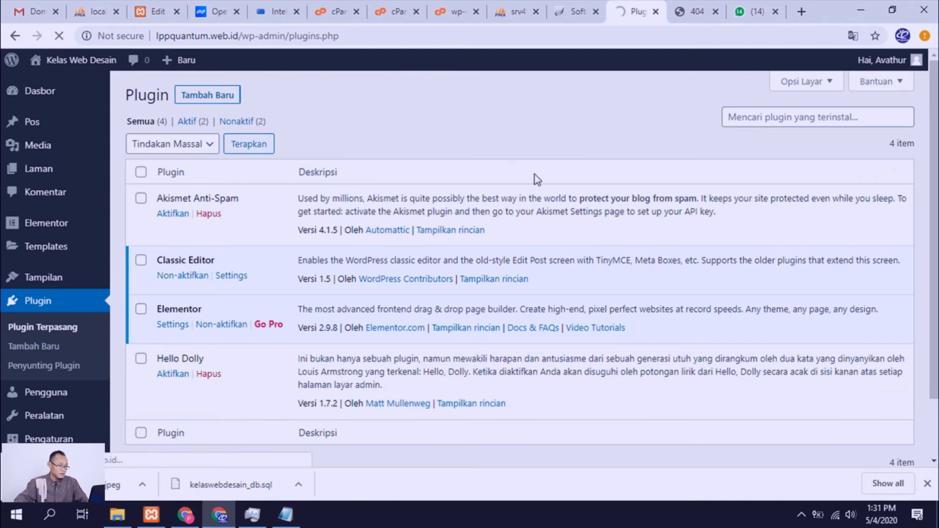
click(743, 135)
text(lite speed)
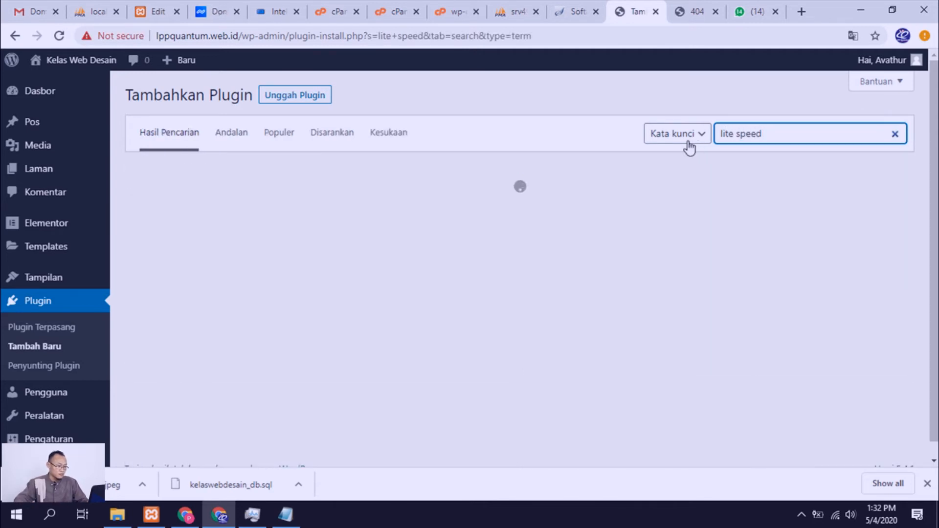
click(697, 13)
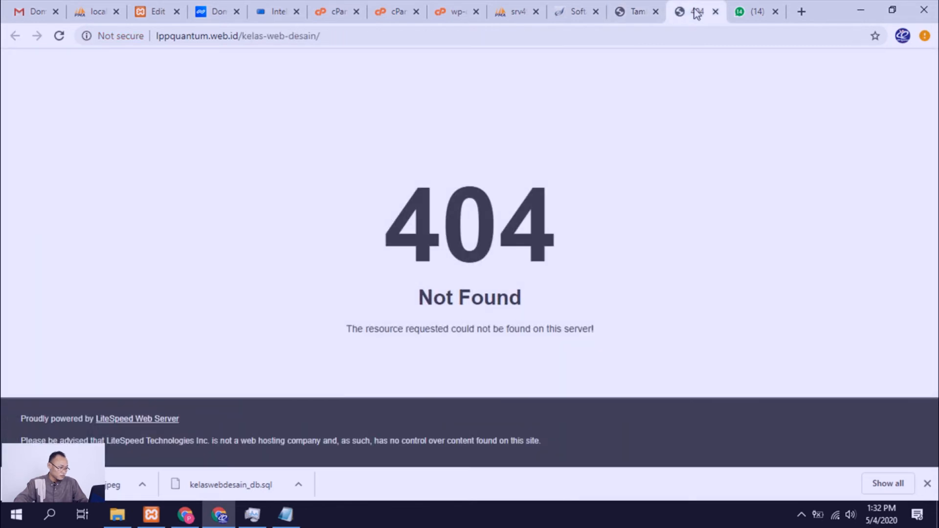
click(651, 16)
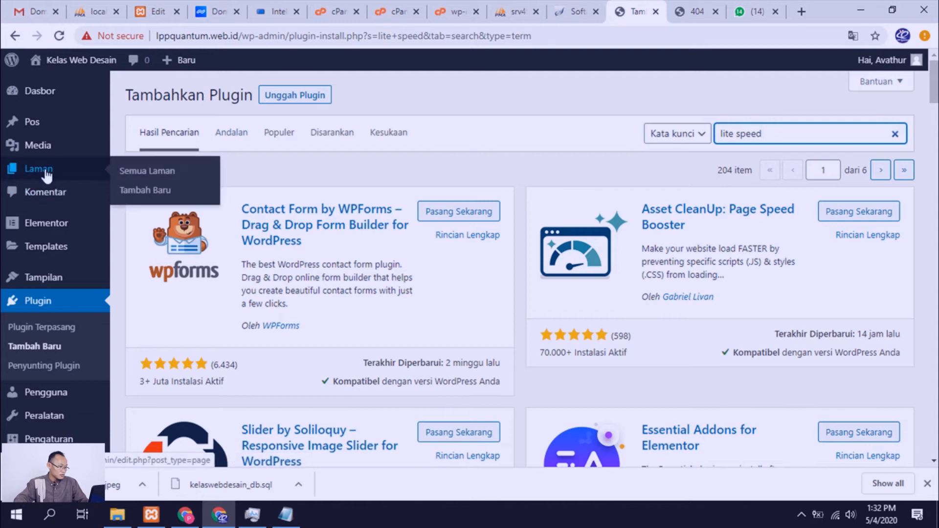
Step: Open the Kelas Web Desain page with Elementor in a new tab to check its preview, returning the admin tab to the plugin search
click(45, 171)
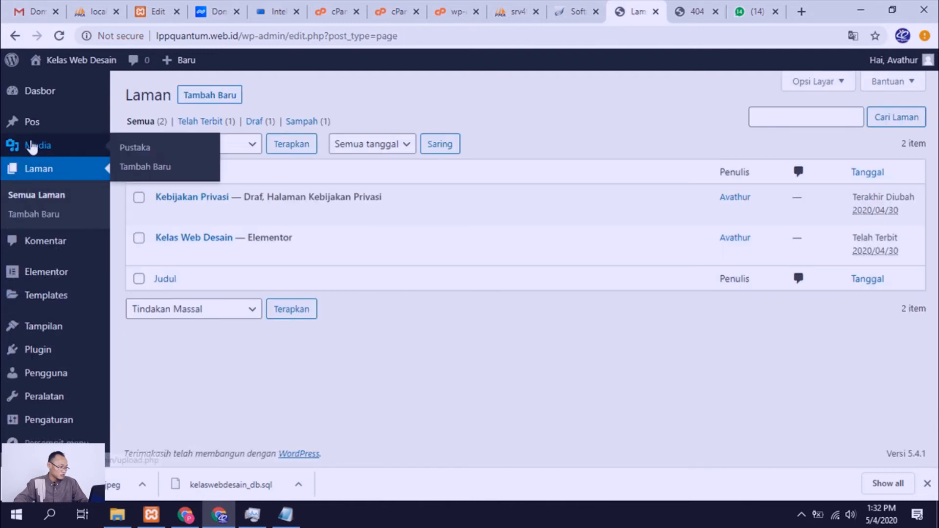
right_click(365, 253)
click(424, 260)
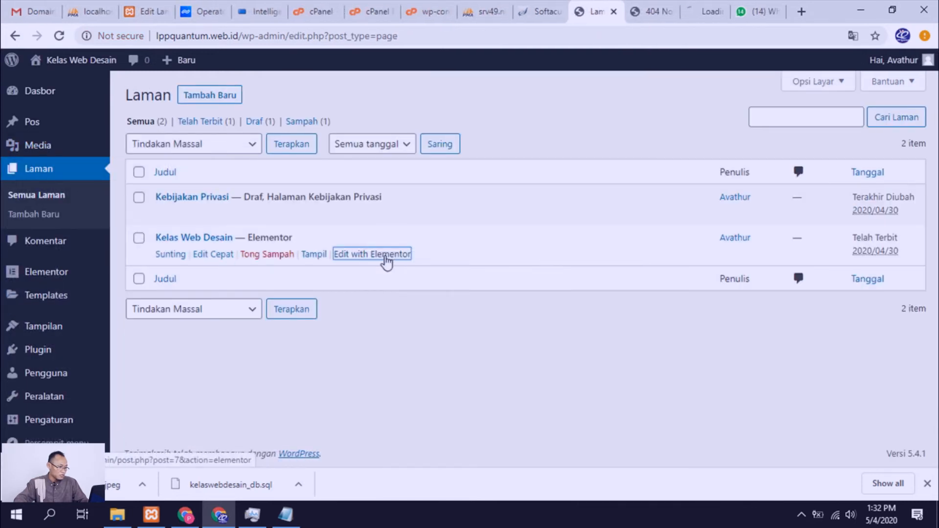
click(15, 39)
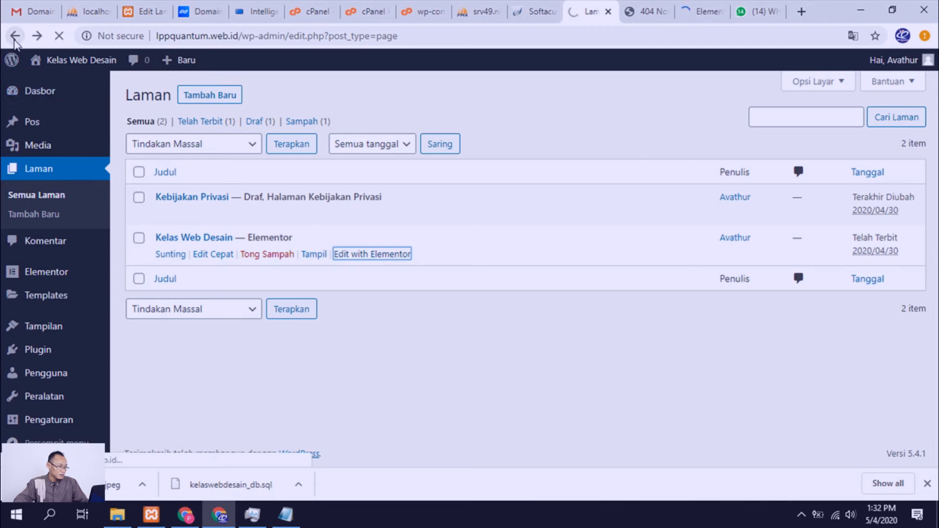
click(702, 11)
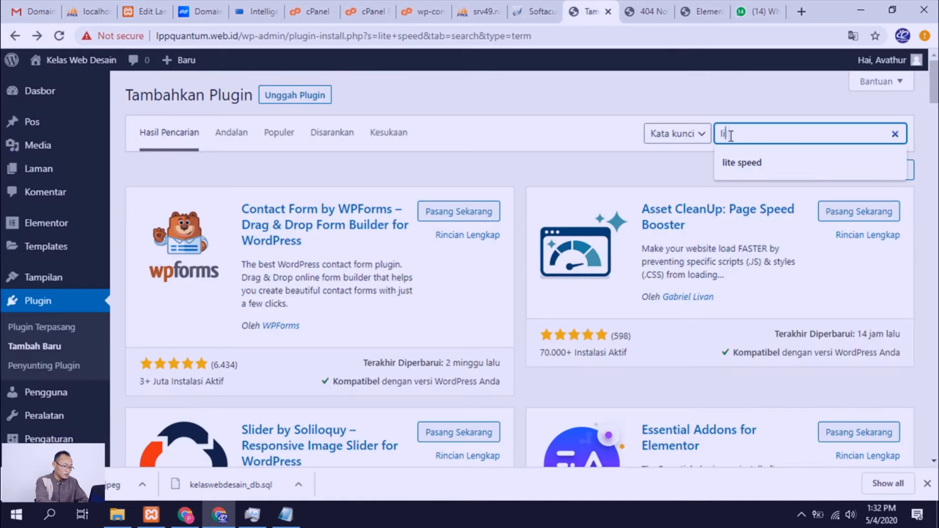
Step: Search the plugin directory for "litespeed cache", then install and activate the LiteSpeed Cache plugin
text(tespeed cache)
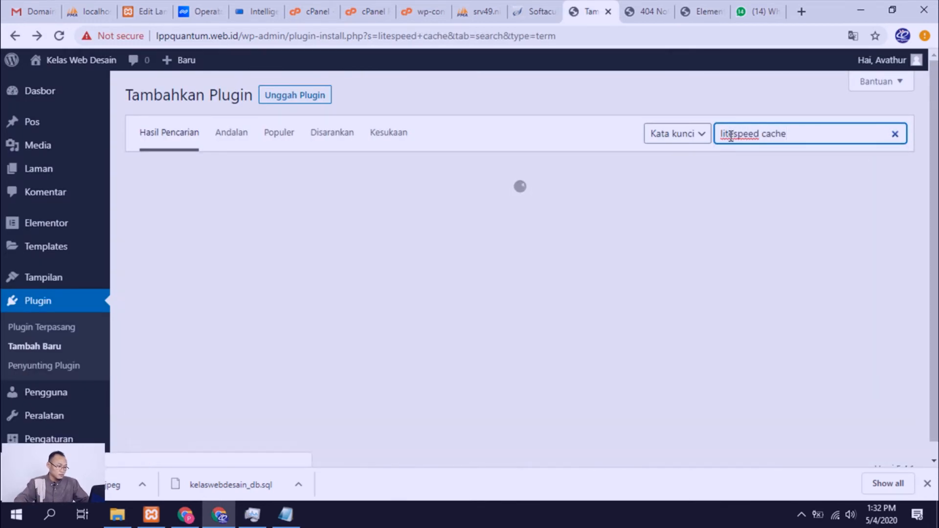
click(478, 215)
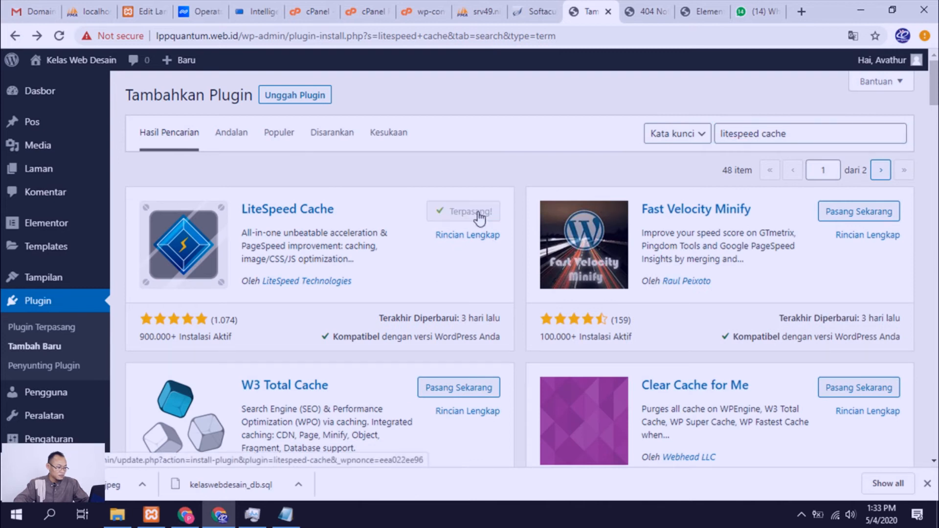
click(478, 214)
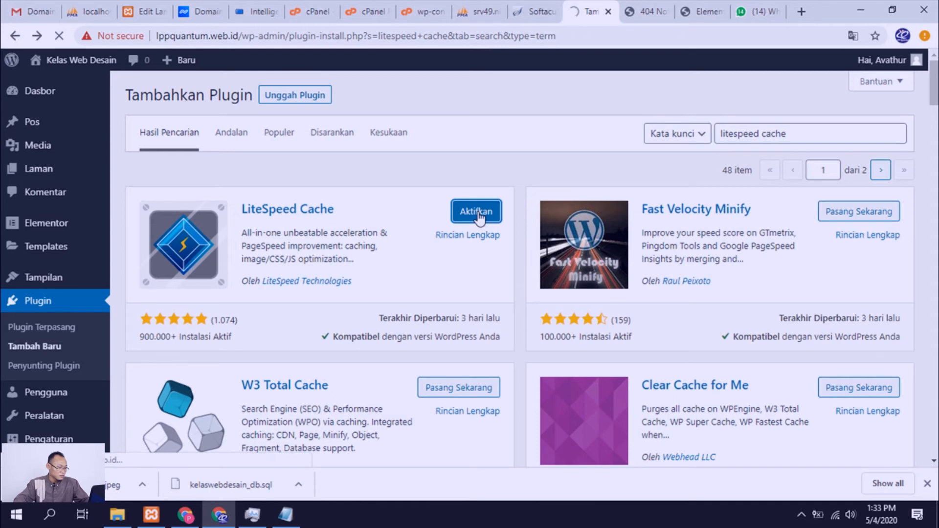
Step: Search the plugin directory for "really simple ssl", then install and activate the Really Simple SSL plugin
click(221, 101)
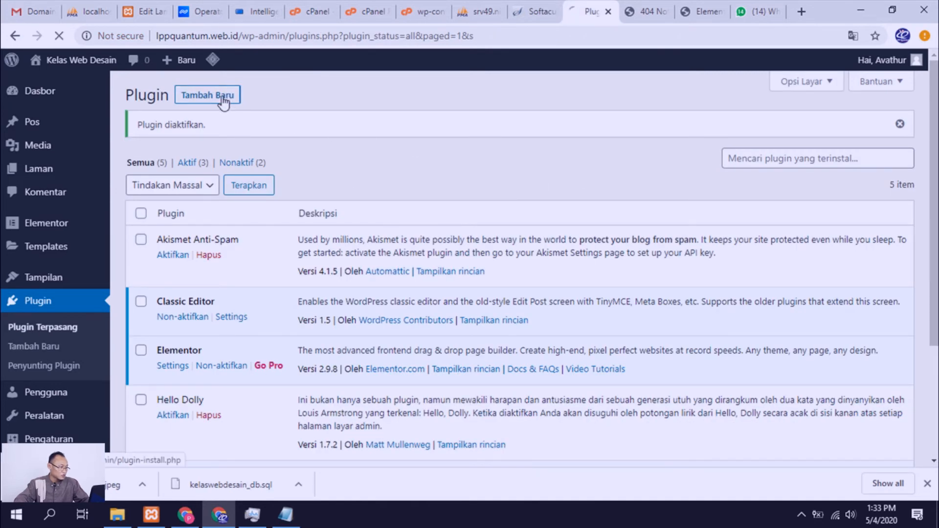
click(104, 37)
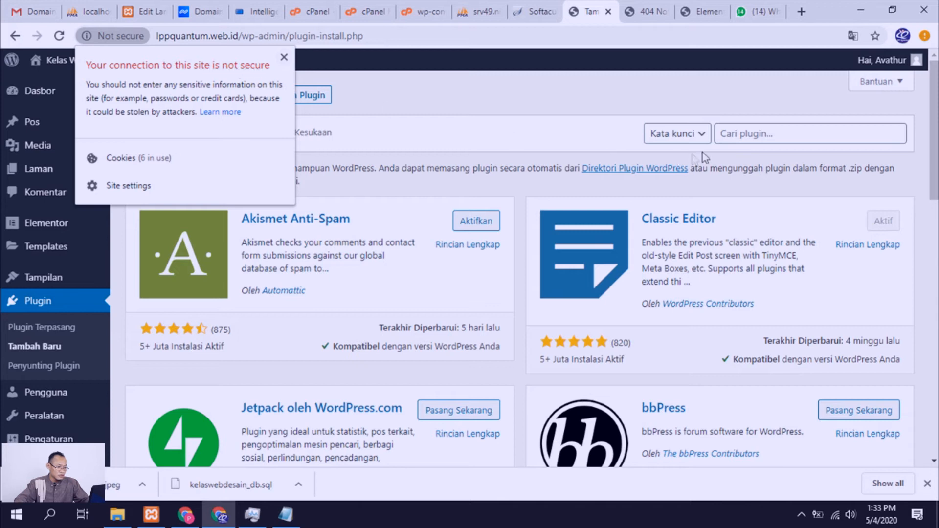
click(737, 135)
text(si)
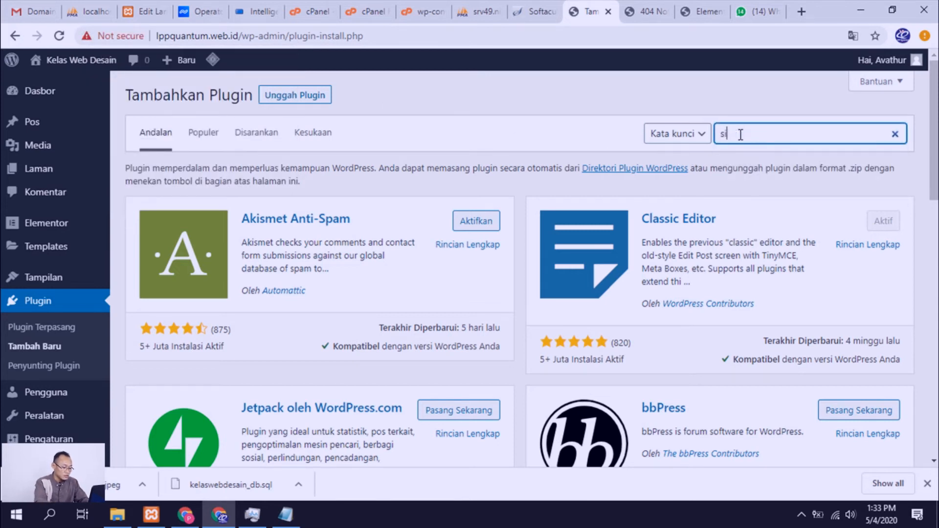
key(BackSpace)
key(BackSpace)
text(really simple ssl)
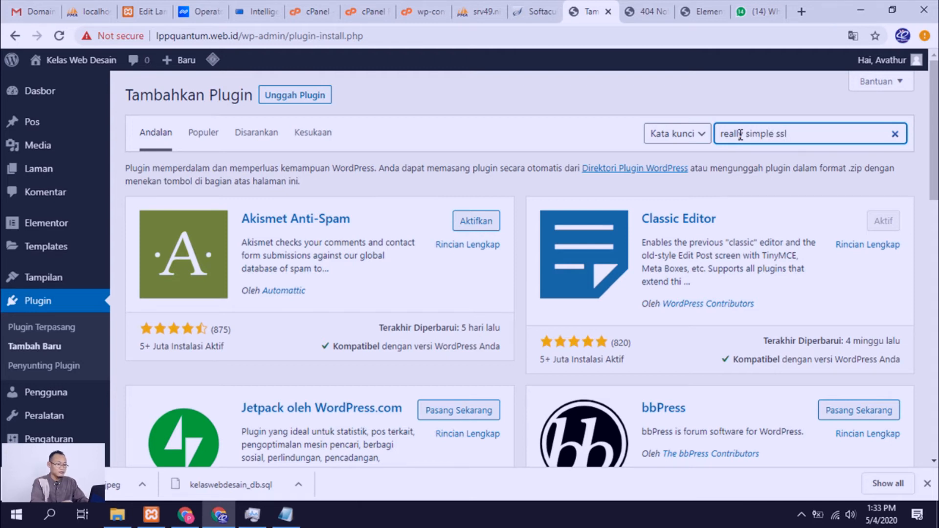
key(Return)
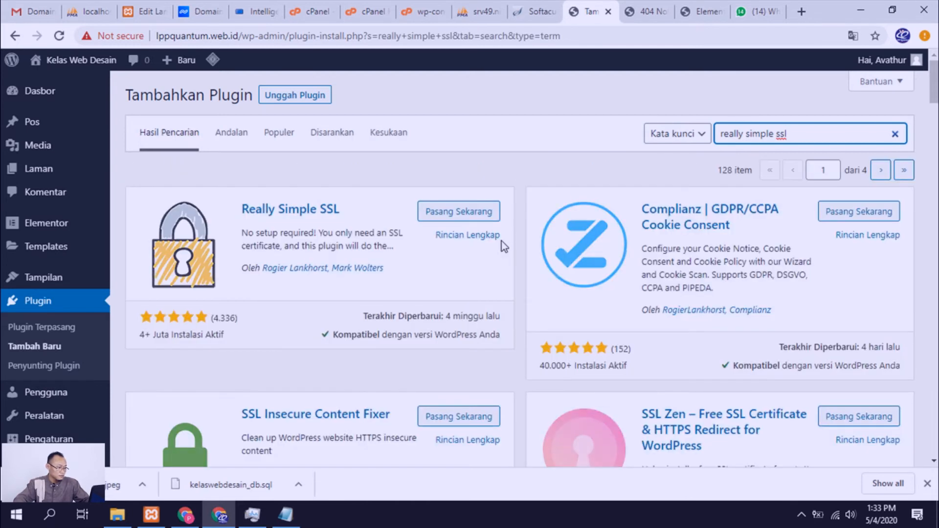
click(483, 222)
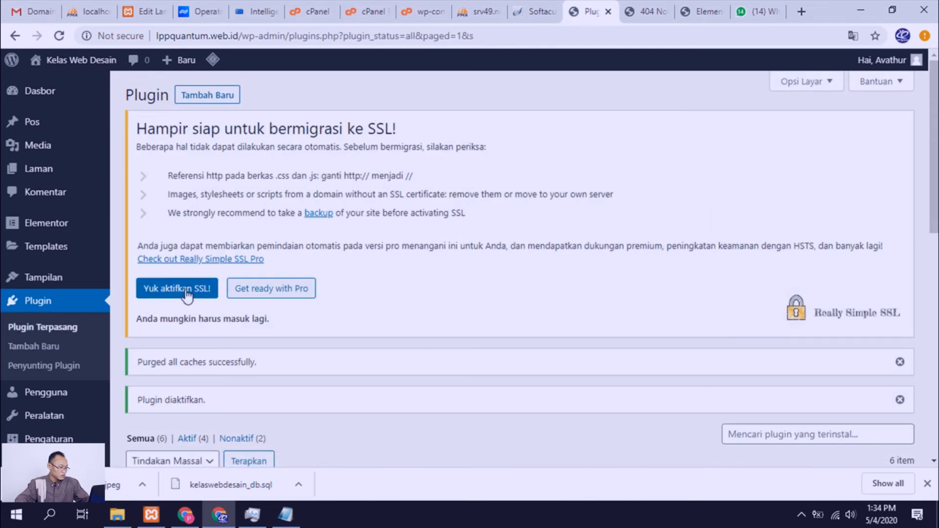
Step: Activate SSL for the site through Really Simple SSL and check the login page's connection security
click(187, 292)
scroll(203, 307, down, 2)
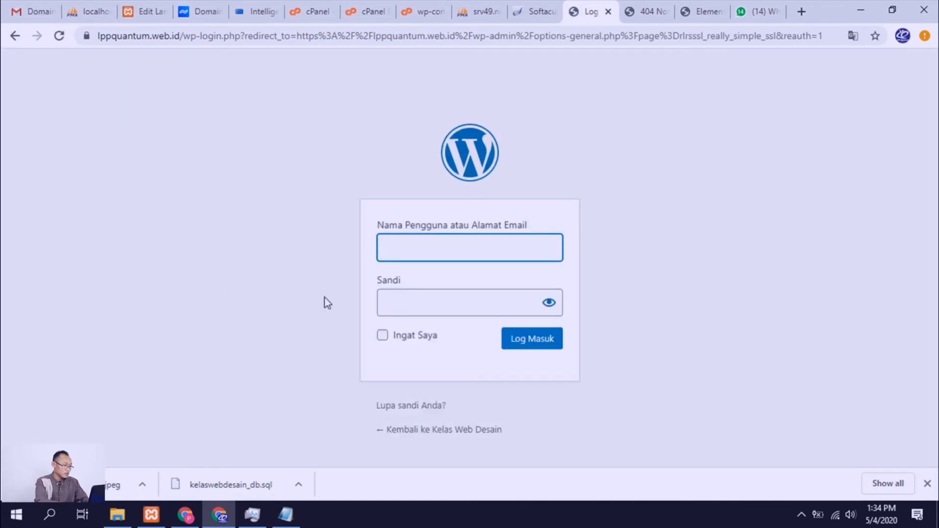
click(85, 37)
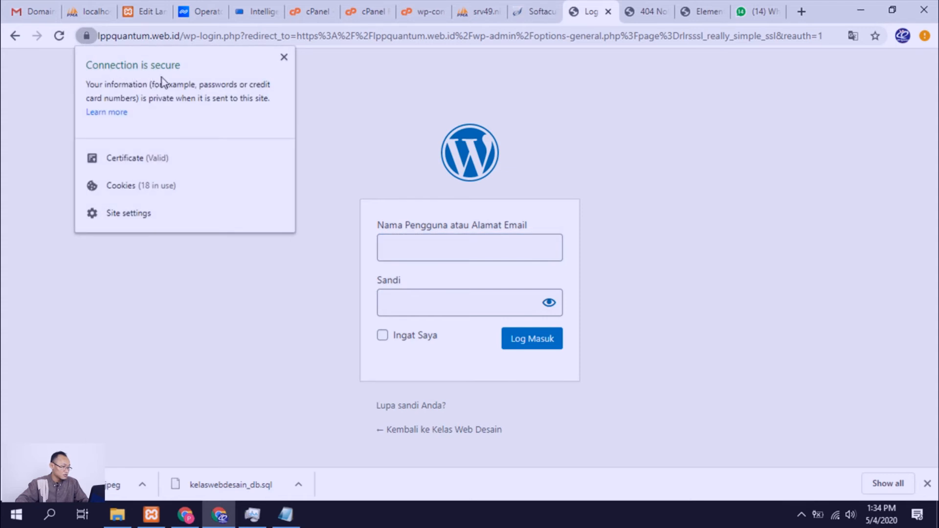
Step: Log in to the WordPress admin with the account username and password, re-entering the password for a second attempt
click(441, 250)
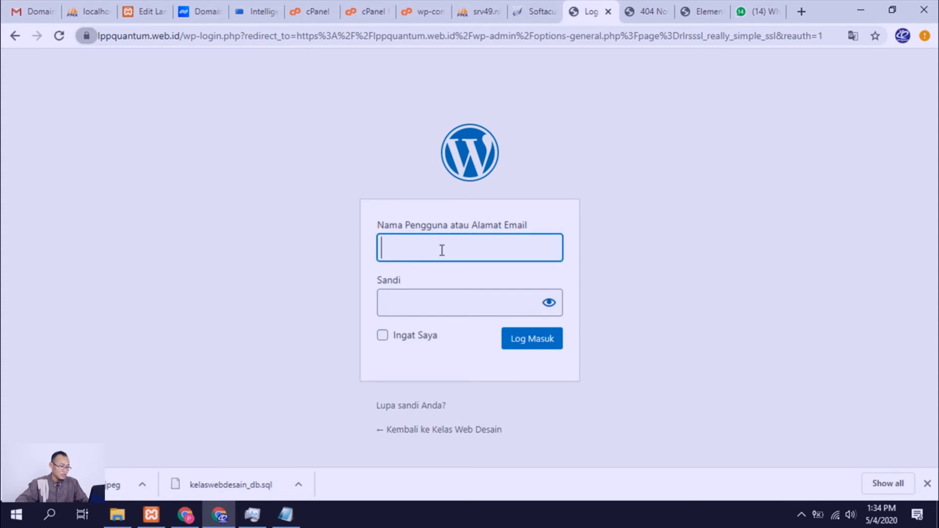
text(avathur)
key(Tab)
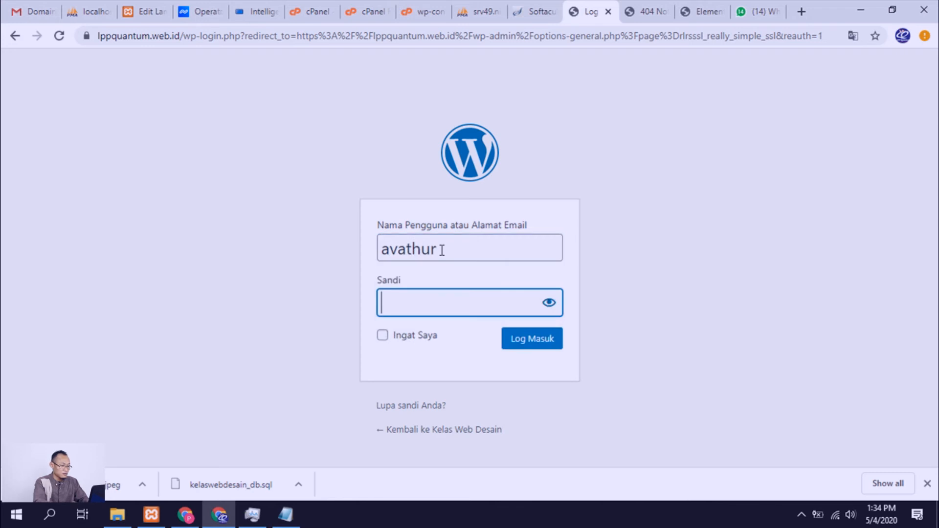
text(••)
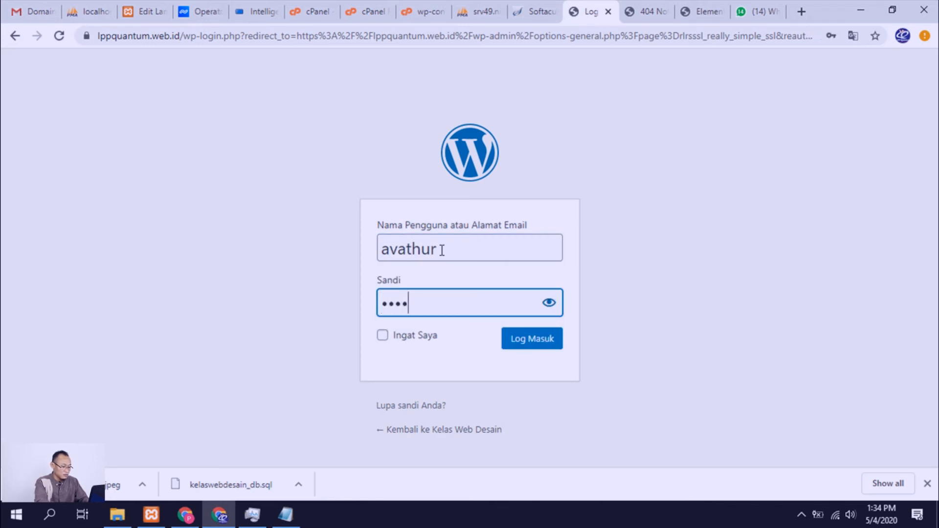
key(Return)
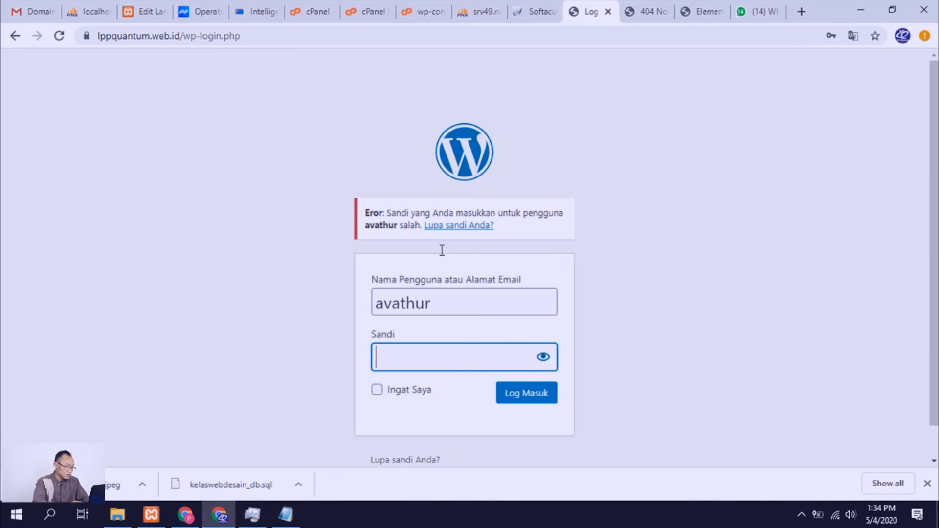
text(•••••••••••)
key(Return)
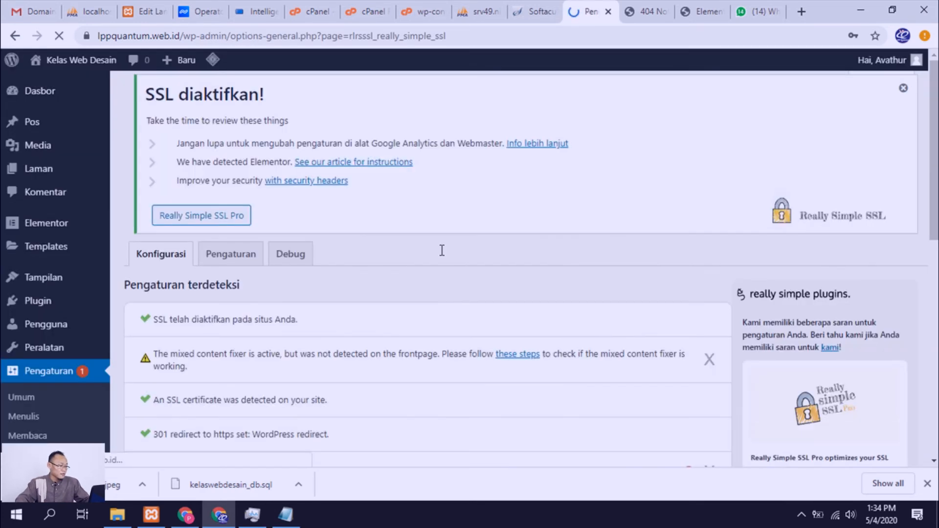
Step: Enable the .htaccess 301 redirect in the Really Simple SSL settings and save them
scroll(345, 268, down, 3)
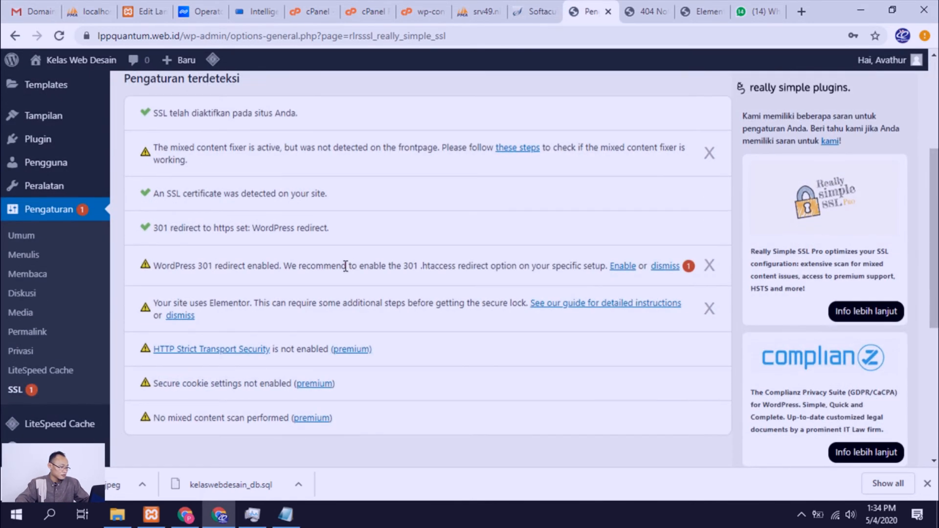
scroll(345, 266, down, 3)
scroll(344, 266, up, 4)
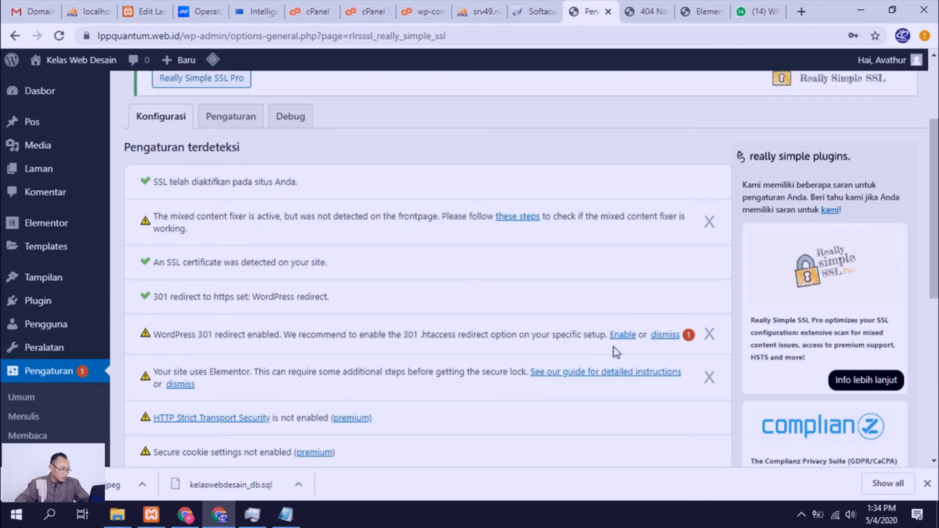
click(624, 336)
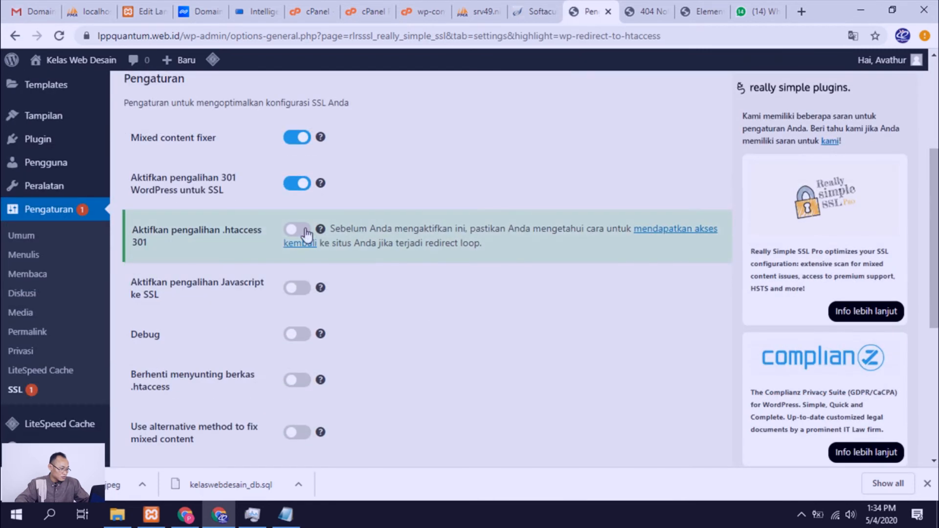
click(304, 230)
scroll(323, 250, down, 5)
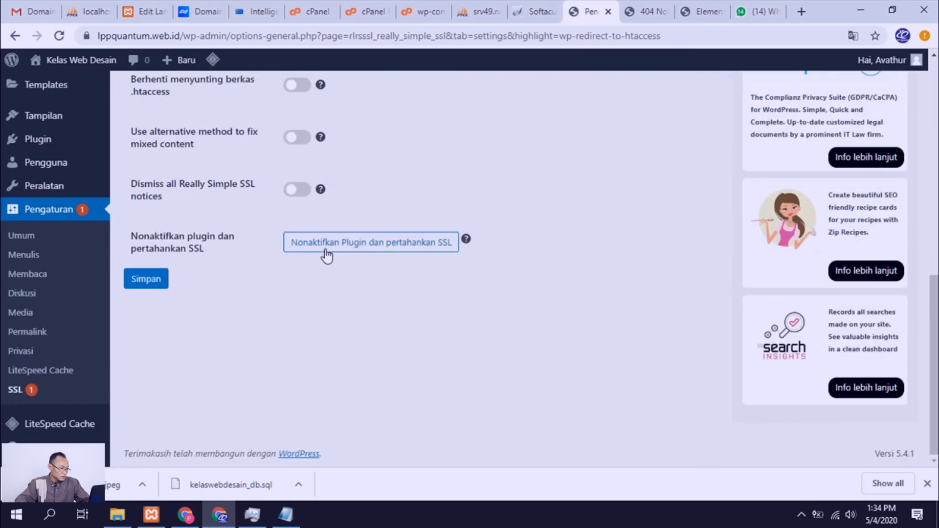
click(162, 279)
scroll(169, 284, down, 10)
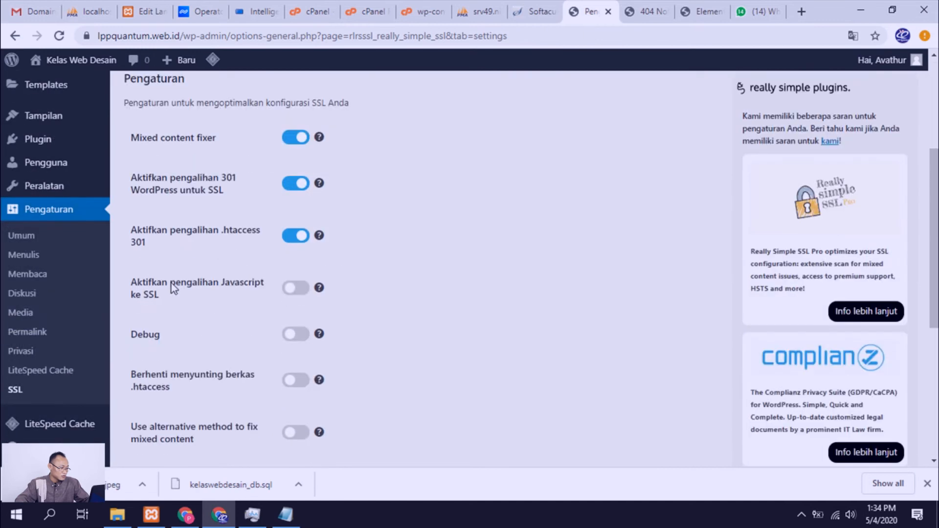
scroll(172, 292, up, 2)
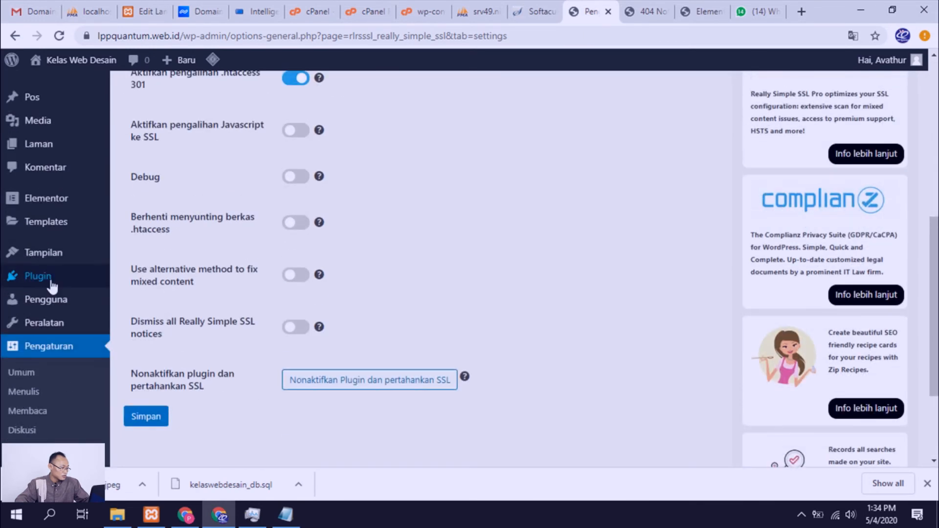
mouse_move(54, 210)
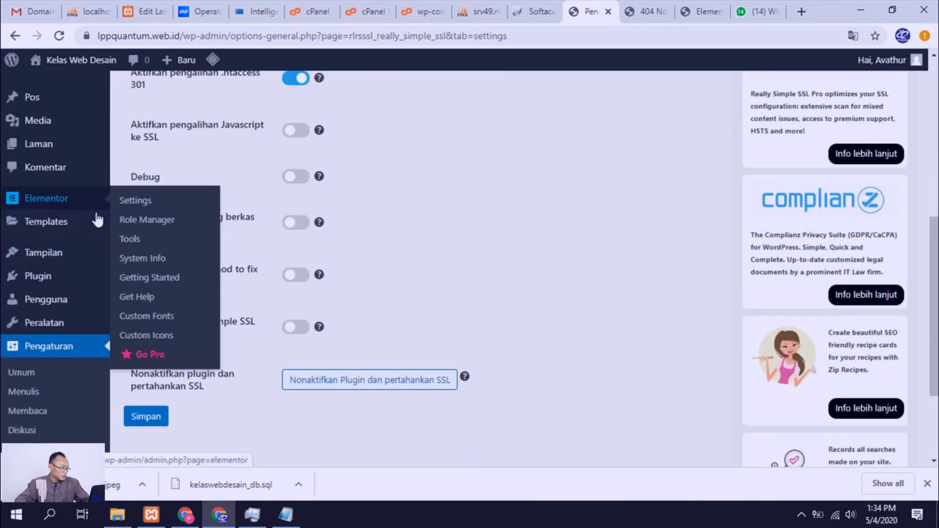
click(128, 240)
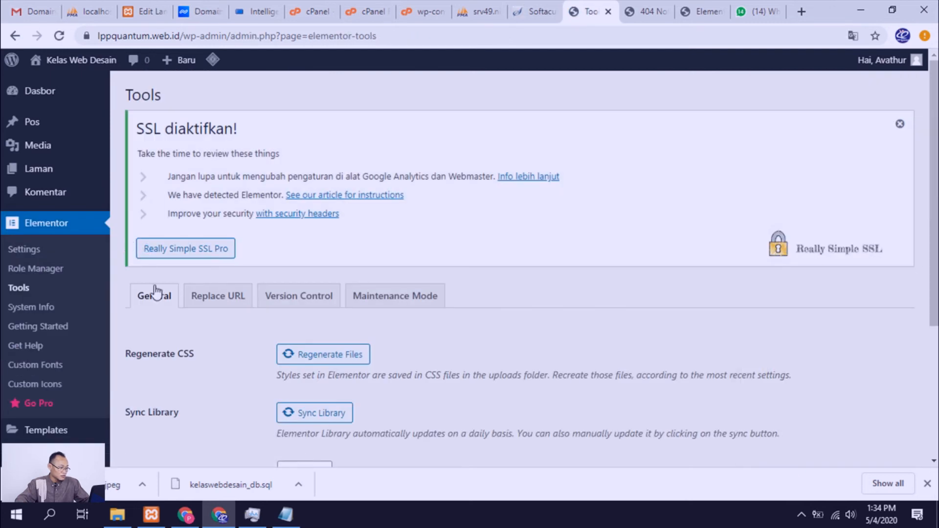
scroll(224, 238, down, 1)
click(223, 236)
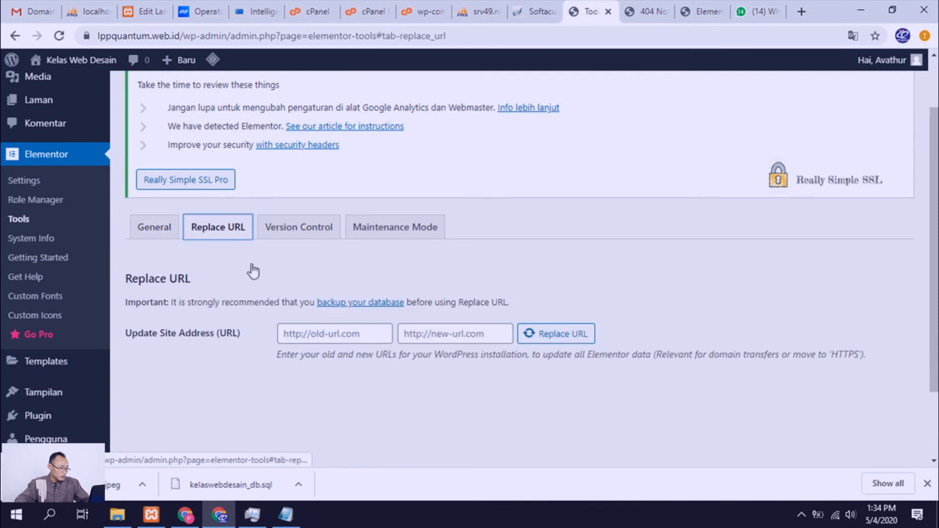
scroll(269, 293, up, 1)
click(310, 385)
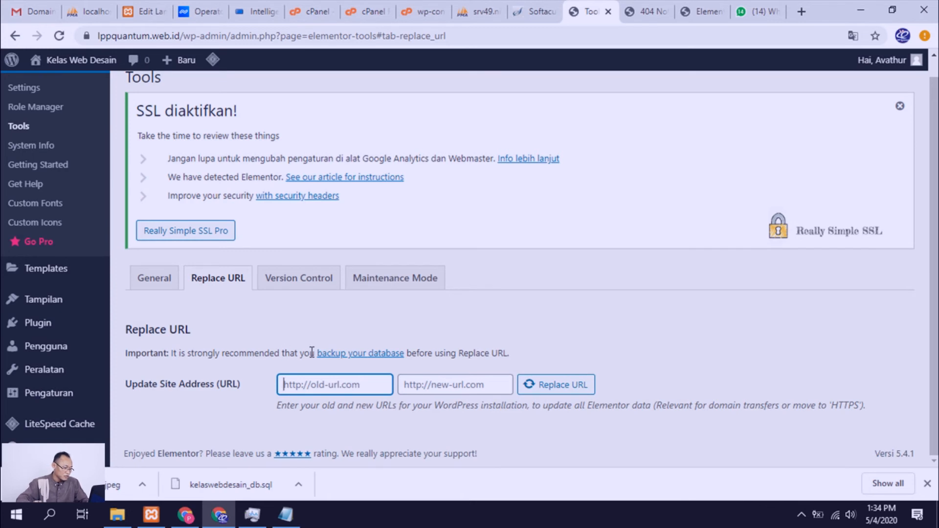
text(lo)
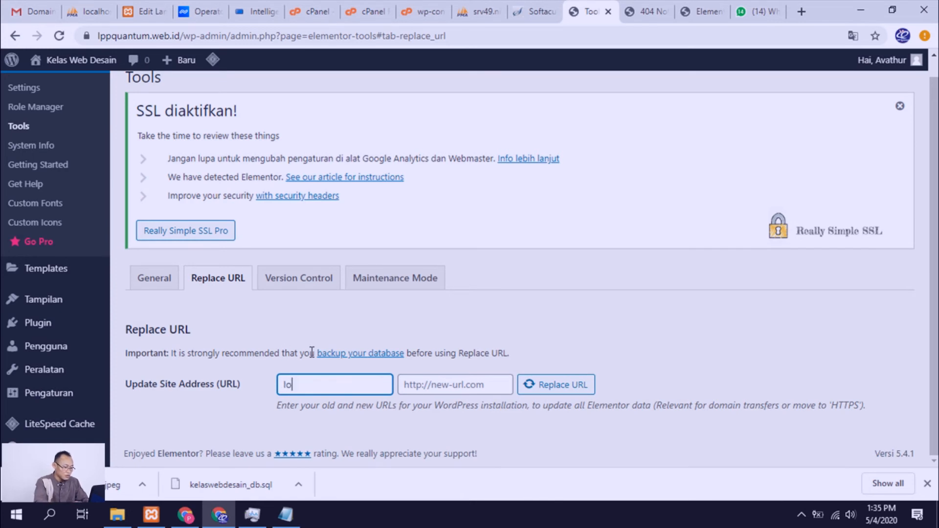
text(calhost/kelaswe)
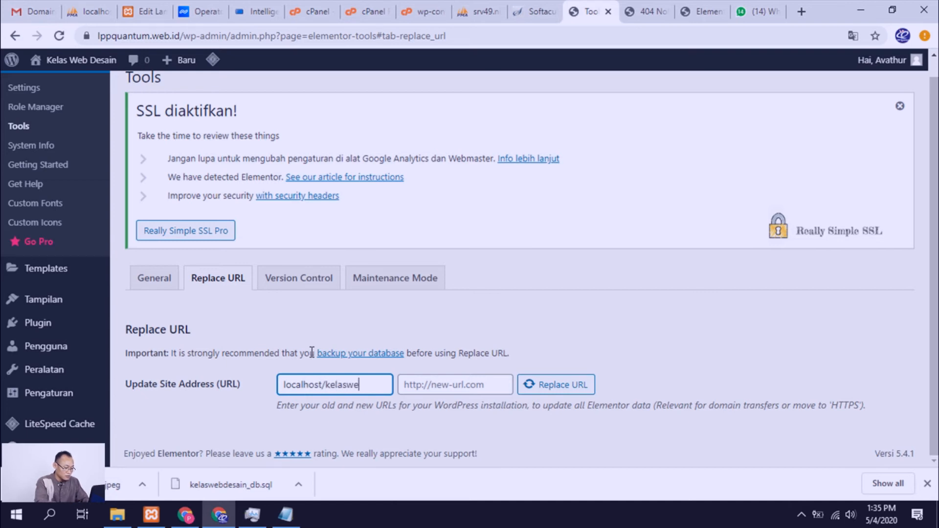
text(bdesain)
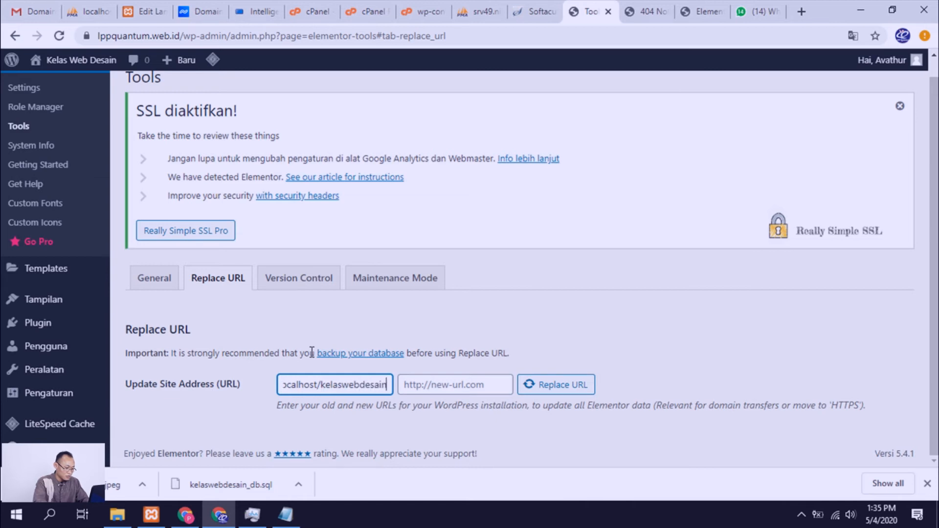
key(Tab)
text(h)
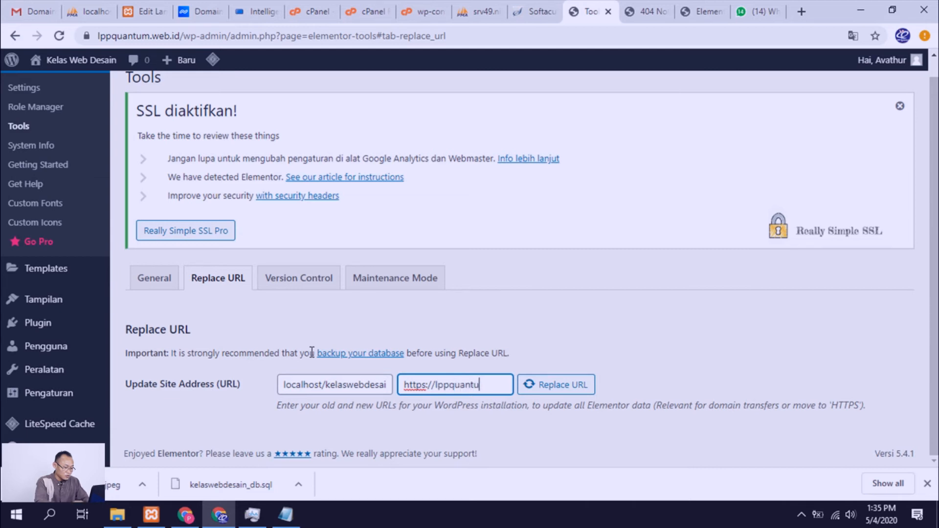
text(ttps://lppquantum.com)
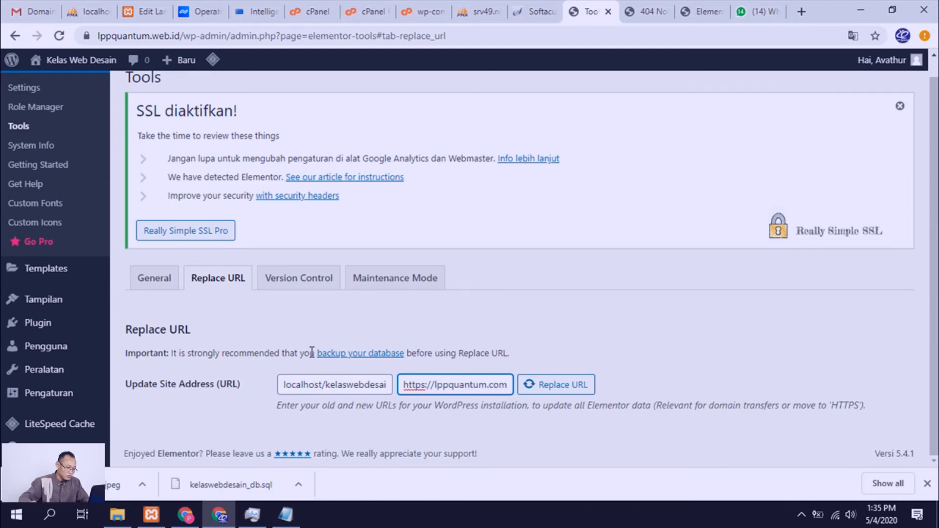
text(b.id)
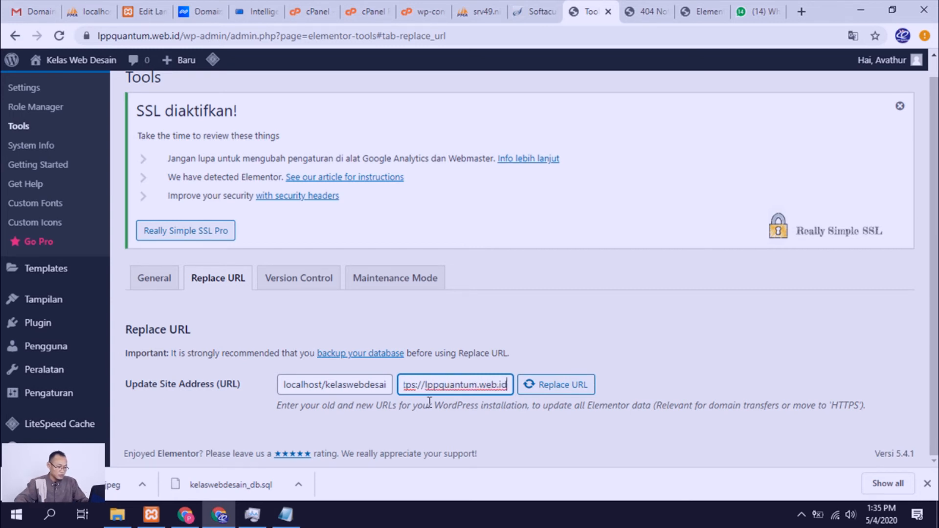
click(559, 389)
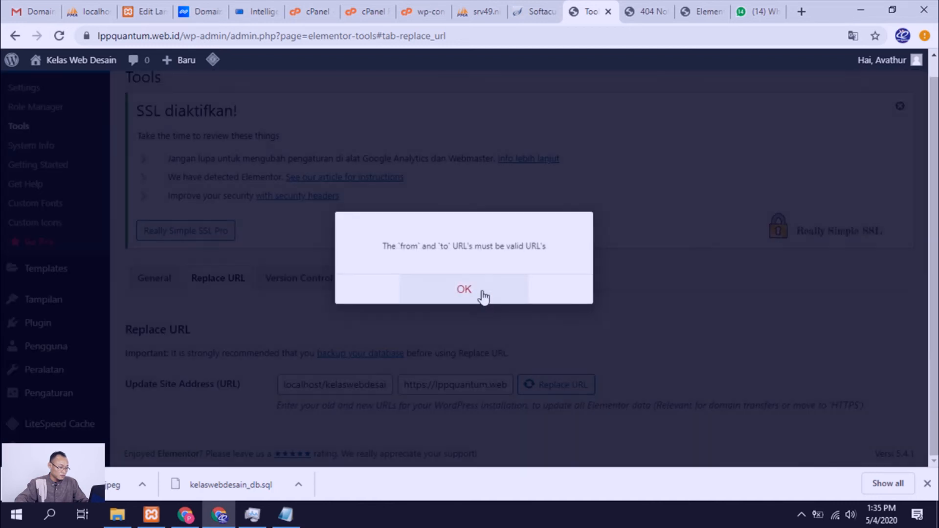
click(483, 295)
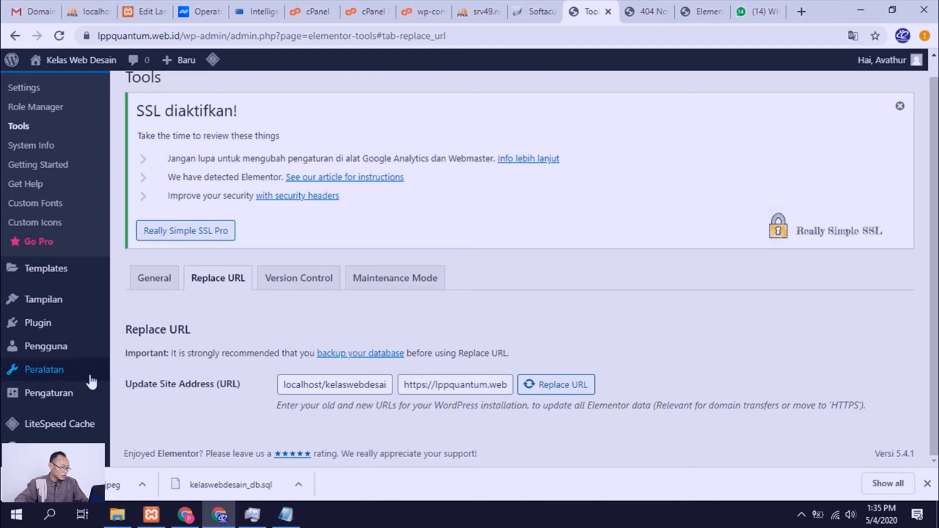
Step: Check the WordPress and site addresses in the general settings and save the settings
mouse_move(56, 394)
click(148, 248)
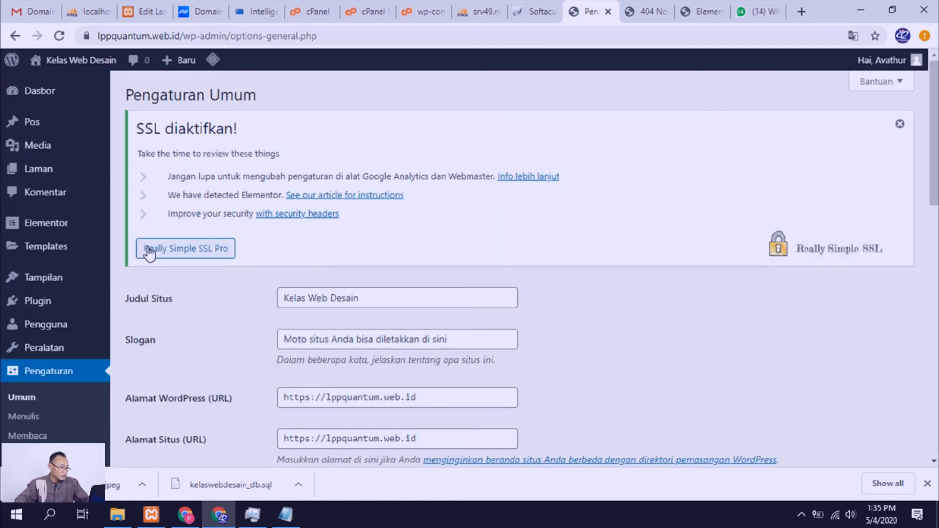
scroll(136, 304, down, 4)
scroll(162, 313, down, 3)
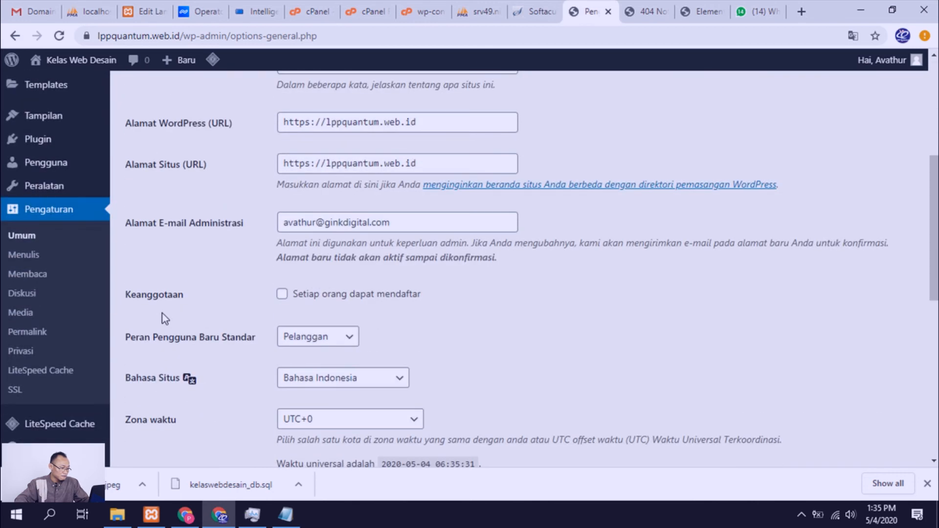
scroll(162, 313, up, 3)
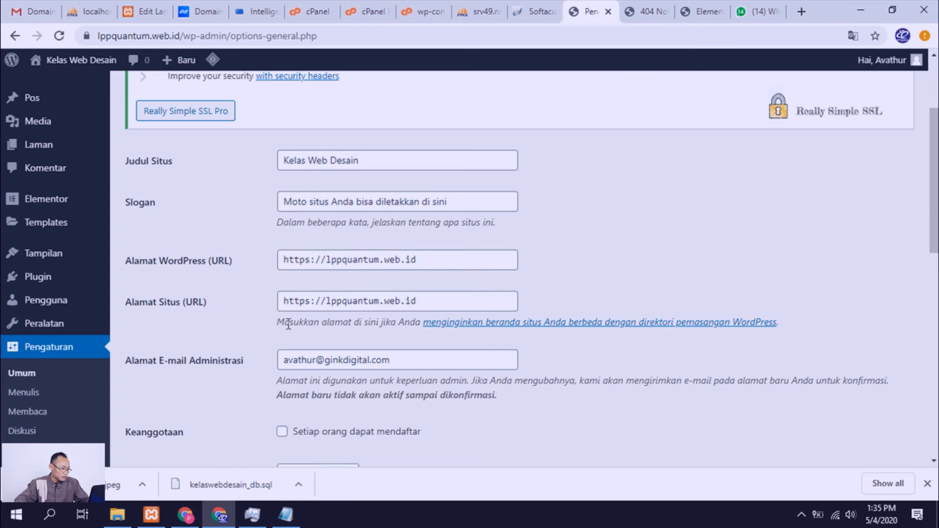
scroll(288, 325, down, 2)
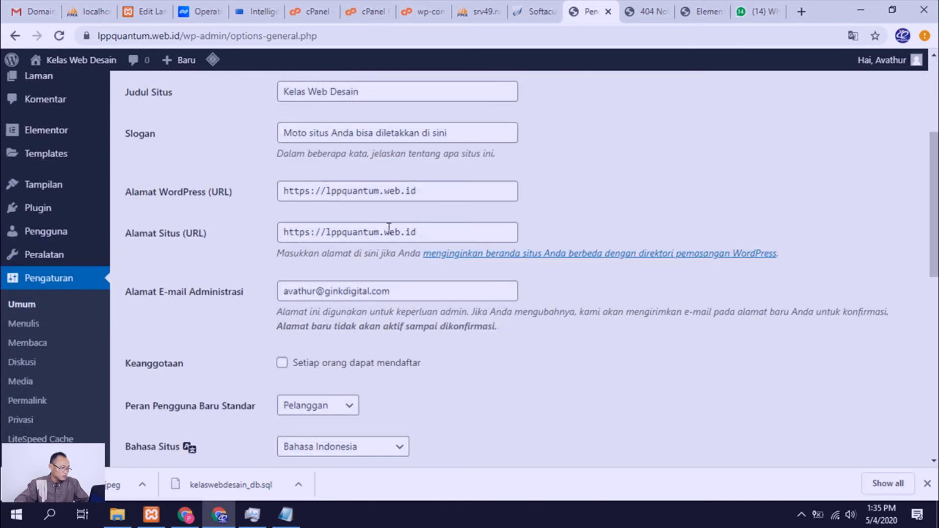
scroll(368, 195, up, 2)
scroll(368, 195, down, 10)
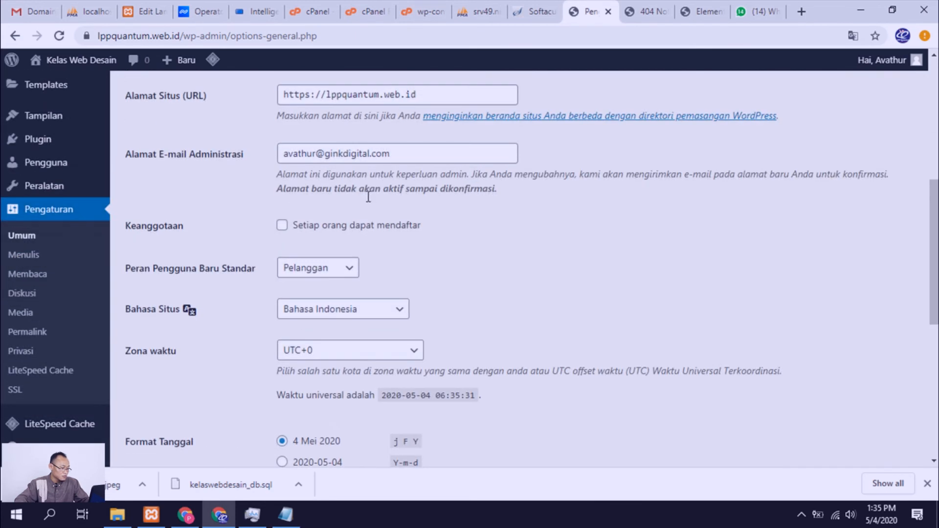
scroll(366, 216, down, 5)
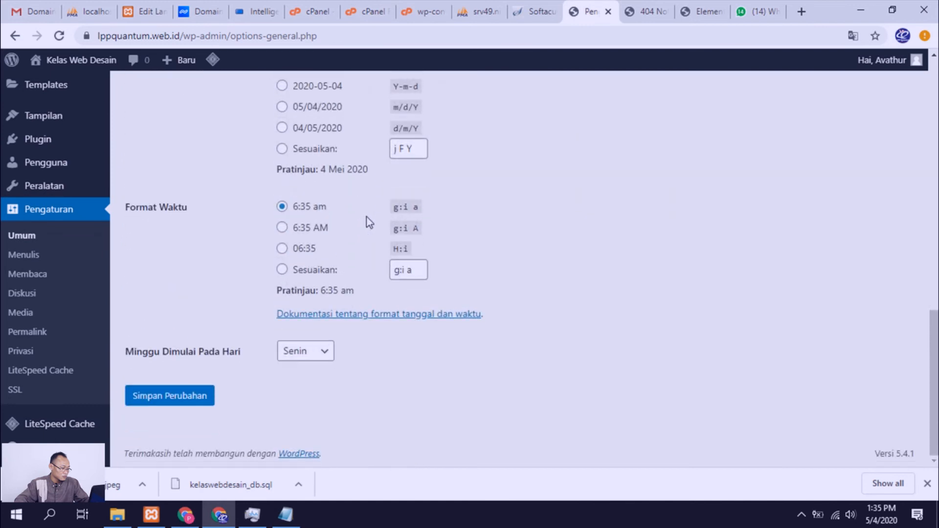
click(175, 403)
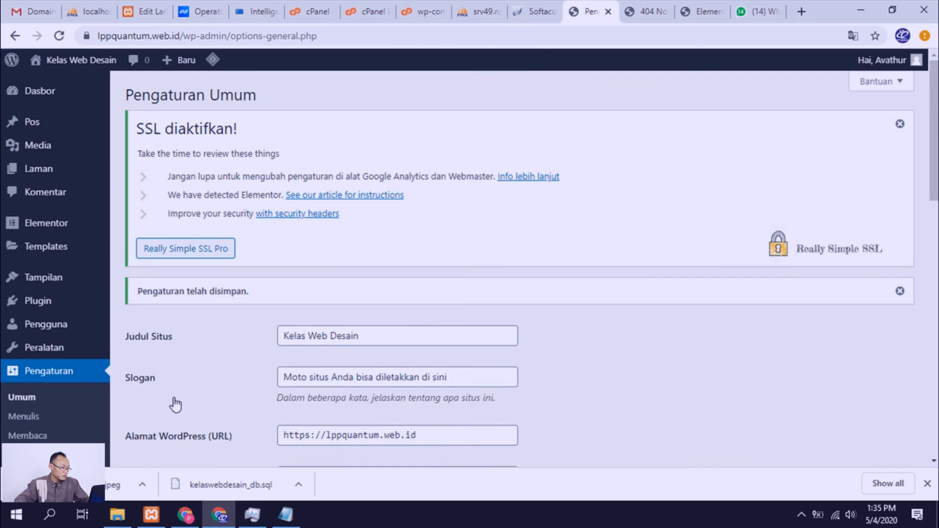
scroll(208, 345, down, 3)
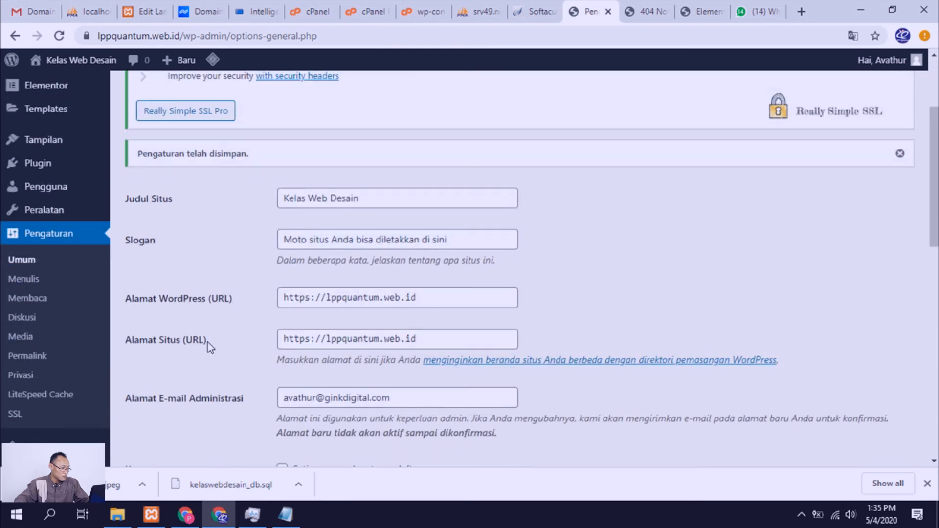
scroll(207, 345, down, 5)
scroll(209, 346, up, 4)
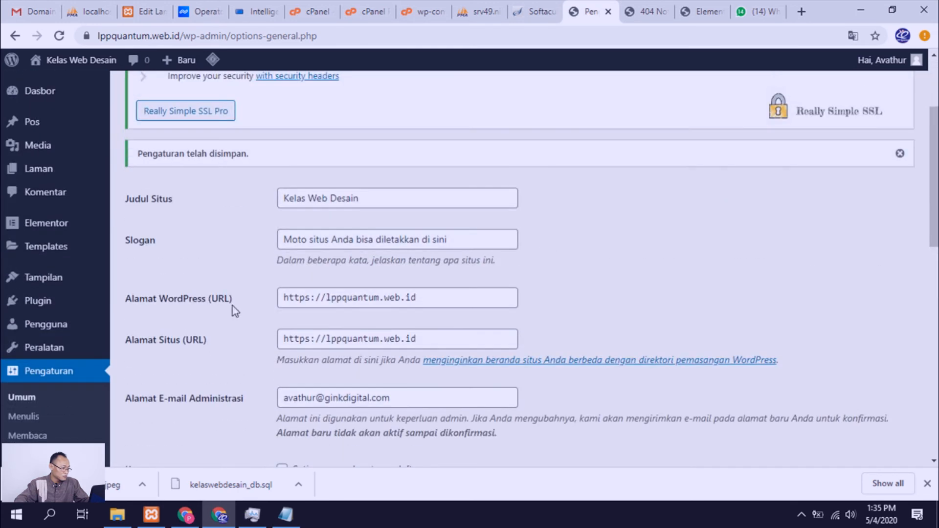
Step: Open the list of all pages, then switch to the browser tab holding the live kelas-web-desain page
click(47, 168)
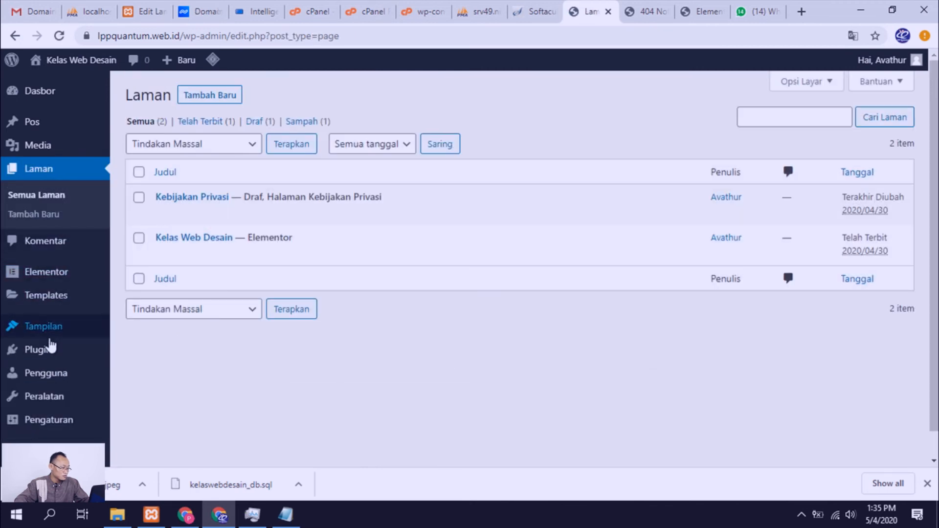
click(646, 11)
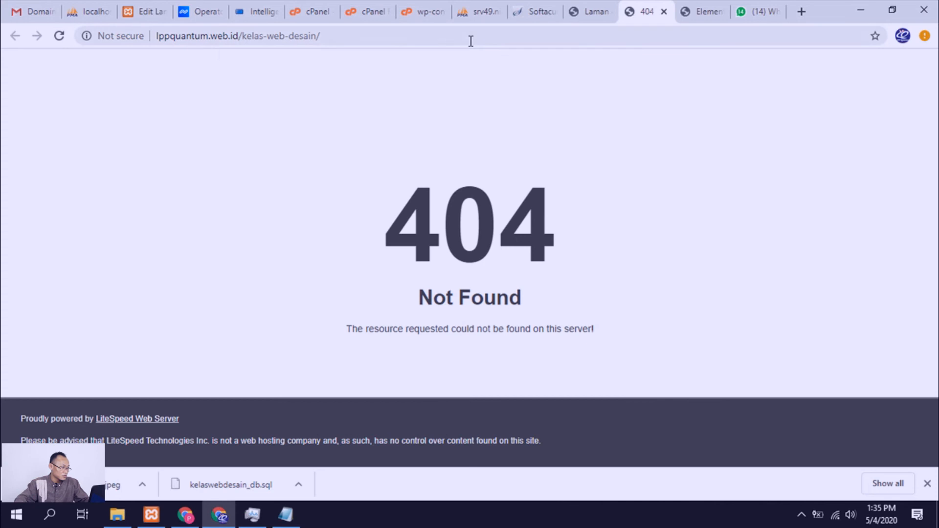
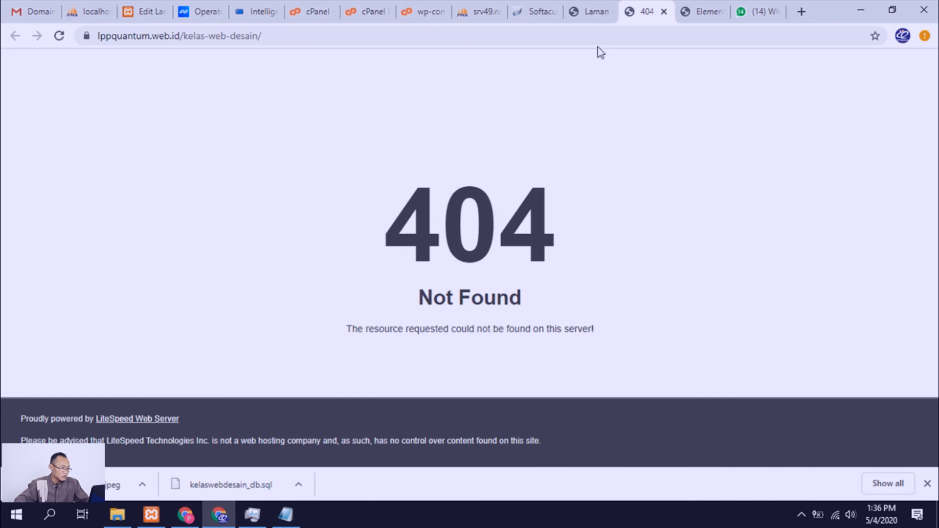
Step: Return to the WordPress pages list and open the permalink settings
click(598, 14)
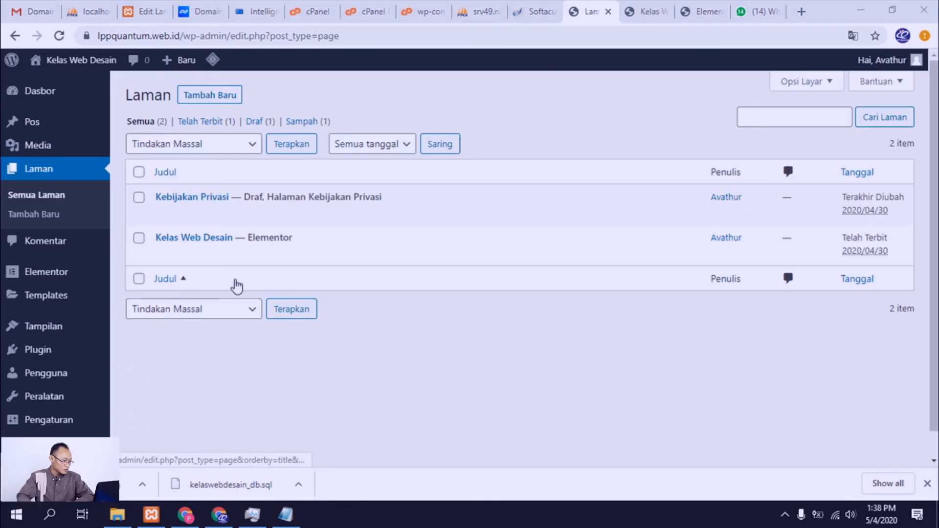
mouse_move(72, 304)
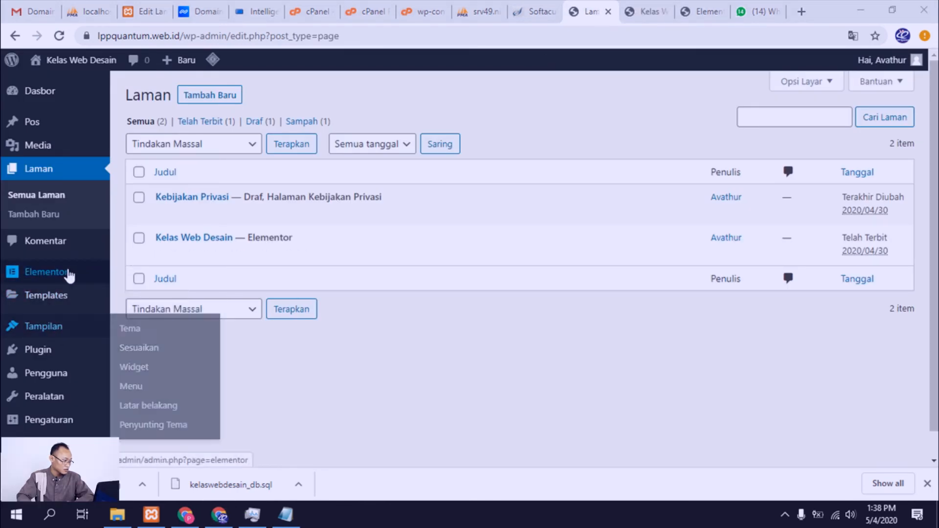
mouse_move(61, 273)
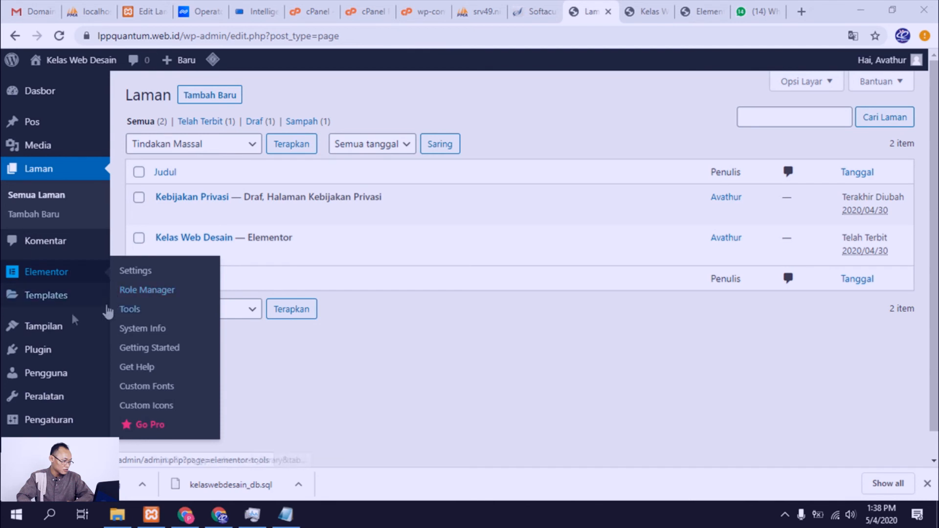
mouse_move(50, 361)
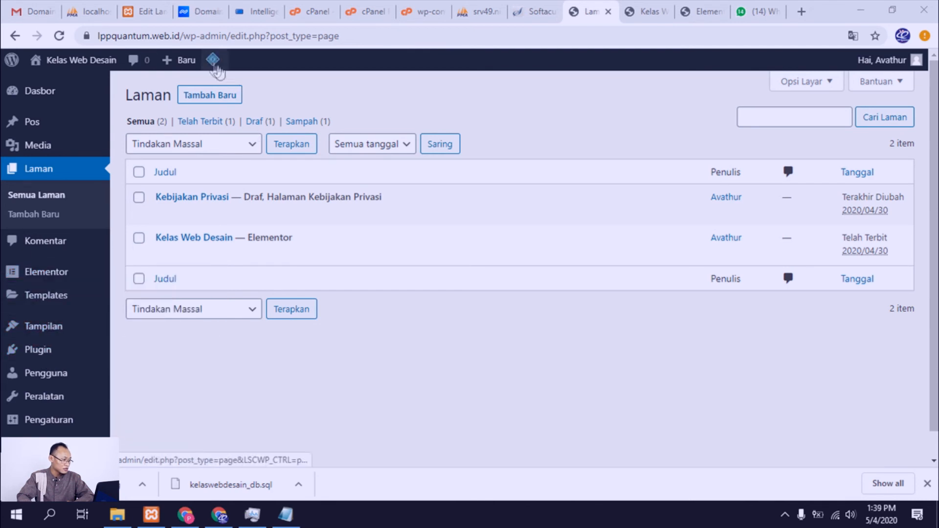
mouse_move(62, 419)
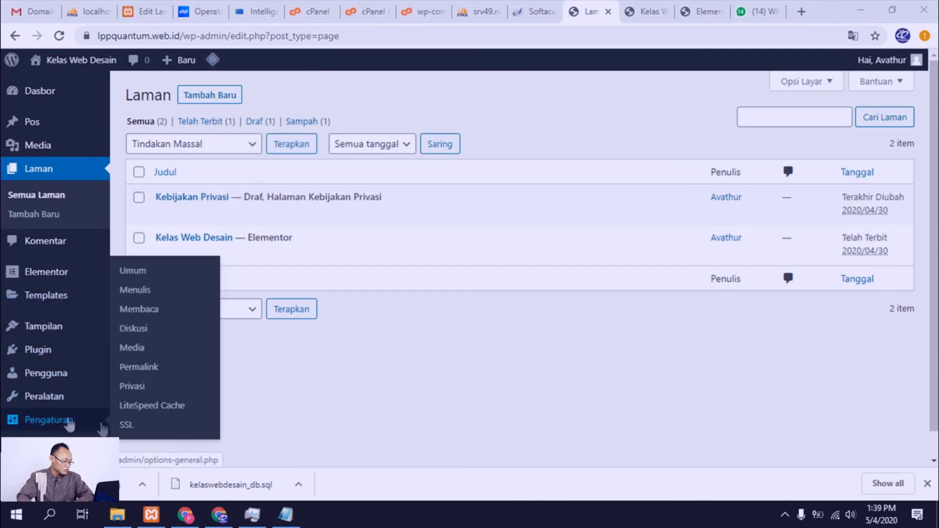
click(156, 373)
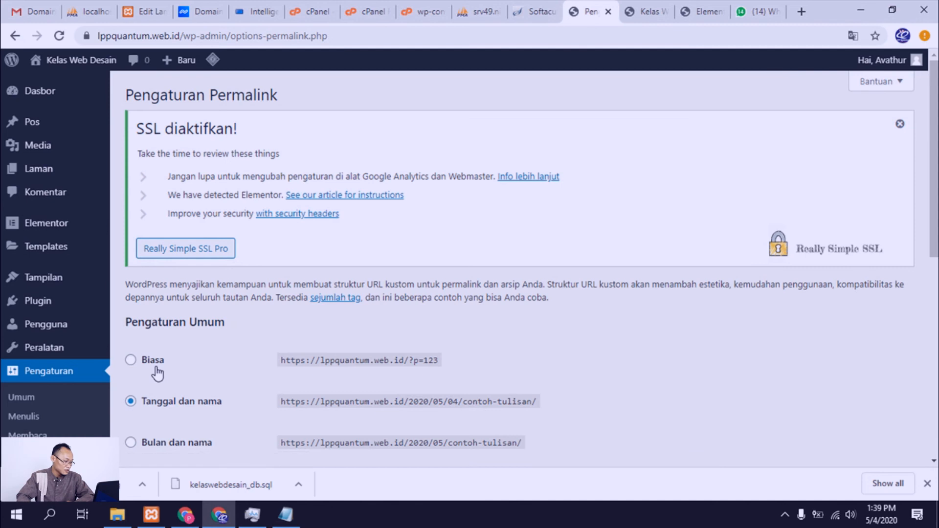
Step: Set the permalink structure to the post name, /%postname%/, and save the changes
scroll(284, 368, down, 4)
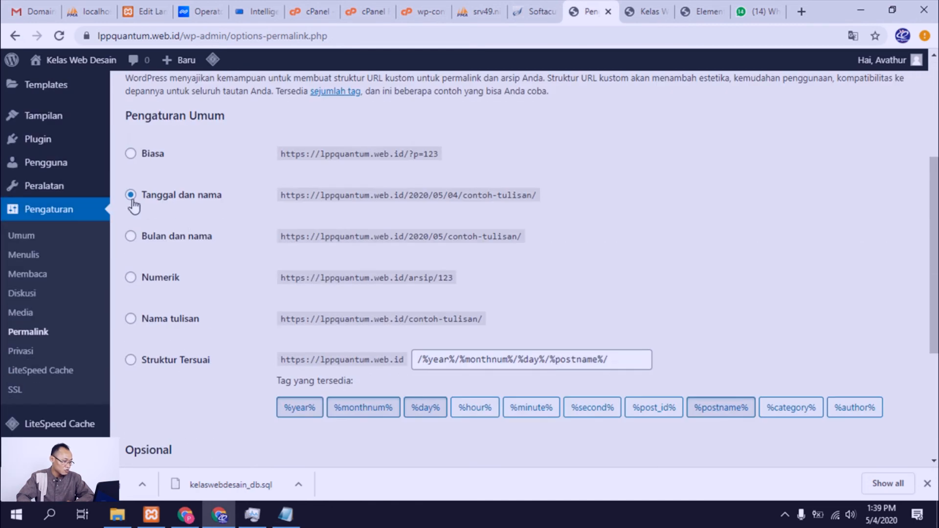
click(131, 320)
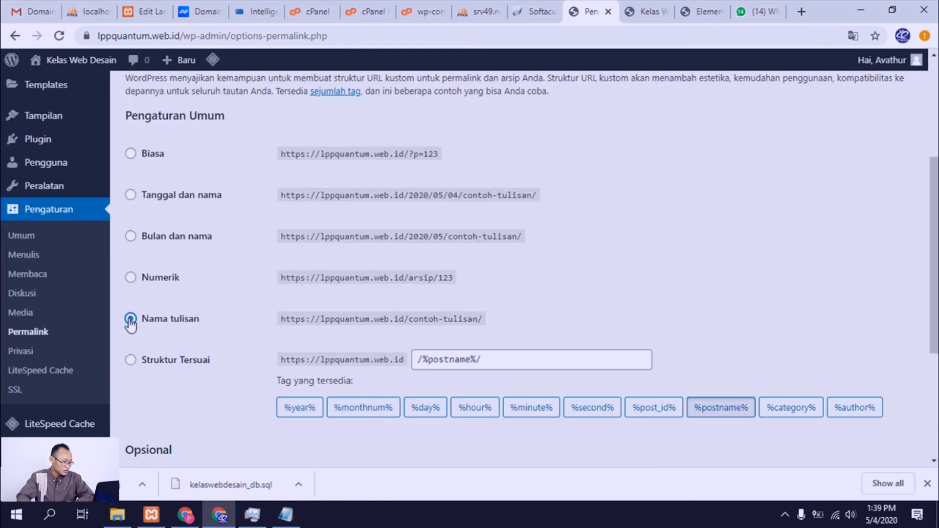
scroll(416, 381, down, 1)
double_click(440, 292)
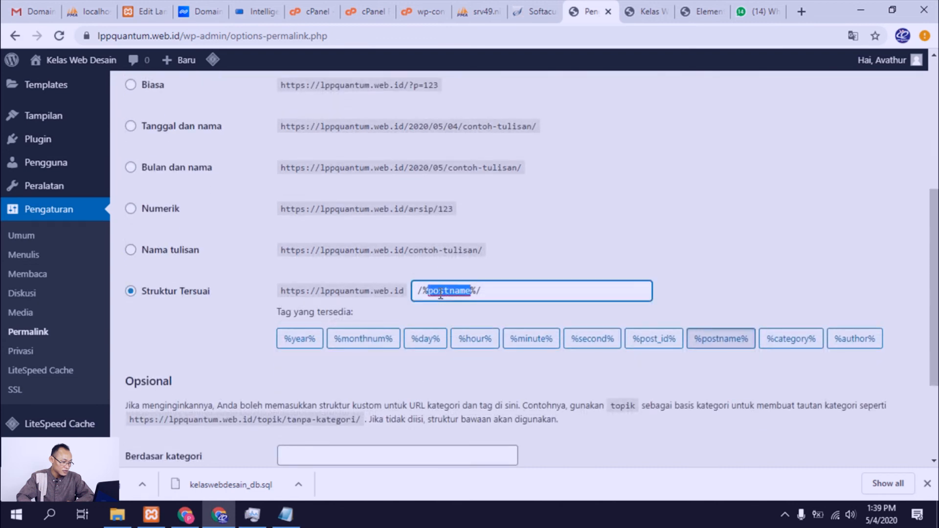
click(429, 289)
double_click(466, 294)
scroll(259, 330, down, 3)
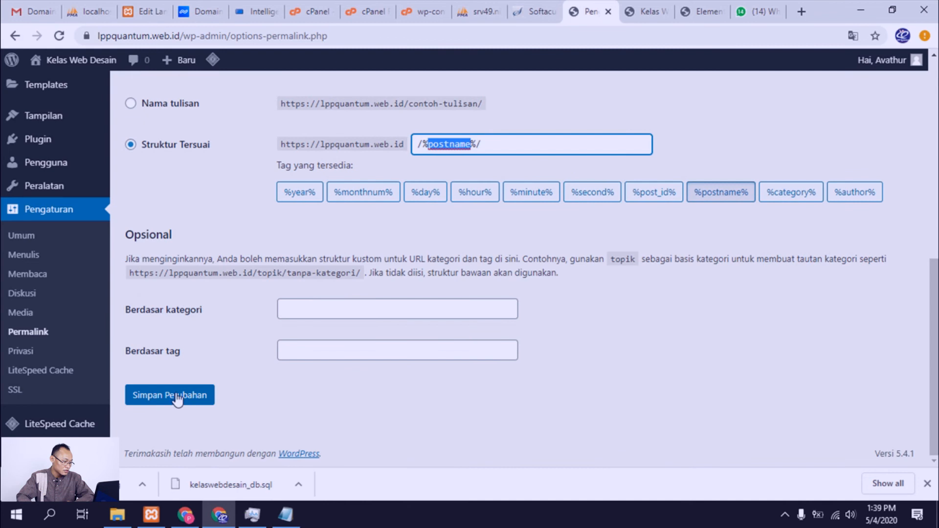
click(177, 397)
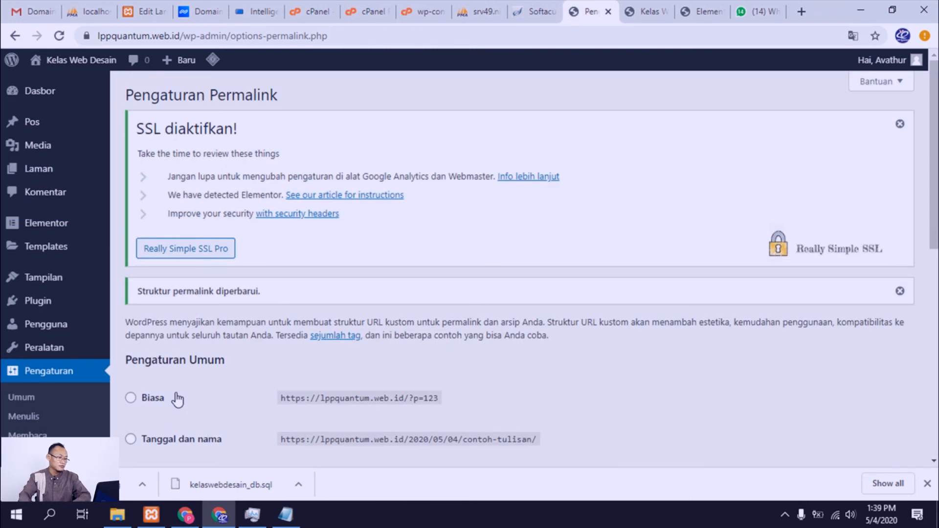
Step: Regenerate Elementor's CSS files and sync its library in the Elementor tools, then open the Replace URL settings
mouse_move(57, 221)
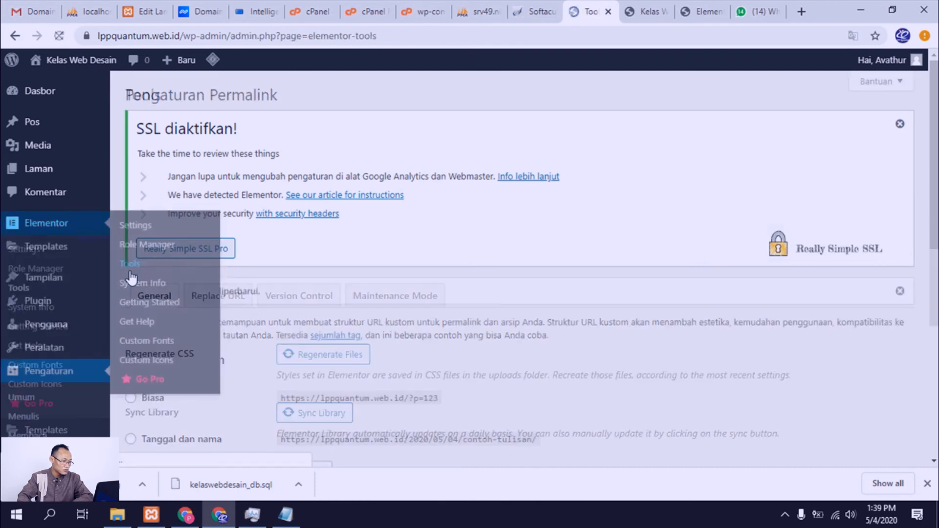
scroll(196, 311, down, 3)
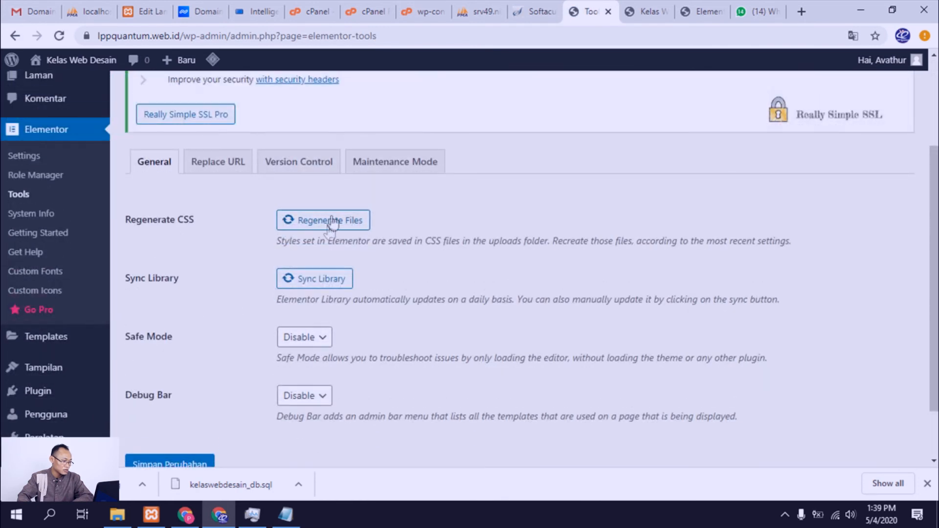
click(330, 231)
click(311, 279)
click(227, 165)
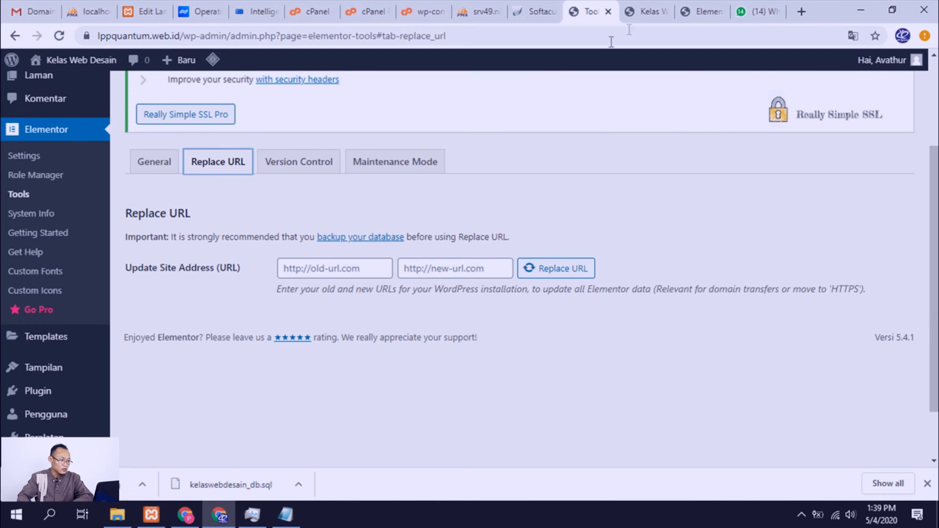
Step: Go back to the pages list and open the Kelas Web Desain page in the Elementor editor in a new browser tab
scroll(73, 176, up, 3)
click(54, 172)
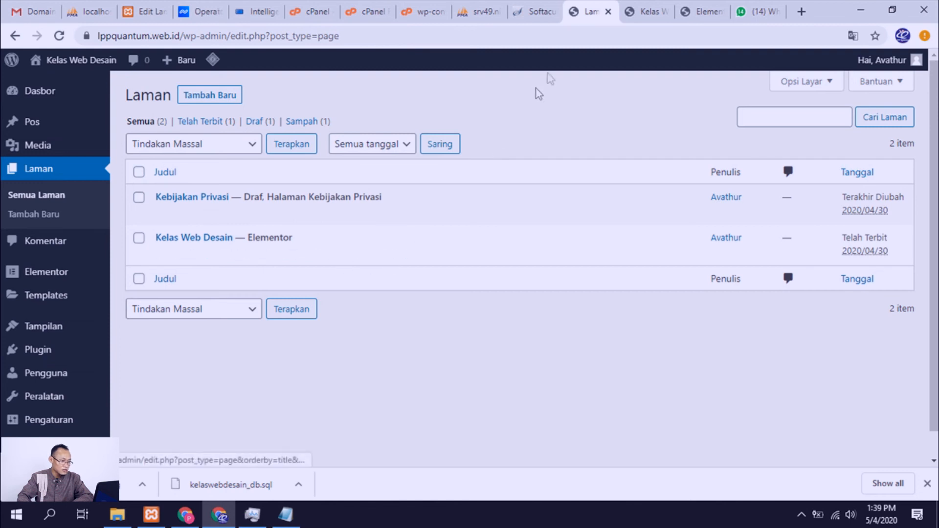
click(697, 11)
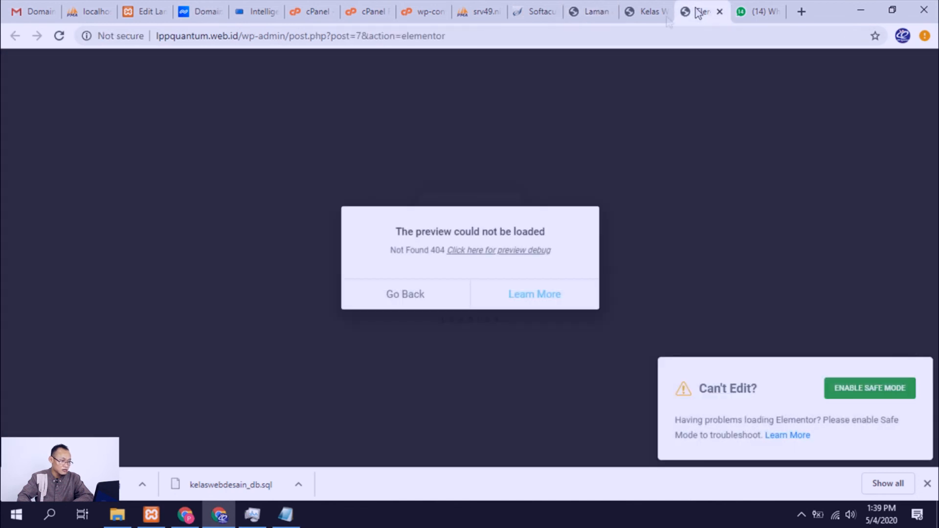
click(605, 13)
right_click(373, 254)
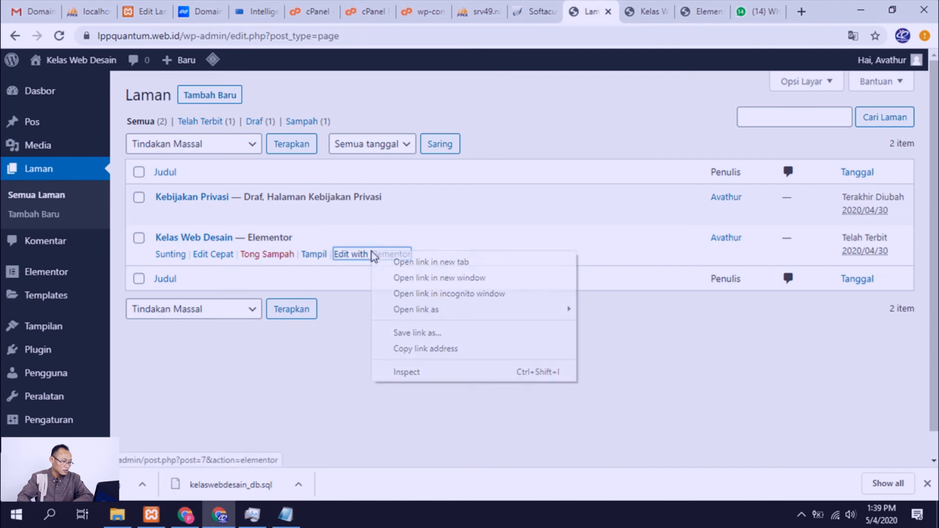
click(430, 262)
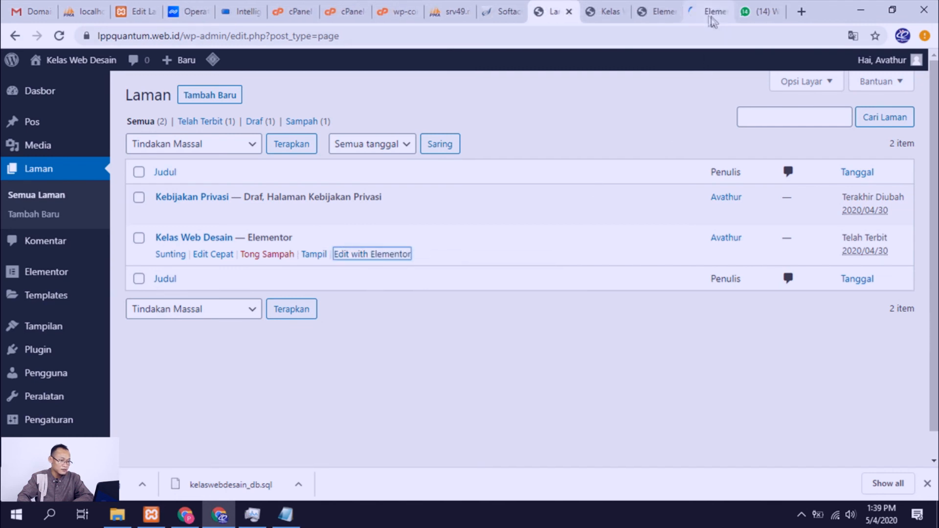
click(709, 17)
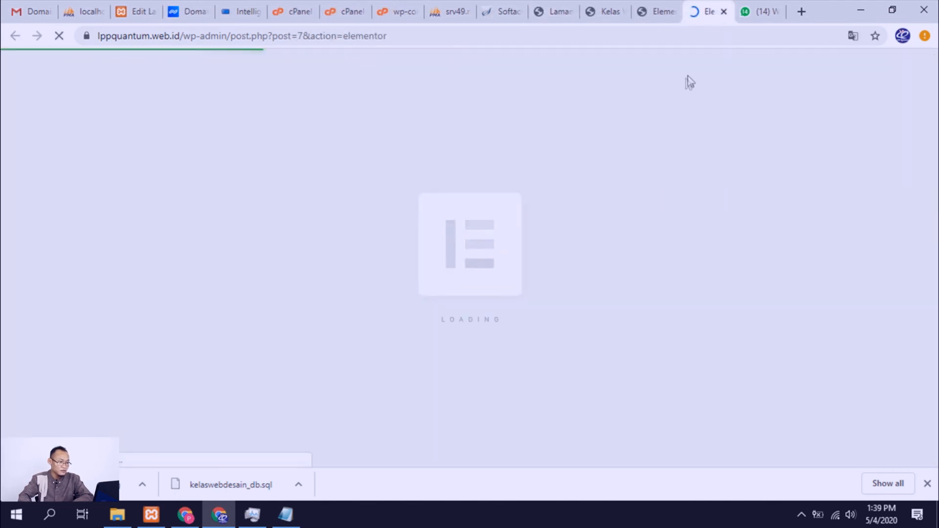
Step: Close the old live-page tab and the earlier Elementor editor tab with the preview error
click(638, 14)
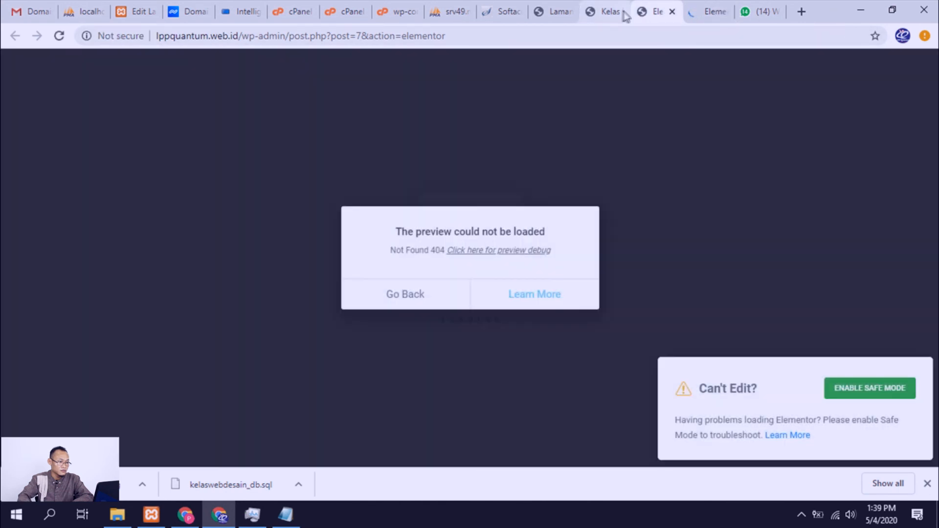
click(624, 14)
click(621, 12)
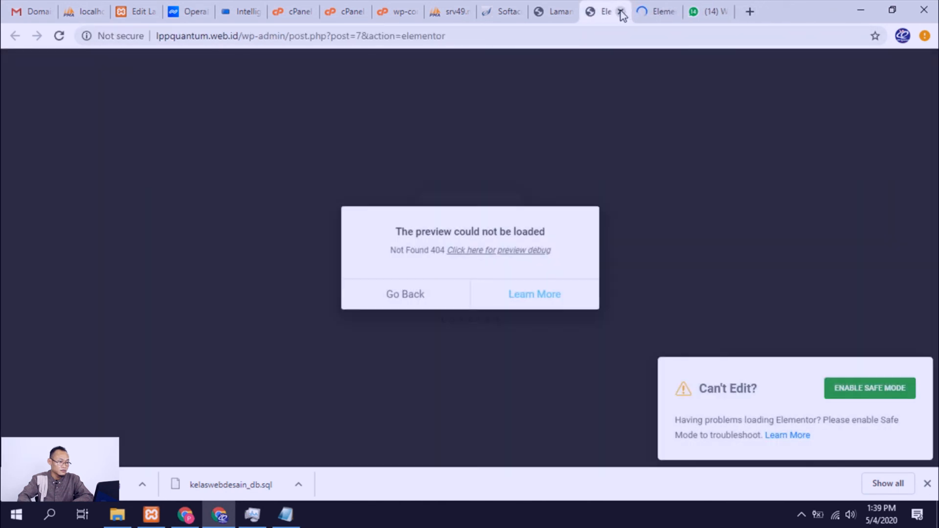
click(622, 12)
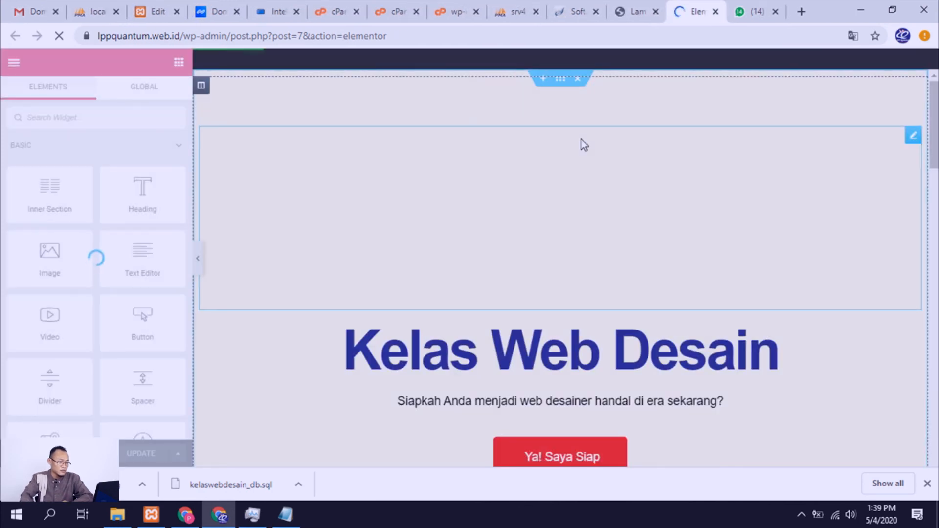
Step: Look over the Kelas Web Desain page in the Elementor editor, then preview it in a new tab and examine its sections
scroll(587, 181, down, 4)
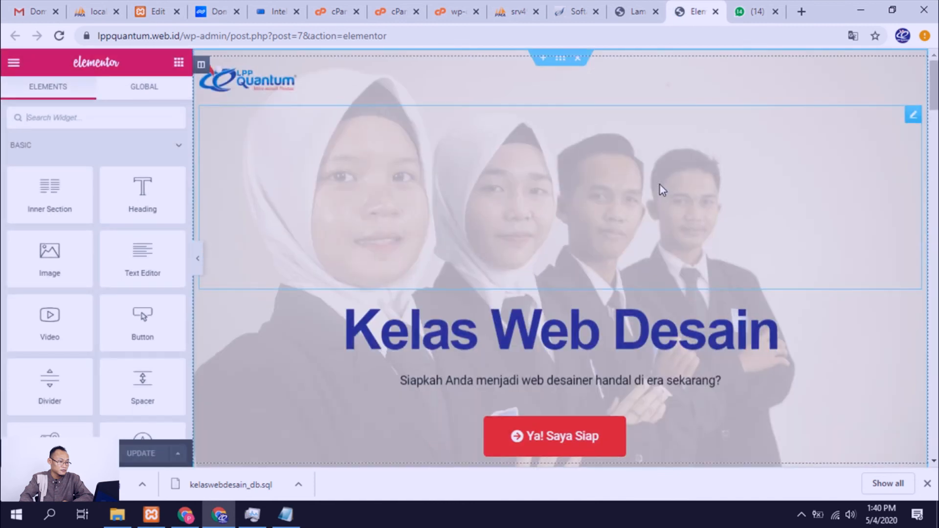
scroll(659, 186, down, 5)
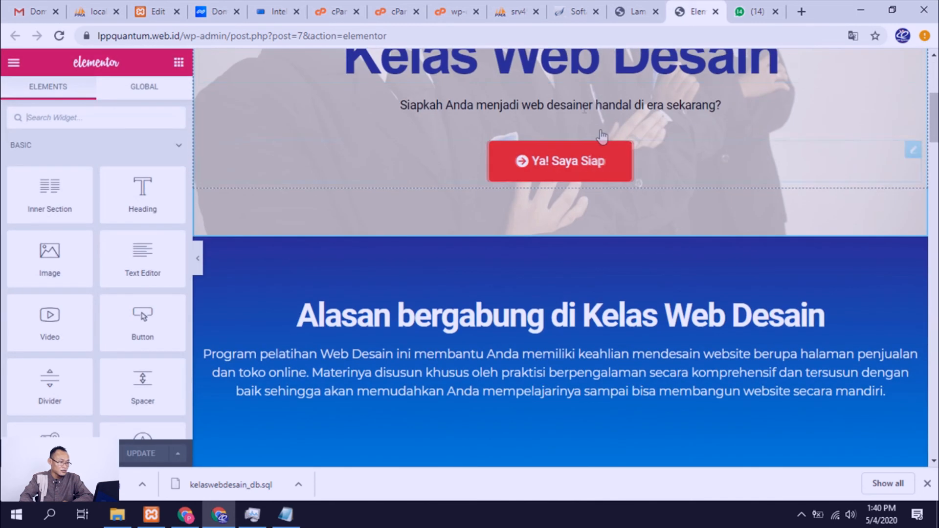
click(636, 11)
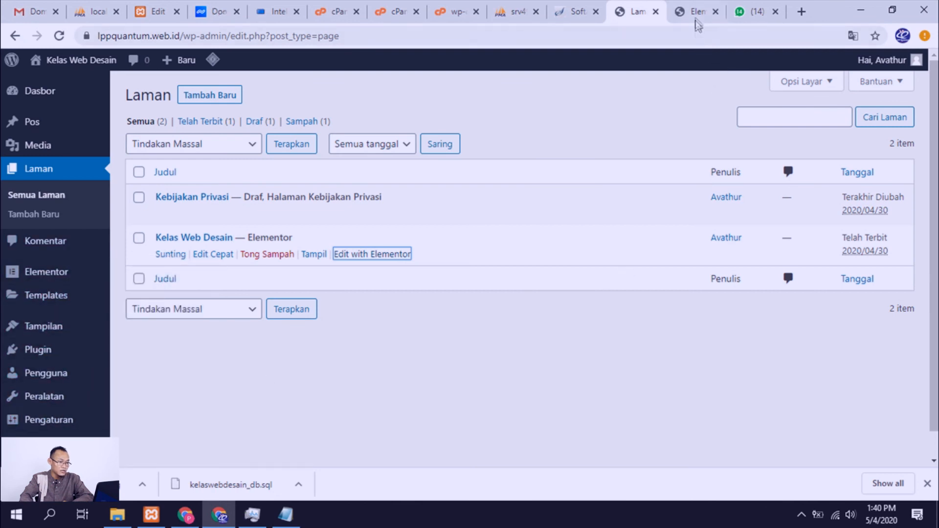
click(695, 13)
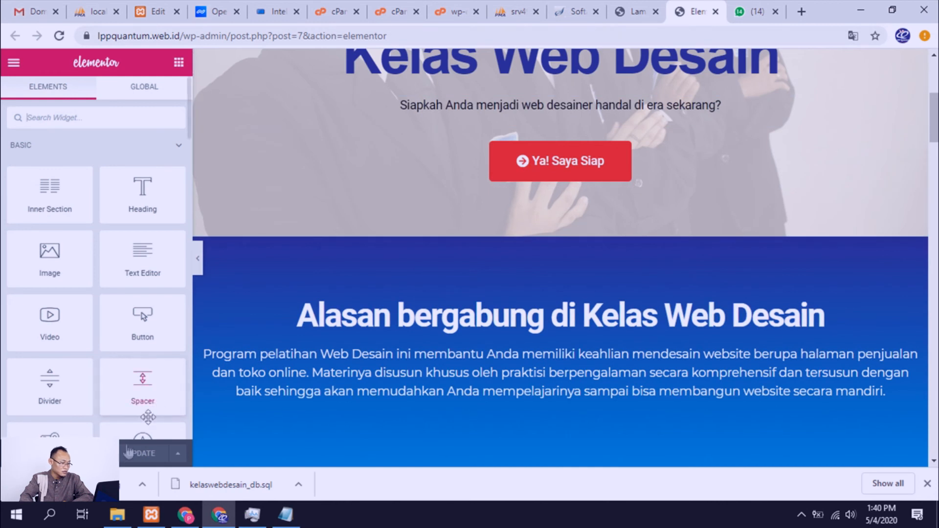
click(102, 454)
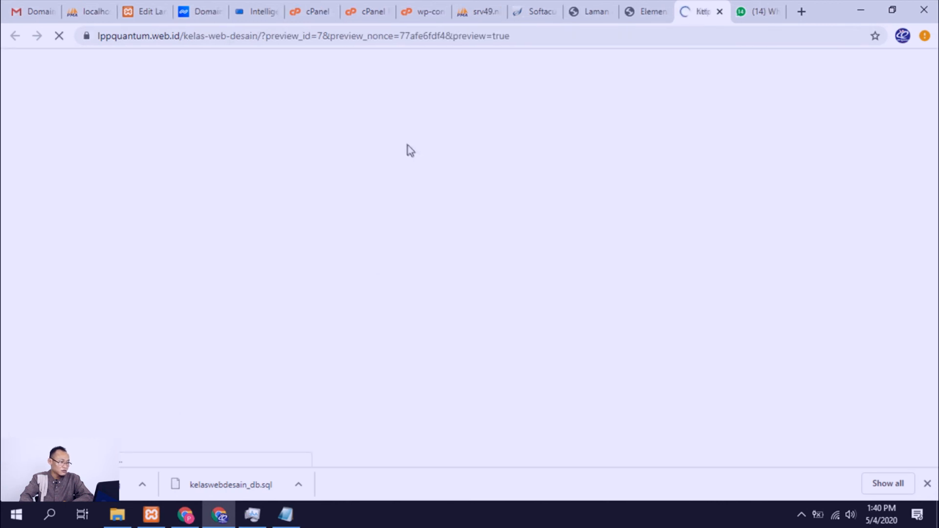
scroll(379, 210, down, 10)
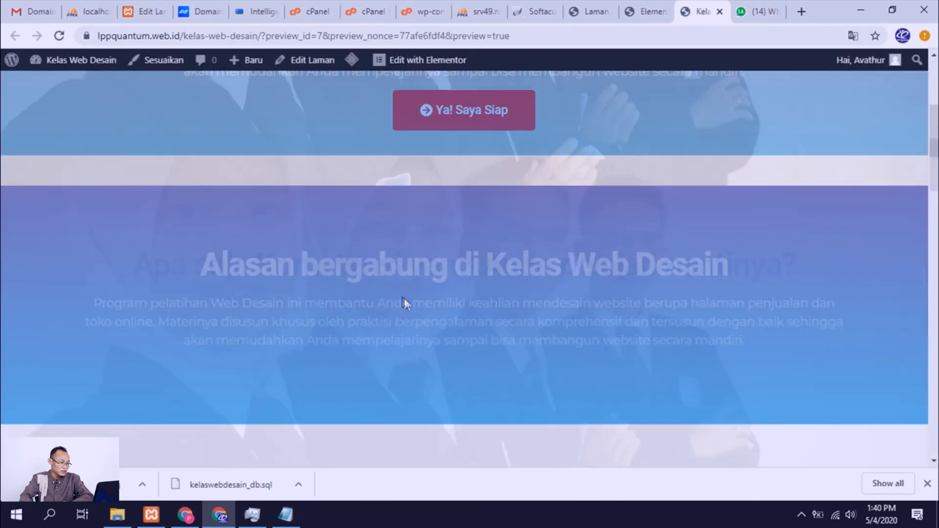
scroll(403, 297, up, 10)
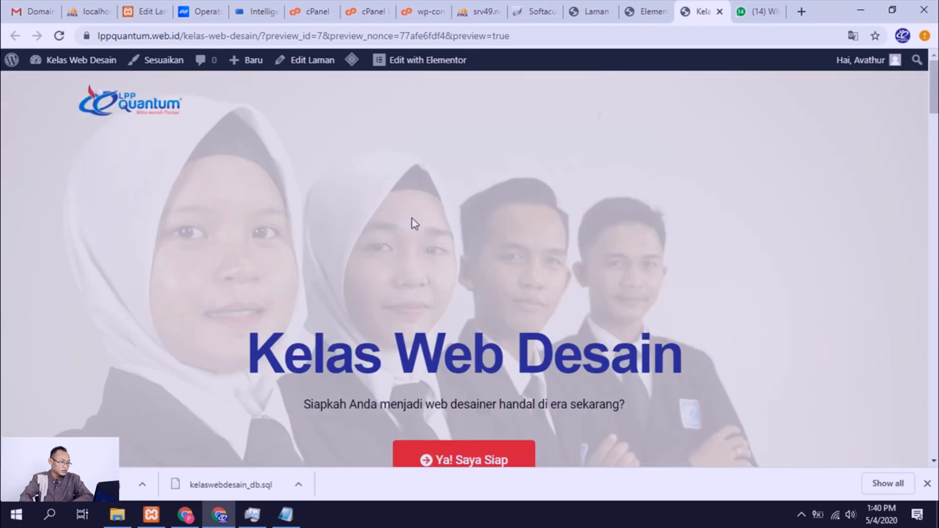
Step: Remove the preview parameters from the address, load lppquantum.web.id/kelas-web-desain/ and review the live page down to its footer
drag(525, 41, 271, 39)
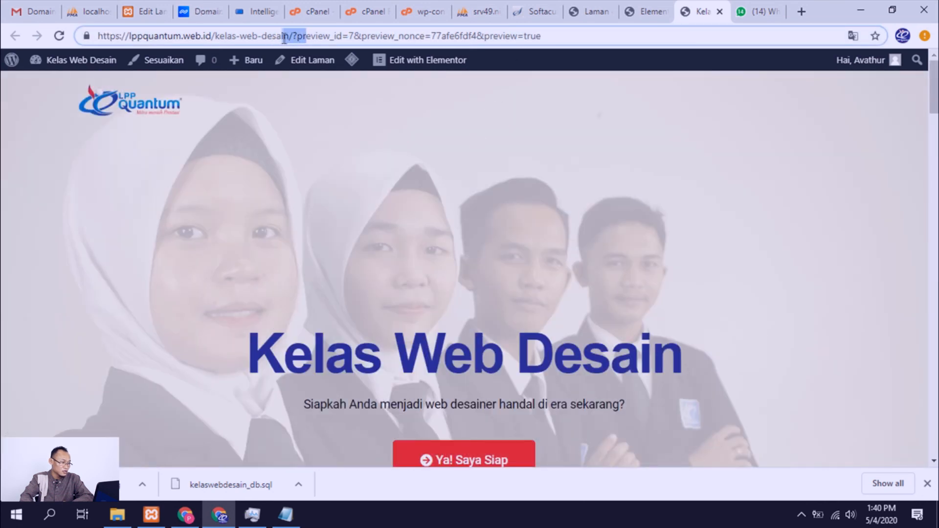
drag(546, 35, 317, 30)
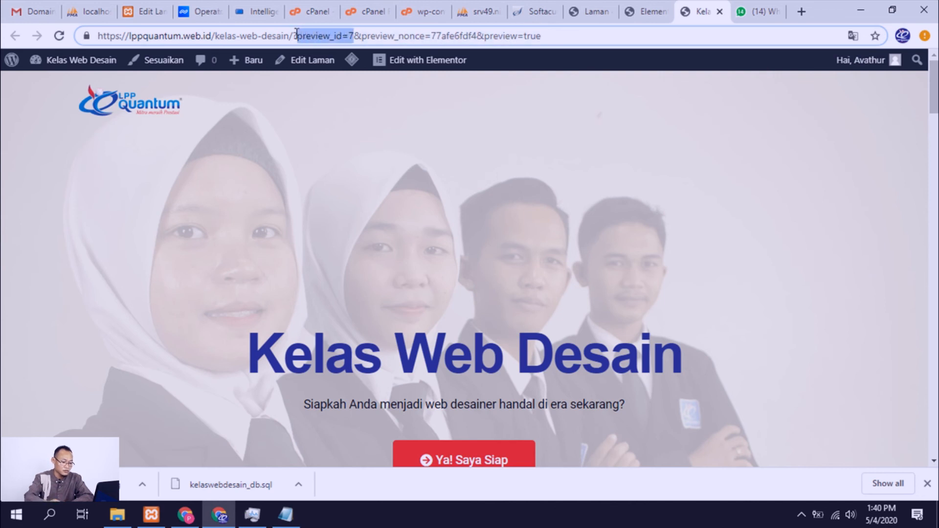
key(Delete)
key(Delete)
key(Delete)
key(Delete)
key(Delete)
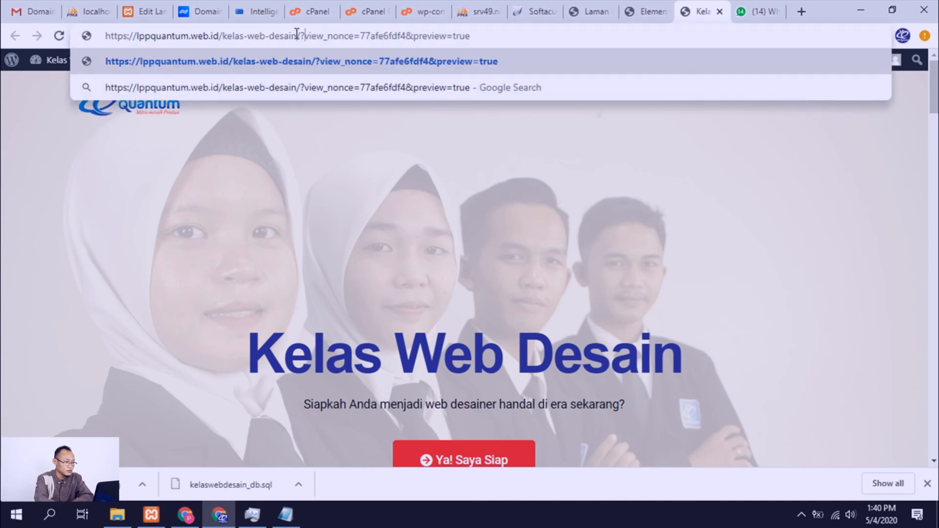
key(Delete)
key(Delete)
key(Delete)
key(Delete)
key(Delete)
key(Delete)
key(Delete)
key(Delete)
key(Delete)
key(Delete)
key(Delete)
key(Delete)
key(Delete)
key(Delete)
key(Delete)
key(Delete)
key(Delete)
key(Delete)
key(Delete)
key(Delete)
key(BackSpace)
key(Return)
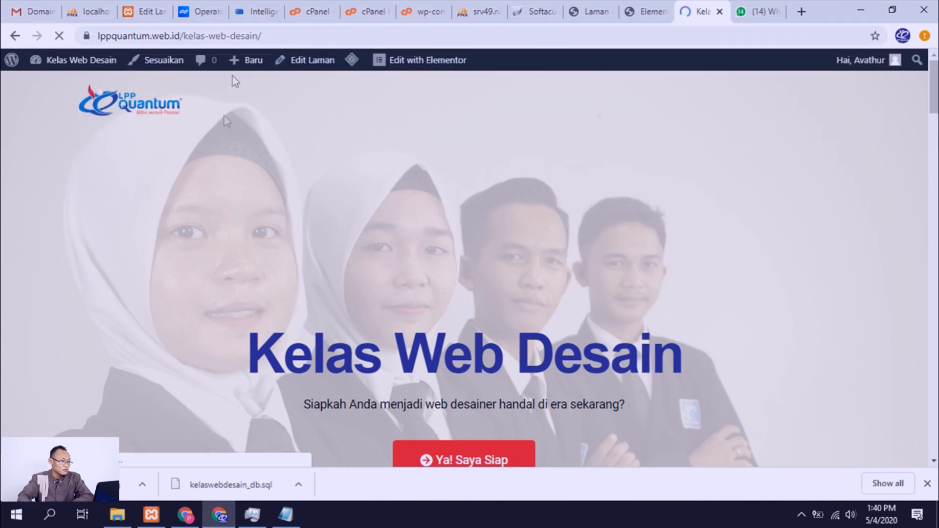
scroll(271, 181, down, 4)
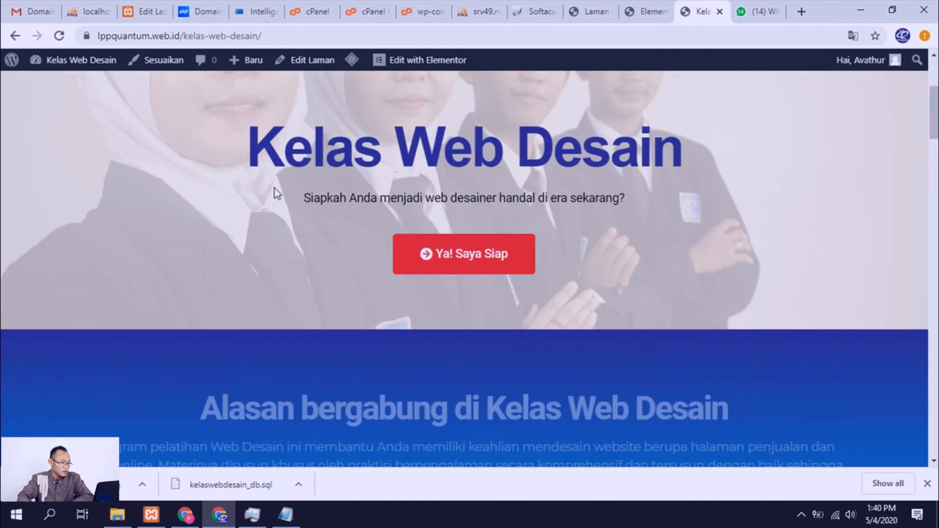
scroll(278, 193, down, 18)
scroll(284, 218, down, 20)
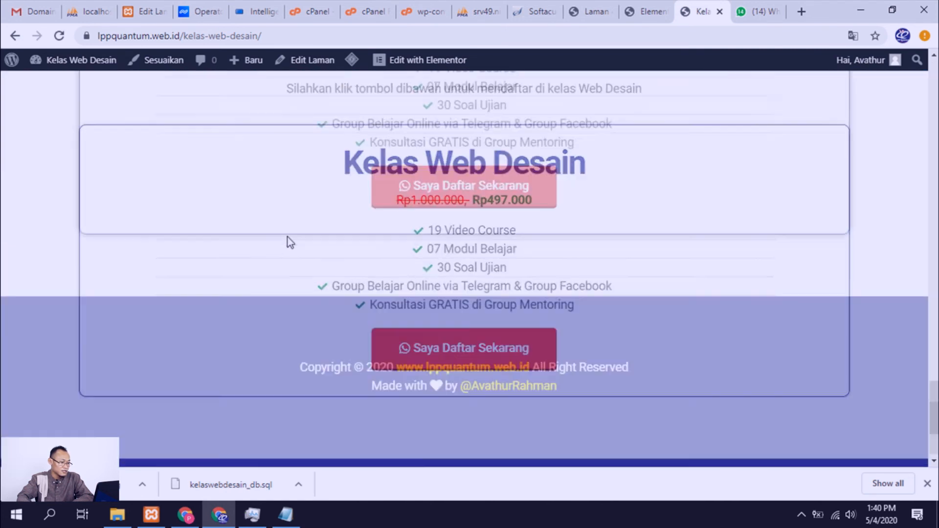
Step: Remove the kelas-web-desain path from the live page's address, load the lppquantum.web.id home page and look it over
scroll(289, 253, up, 10)
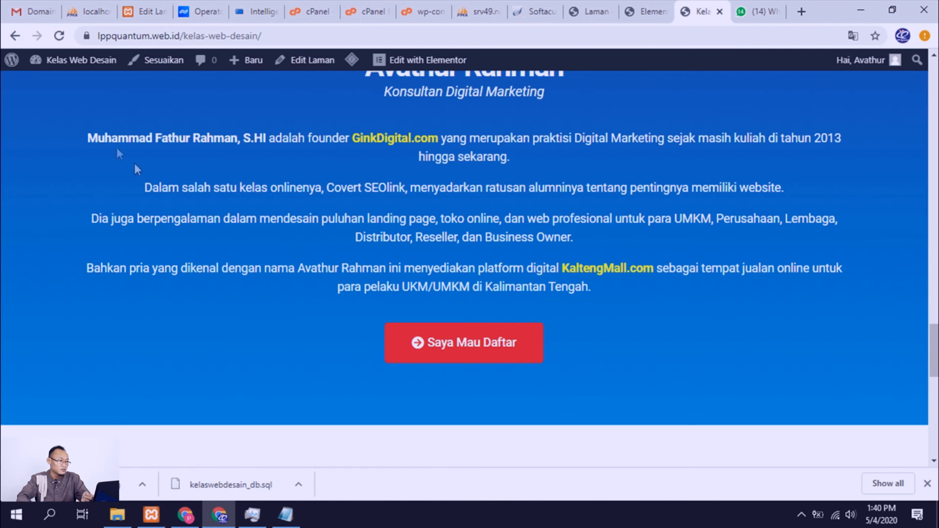
scroll(210, 68, up, 5)
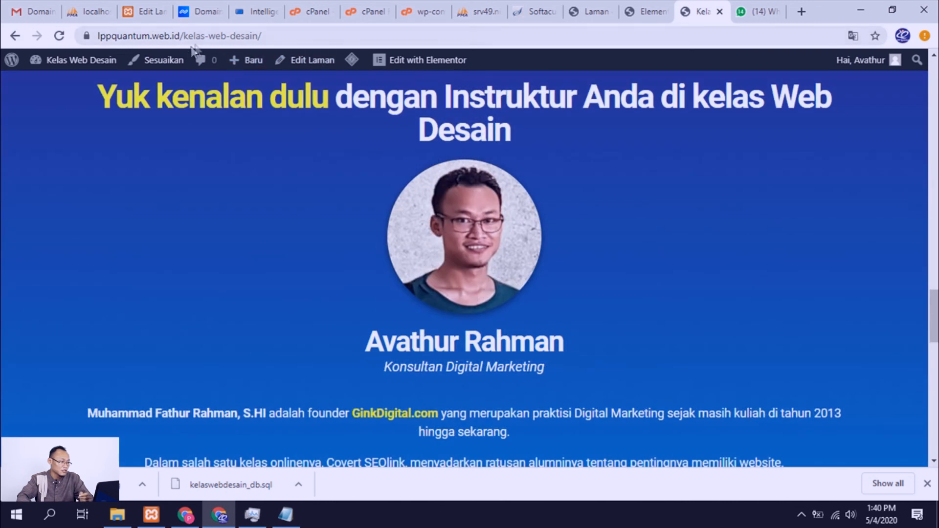
click(201, 39)
click(221, 42)
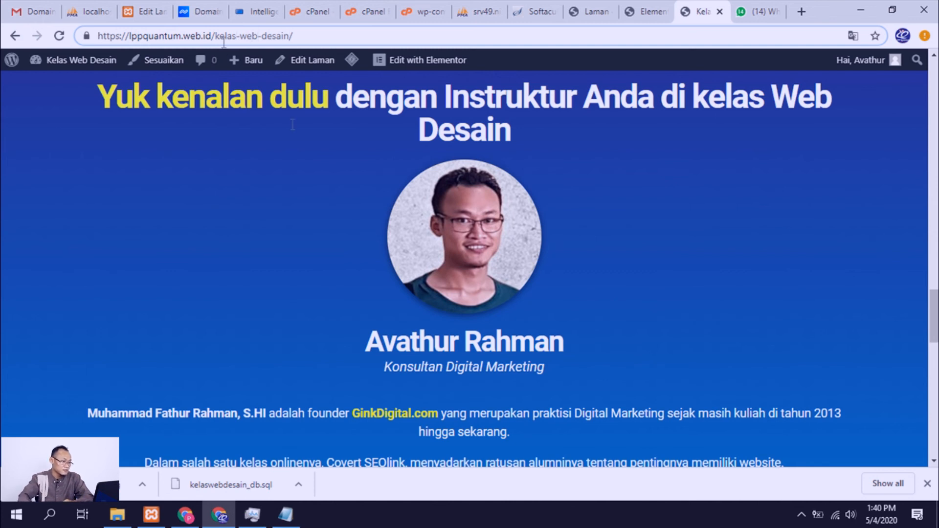
scroll(366, 90, up, 10)
click(331, 40)
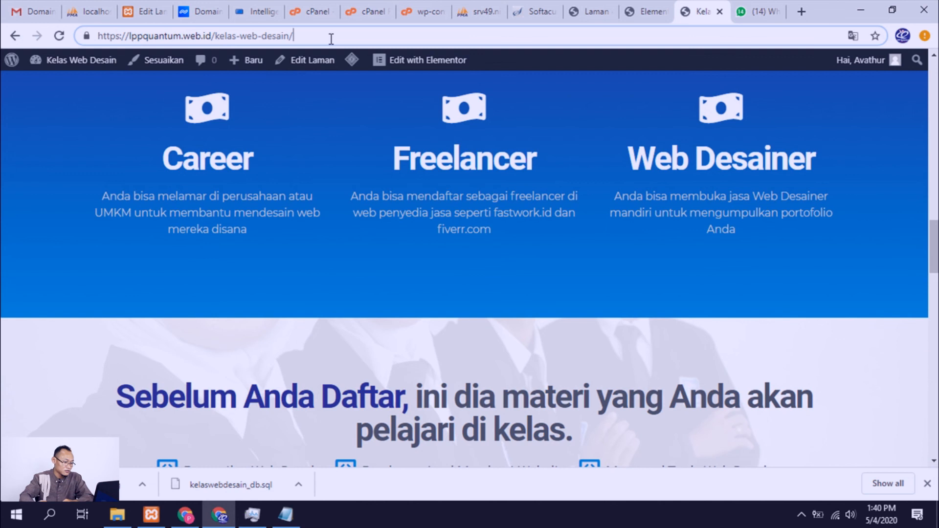
key(BackSpace)
key(BackSpace)
key(BackSpace)
key(BackSpace)
key(BackSpace)
key(BackSpace)
key(BackSpace)
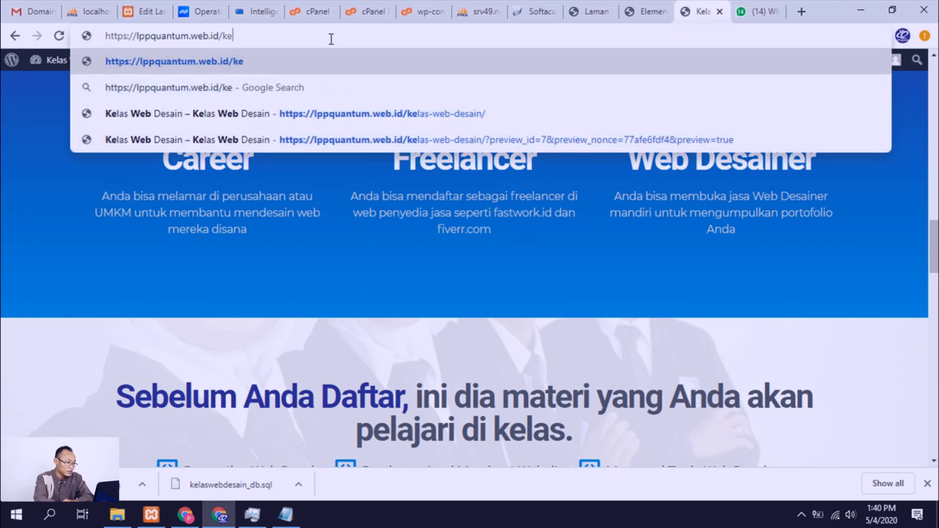
key(Return)
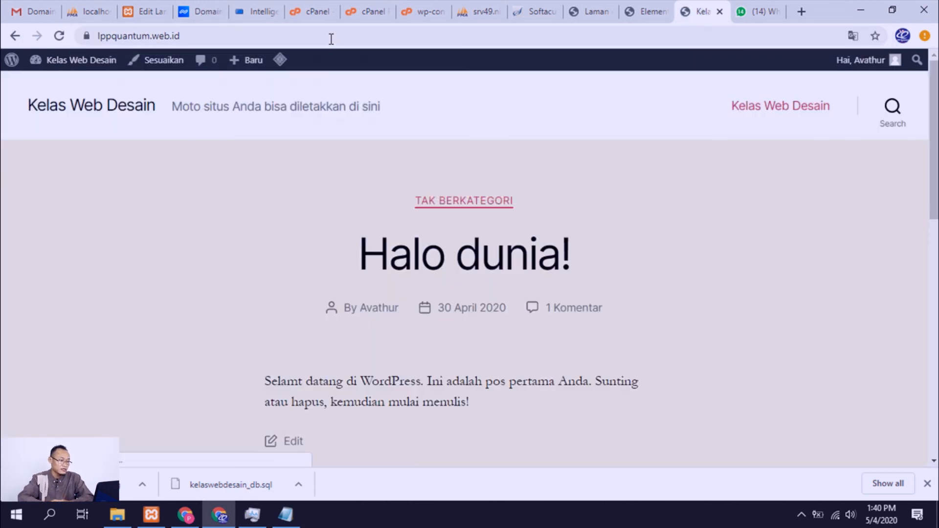
scroll(493, 282, down, 4)
scroll(494, 283, up, 4)
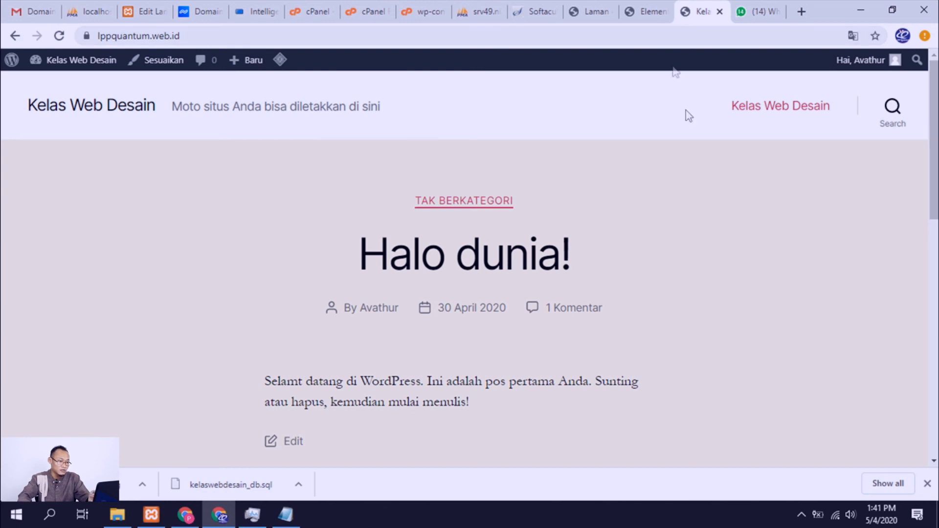
Step: Return to the WordPress admin pages list and open the Reading (Membaca) settings
click(607, 14)
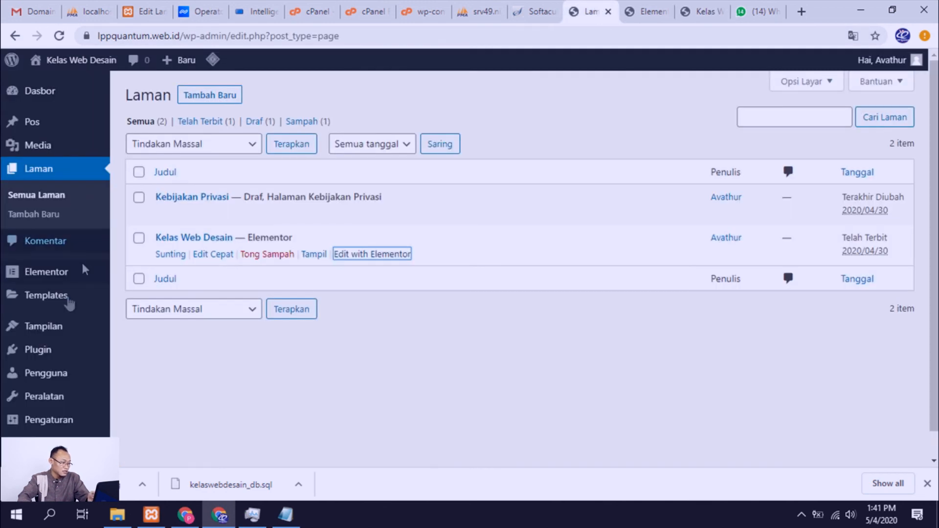
scroll(66, 338, down, 1)
mouse_move(69, 398)
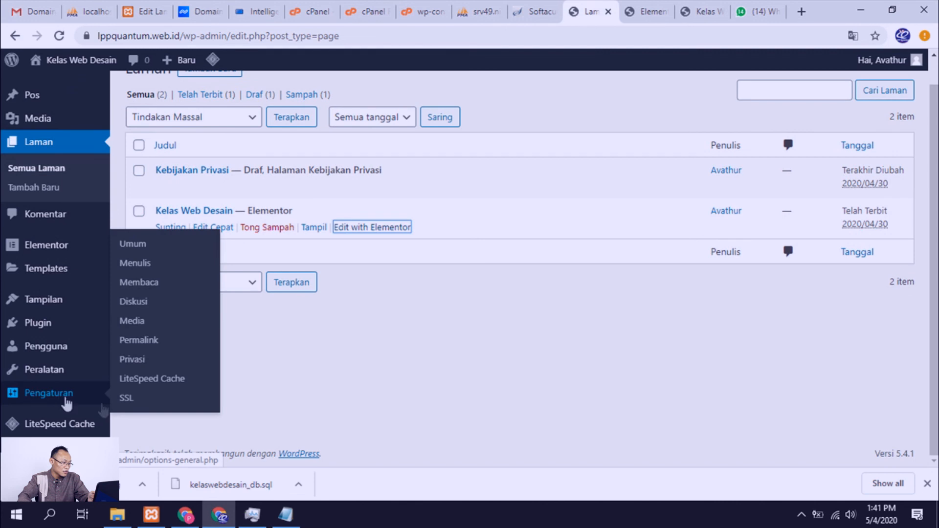
click(152, 289)
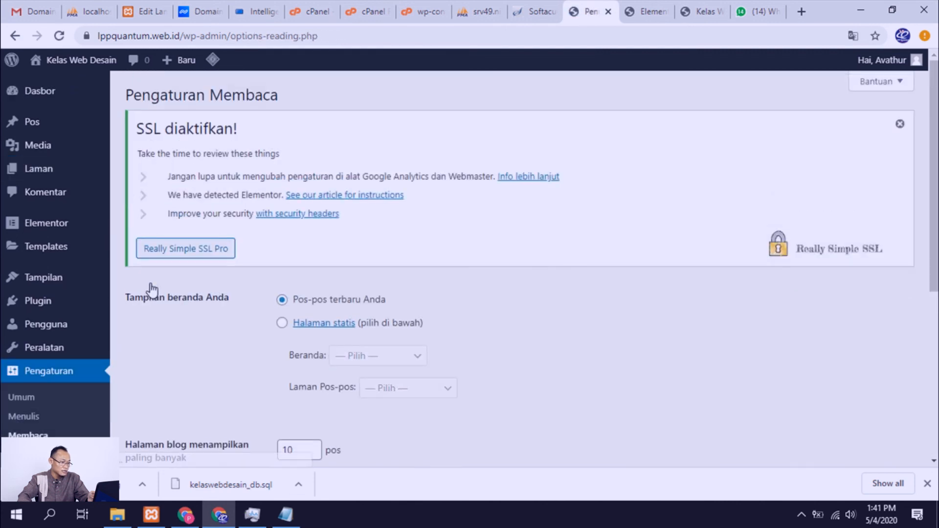
Step: Set the homepage display to a static page (Halaman statis) with Kelas Web Desain as Beranda, and save the changes
scroll(280, 295, down, 1)
scroll(281, 295, down, 2)
click(283, 186)
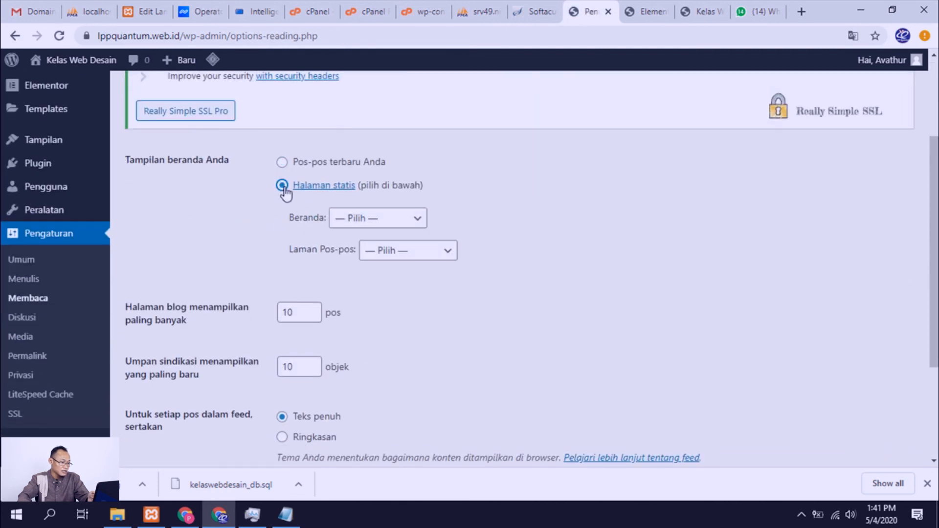
click(378, 227)
click(380, 247)
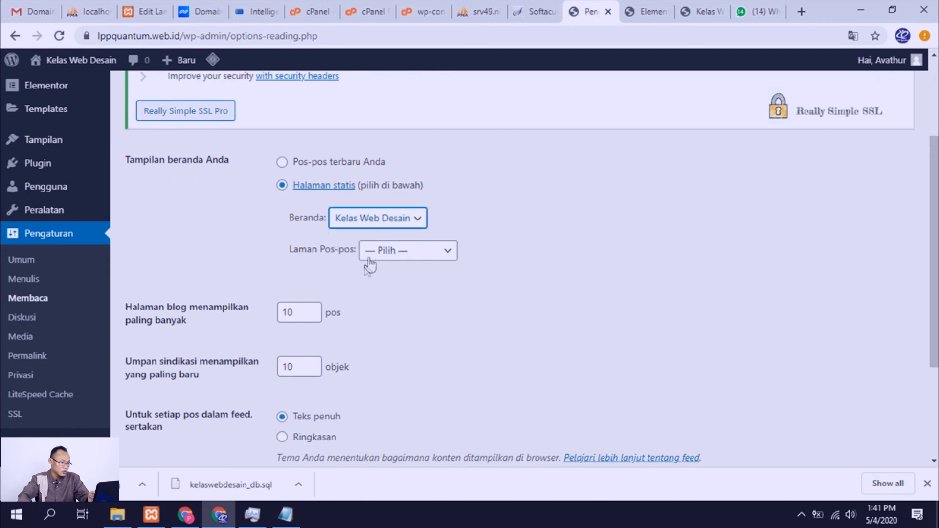
scroll(346, 272, down, 3)
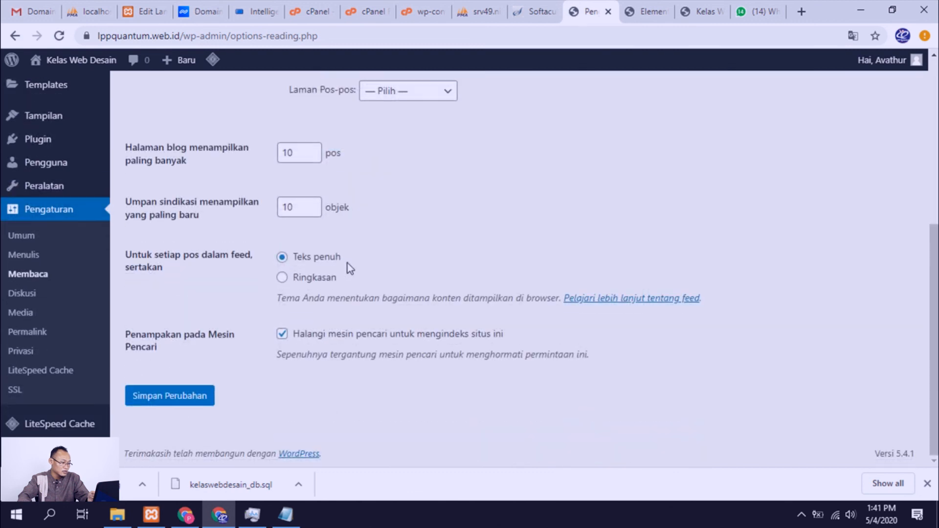
click(180, 397)
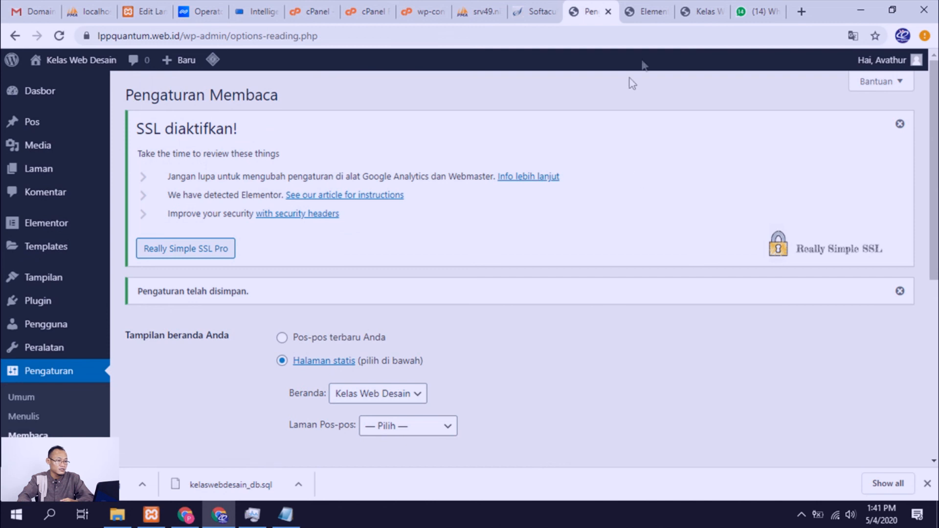
Step: Go back to the lppquantum.web.id home page, reload it and review its sections down to the instructor profile
click(697, 6)
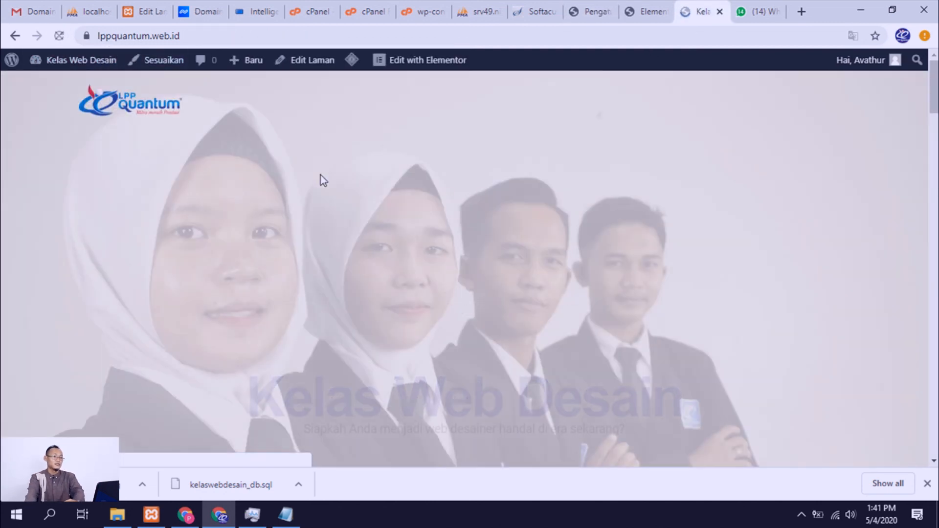
scroll(384, 205, down, 20)
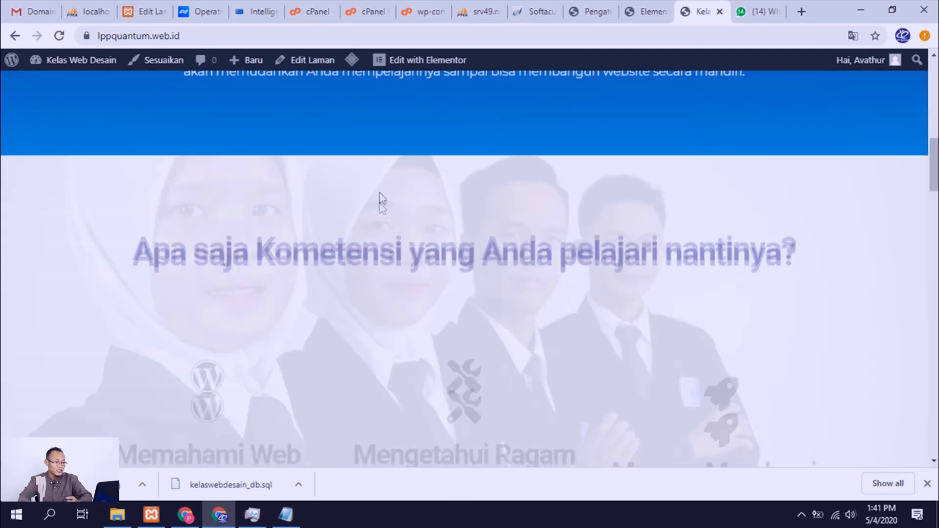
scroll(380, 204, up, 20)
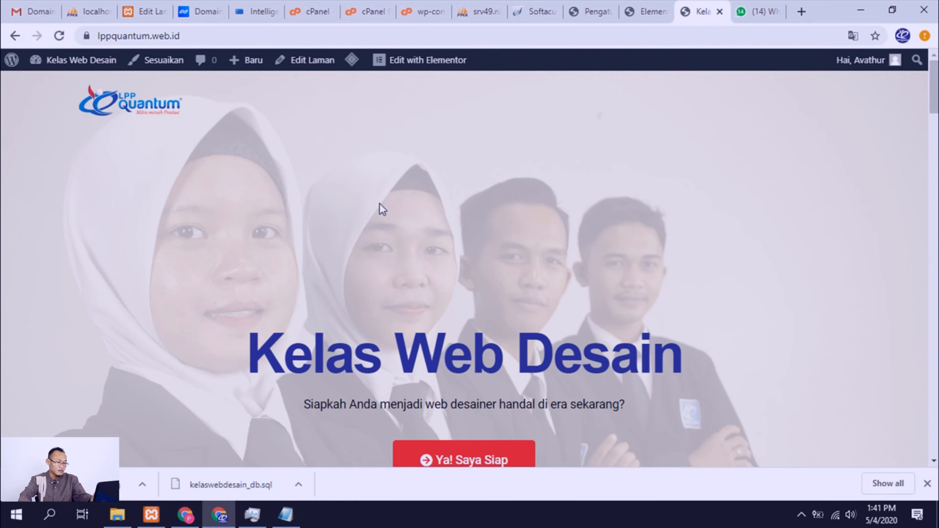
scroll(380, 204, down, 12)
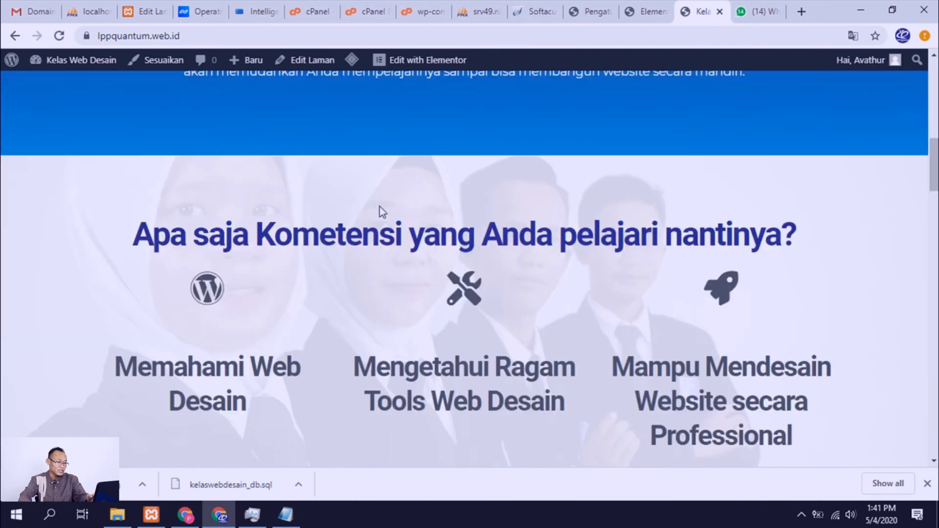
scroll(380, 206, down, 12)
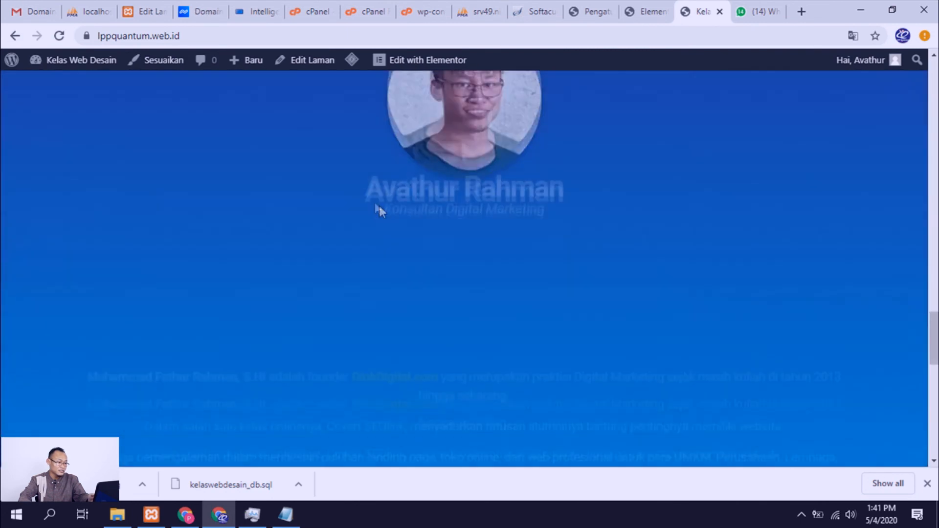